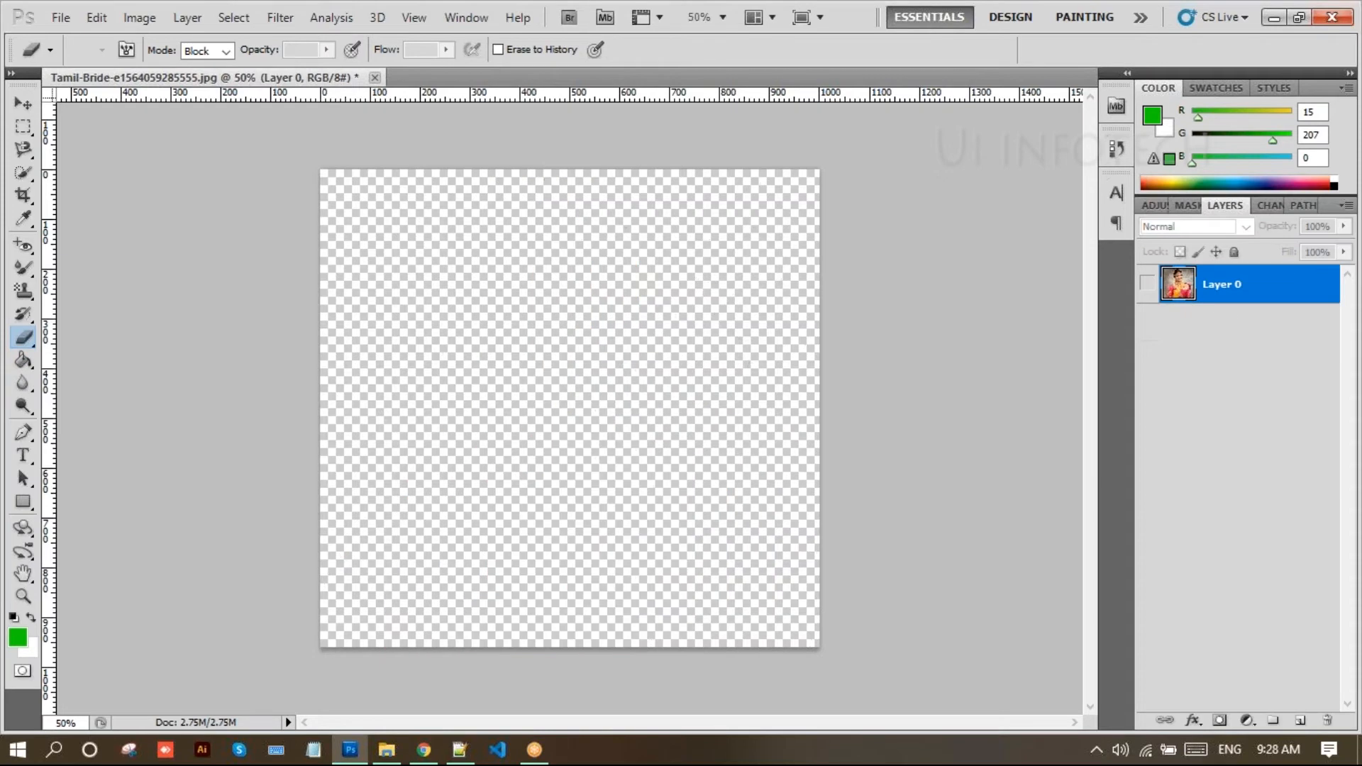
- Close the Tamil-Bride image without saving its changes
click(376, 76)
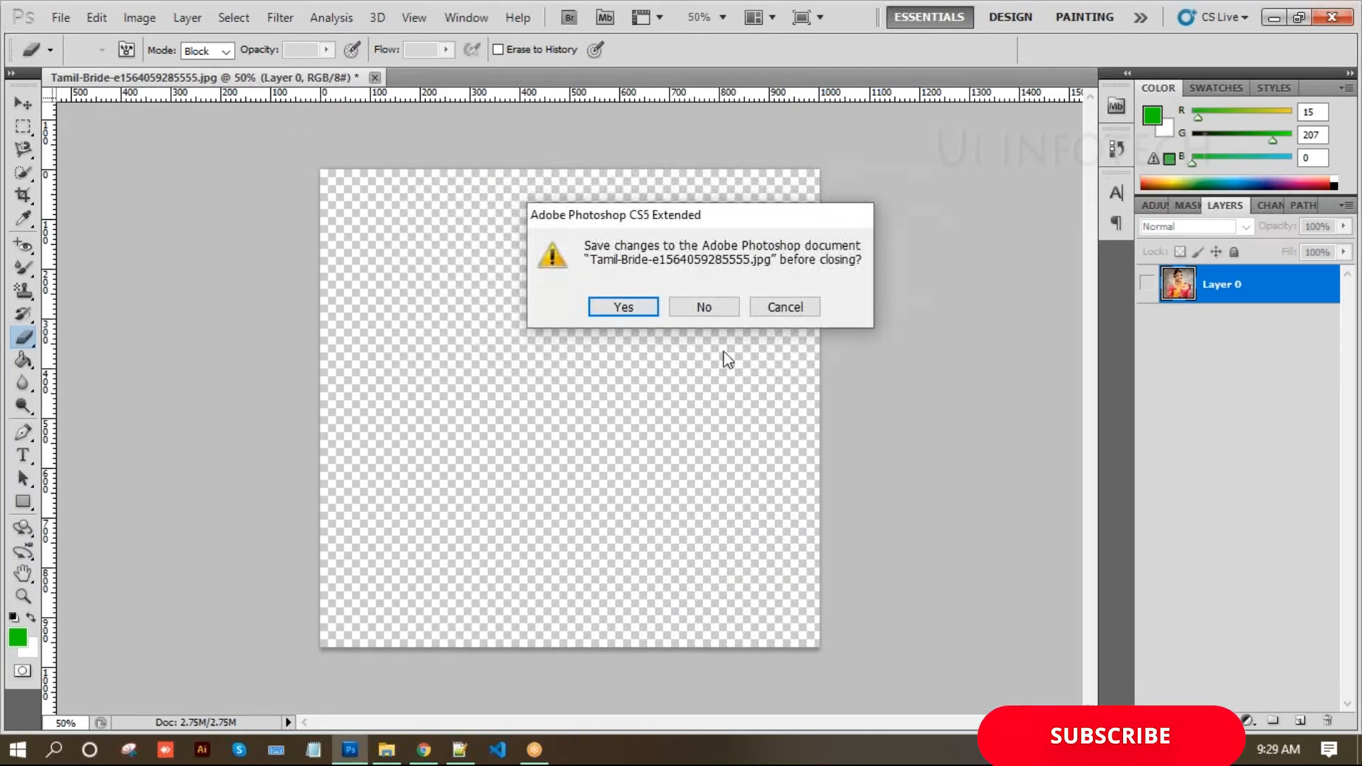
click(704, 309)
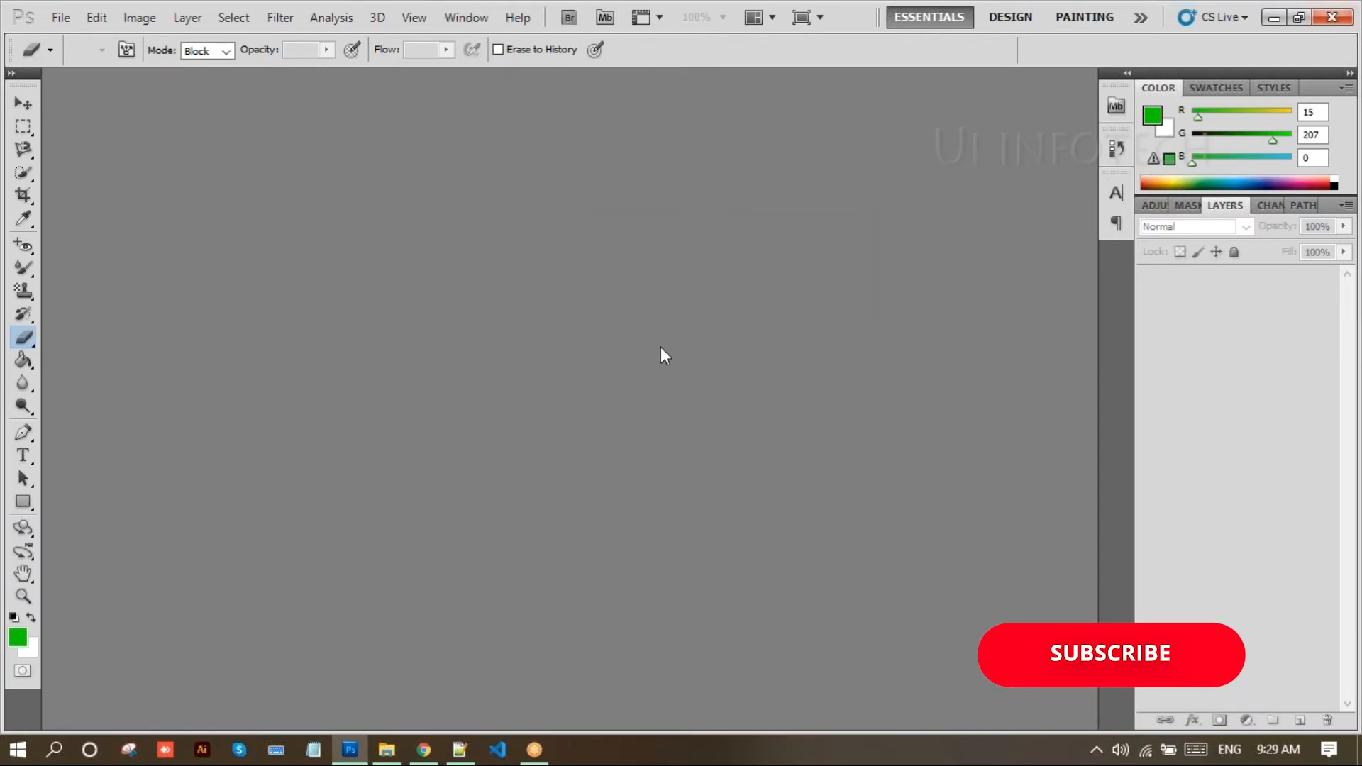
- Create a 1920 by 1080 pixel RGB document with a white background and convert the background into a regular layer
key(ctrl+n)
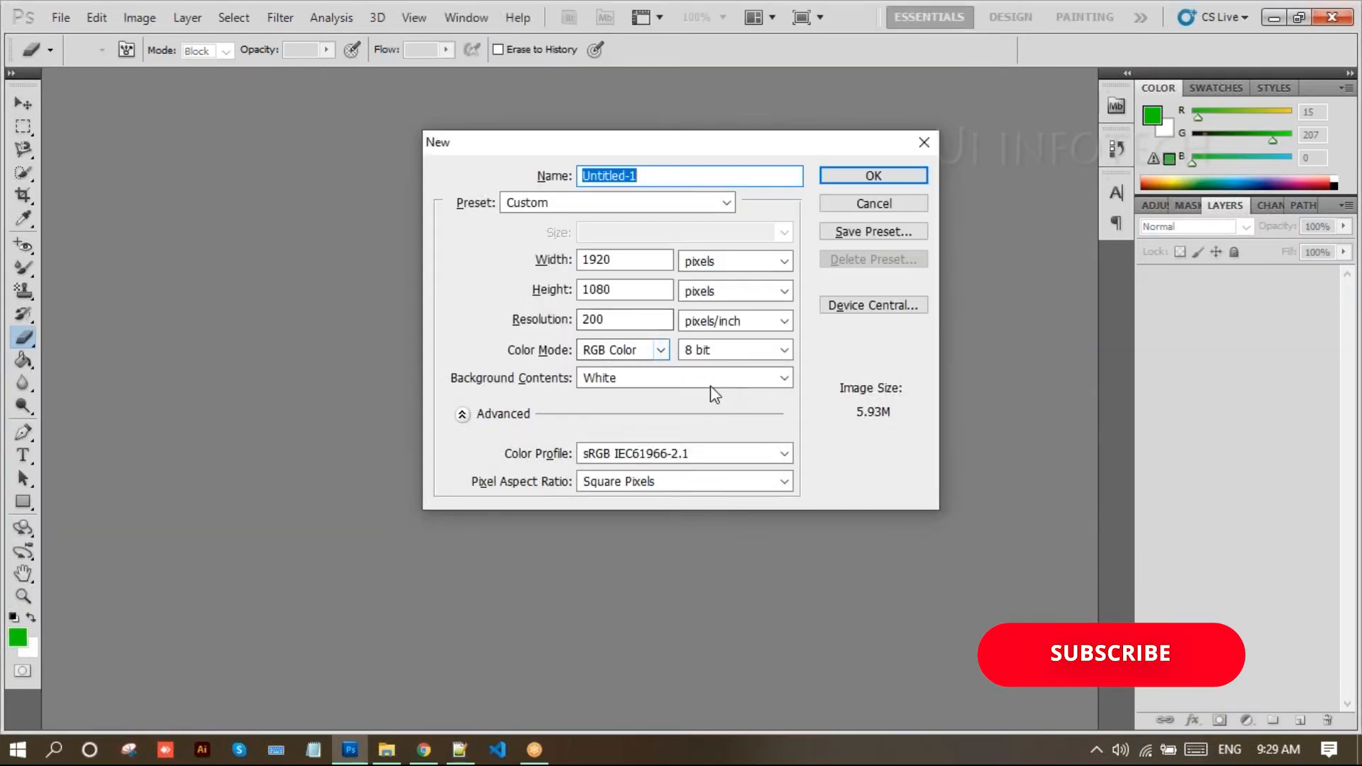
click(872, 177)
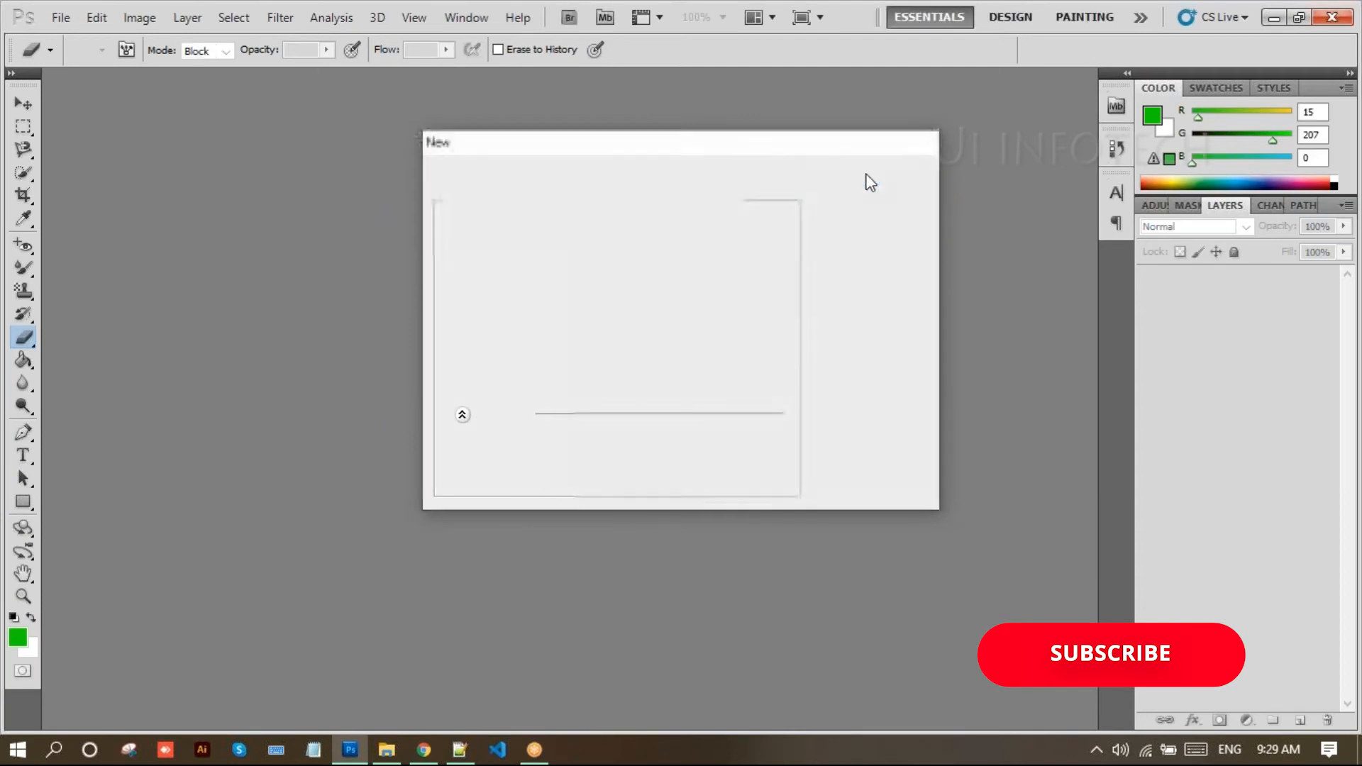
double_click(1226, 283)
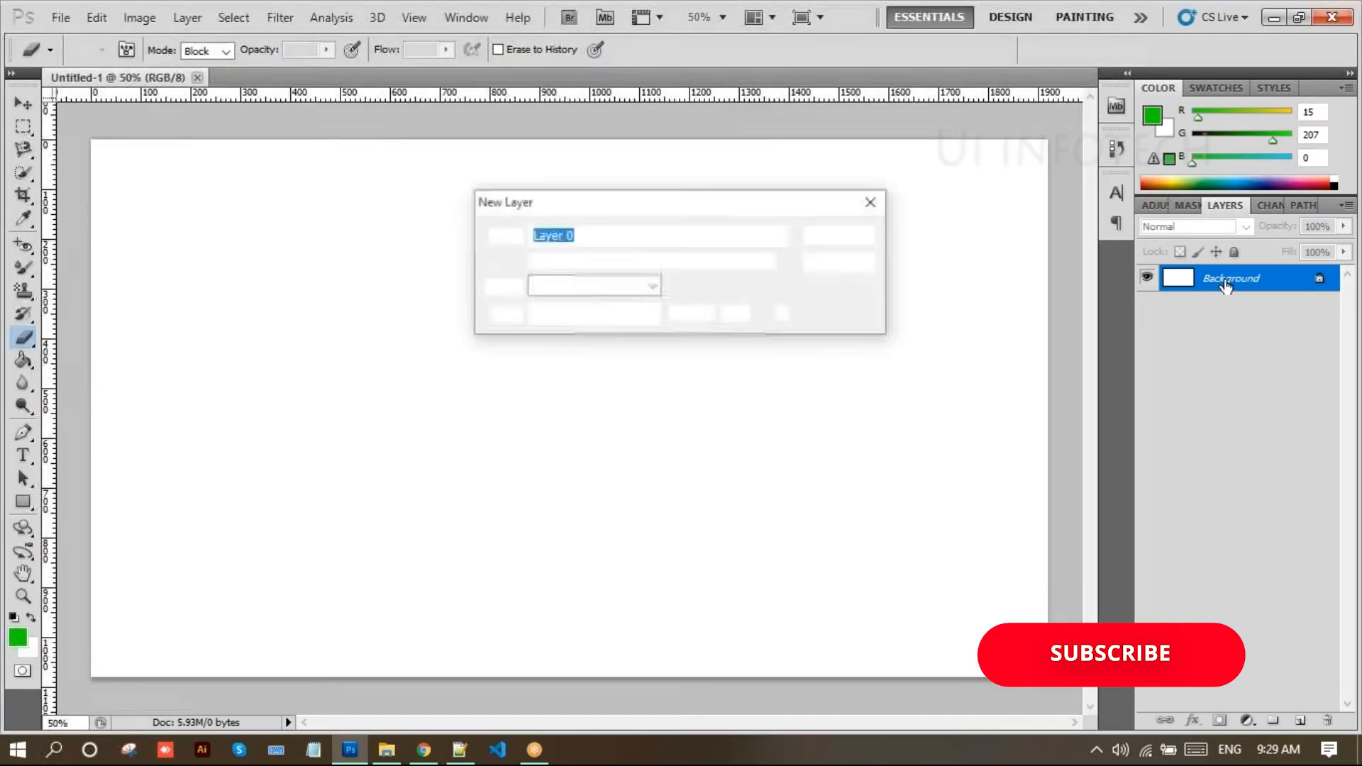
click(858, 237)
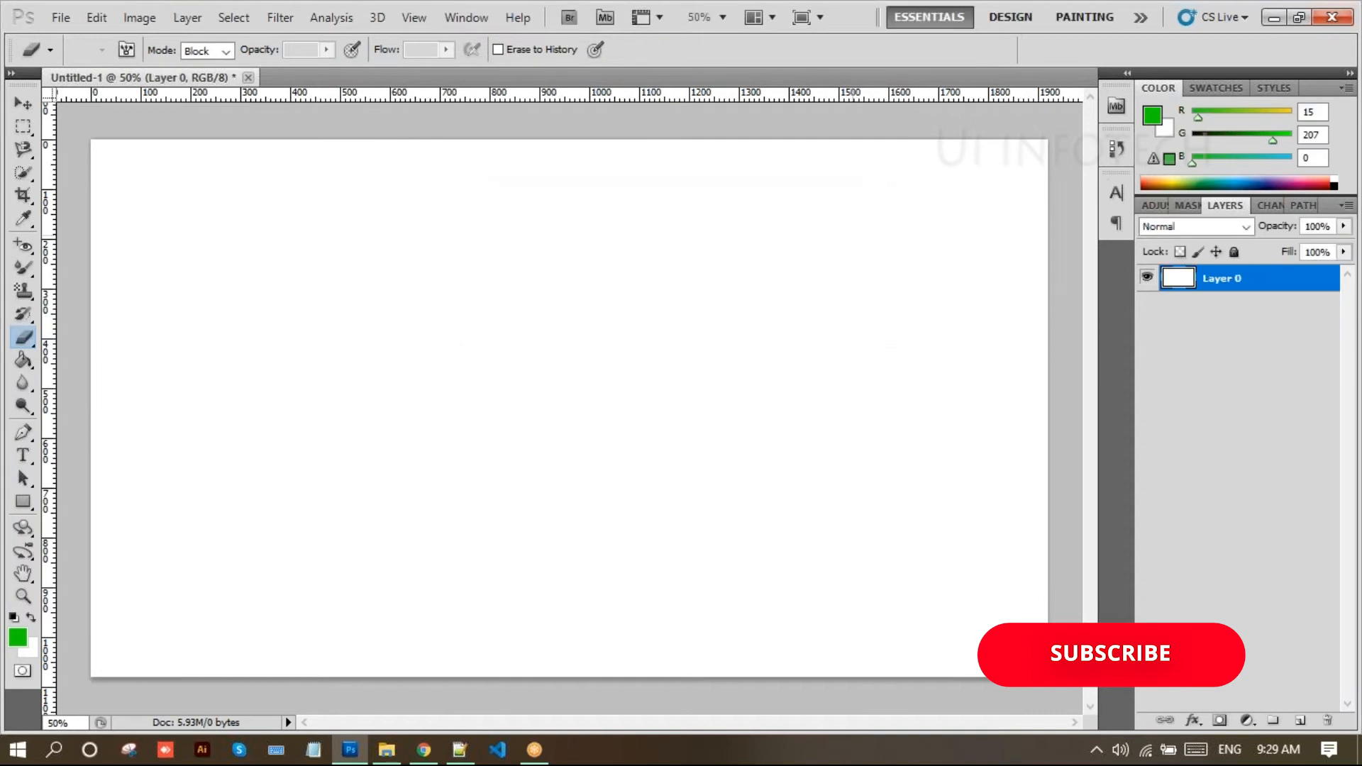
- Draw a rectangular marquee selection about 720 by 490 pixels in the canvas's upper-left area and add a new layer
click(23, 130)
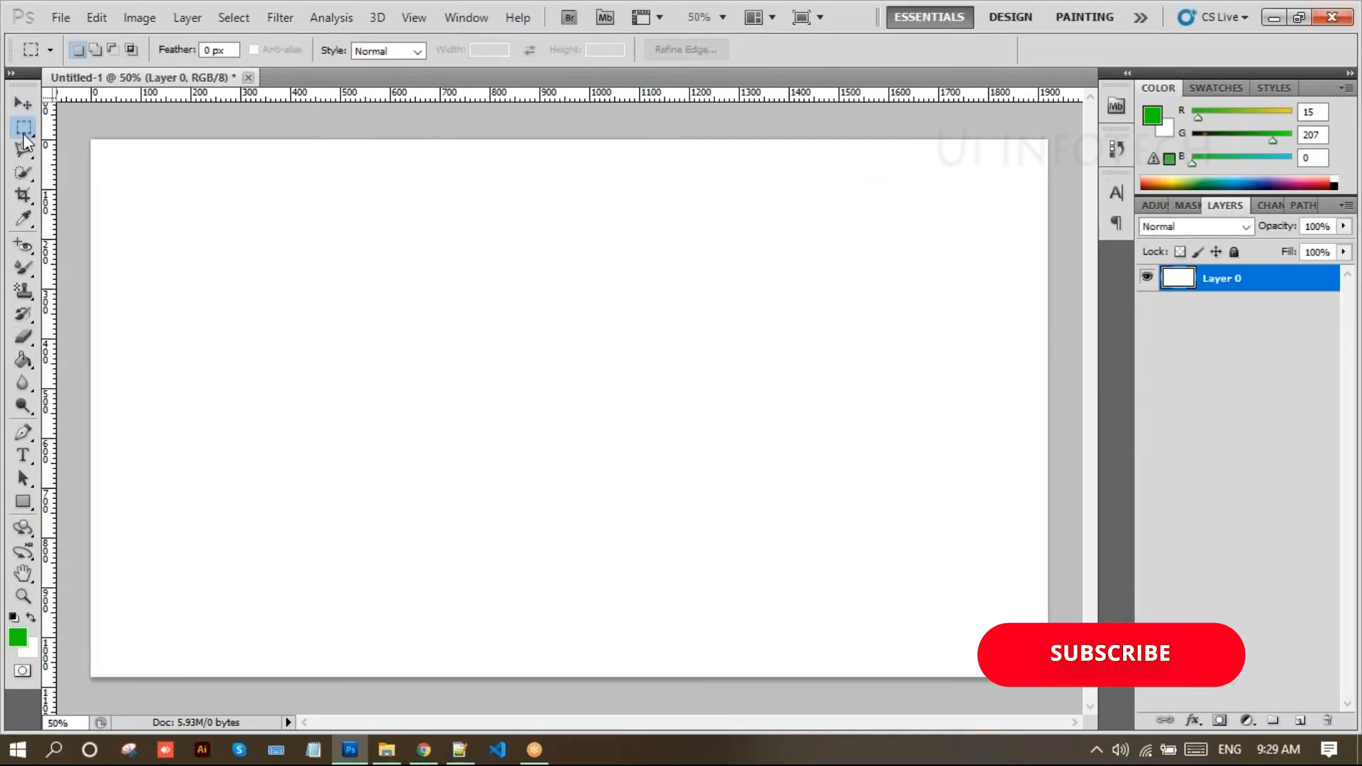
right_click(23, 133)
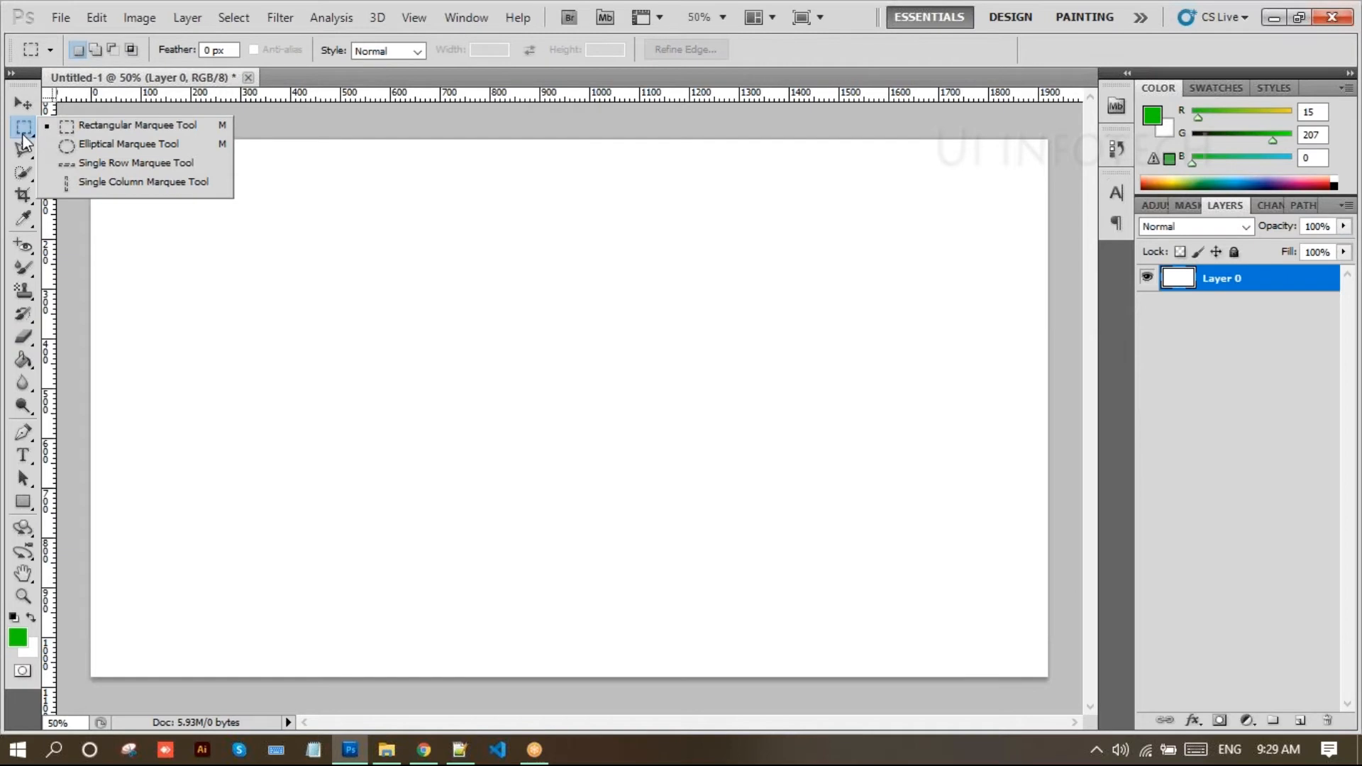
click(91, 131)
drag(228, 320, 512, 462)
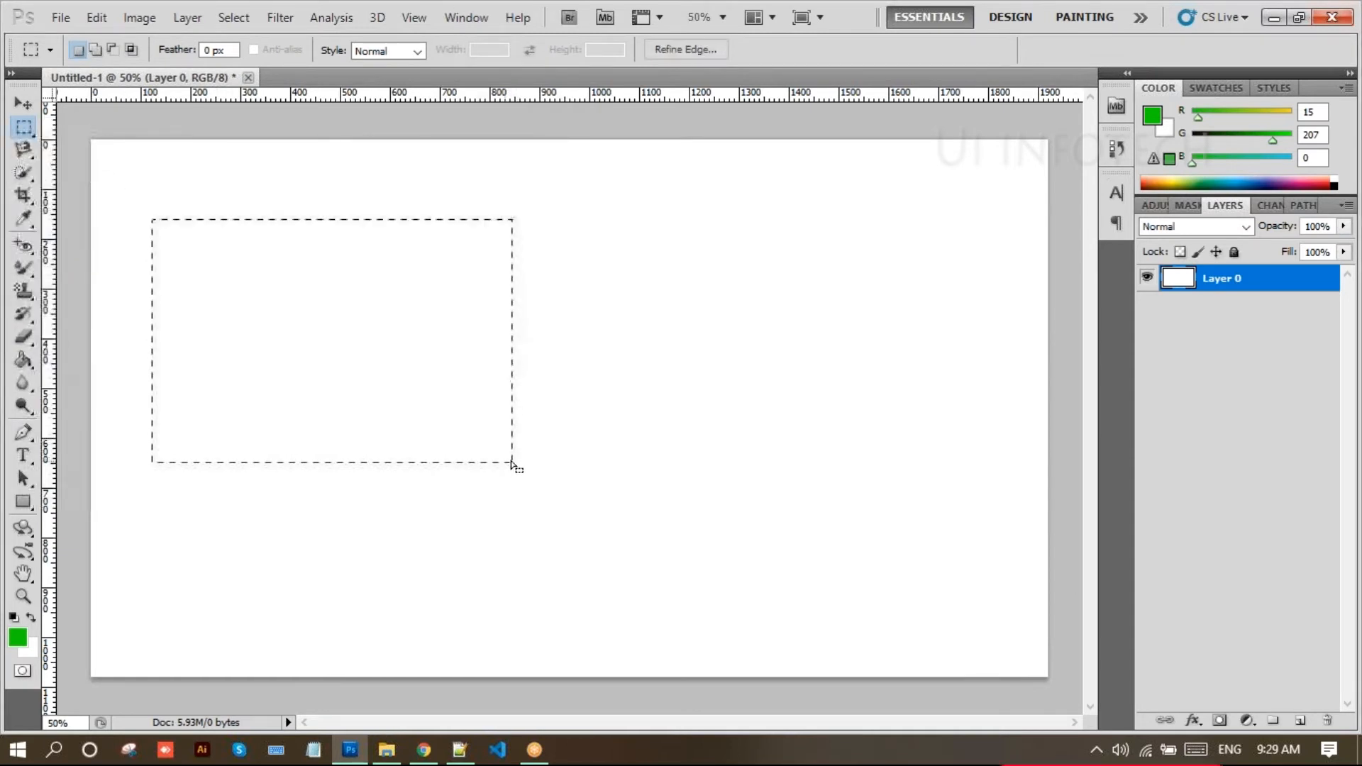
click(1301, 721)
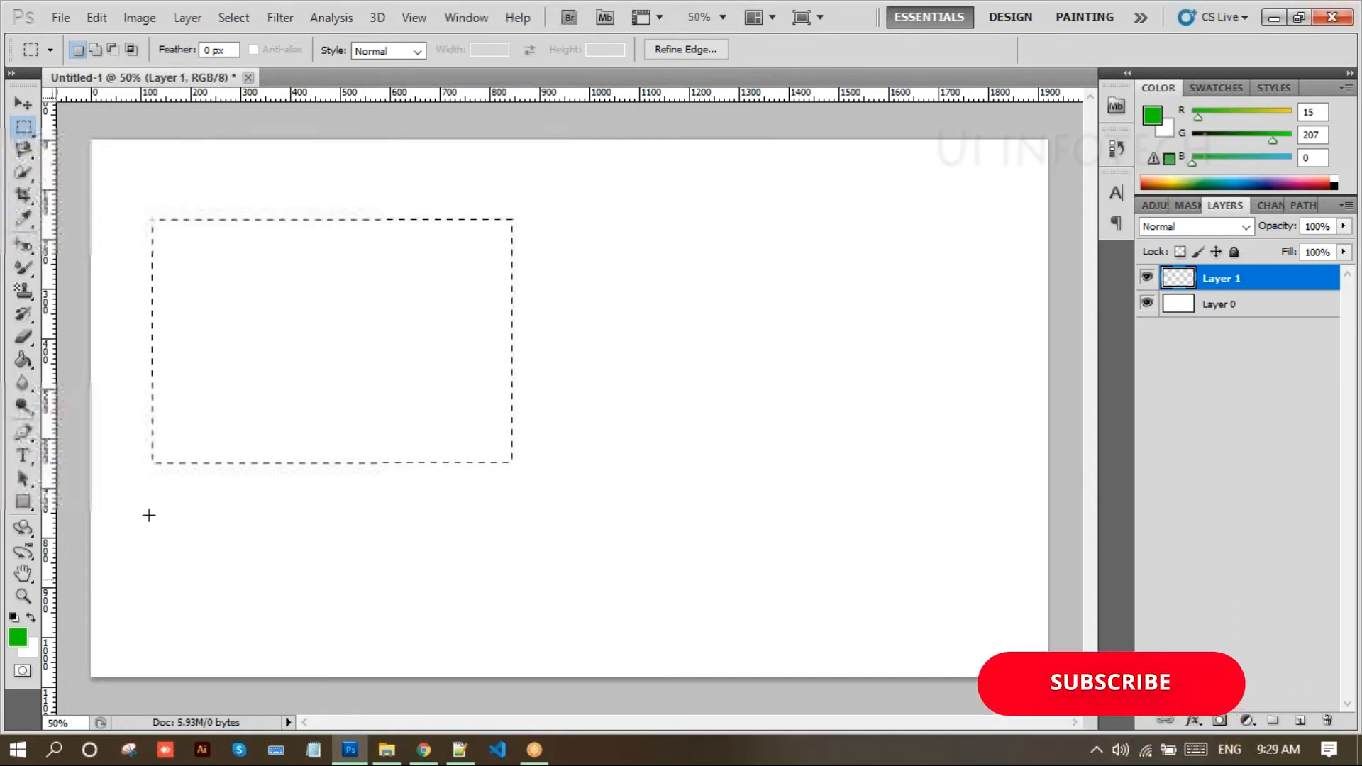
- Fill the rectangular selection with the green foreground color using the Paint Bucket, and deselect it
click(23, 362)
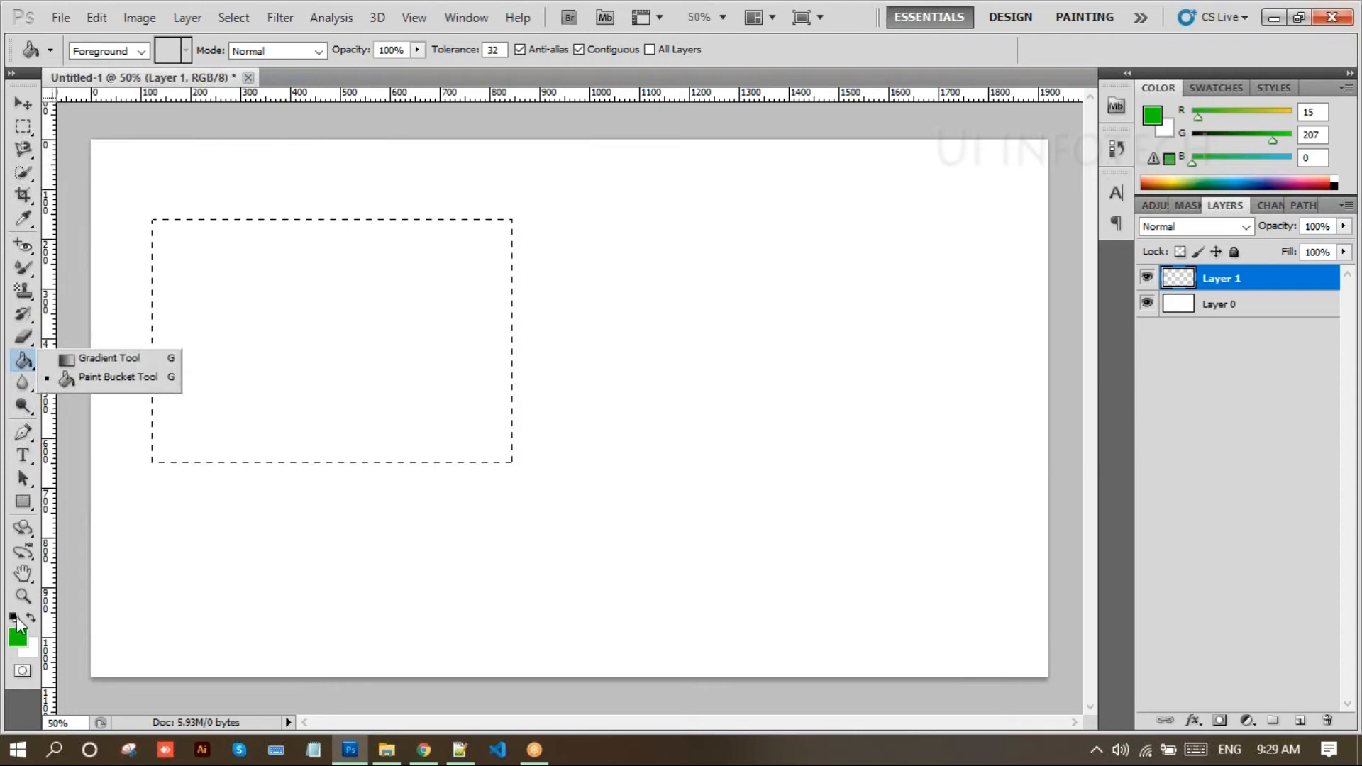
click(245, 342)
click(255, 340)
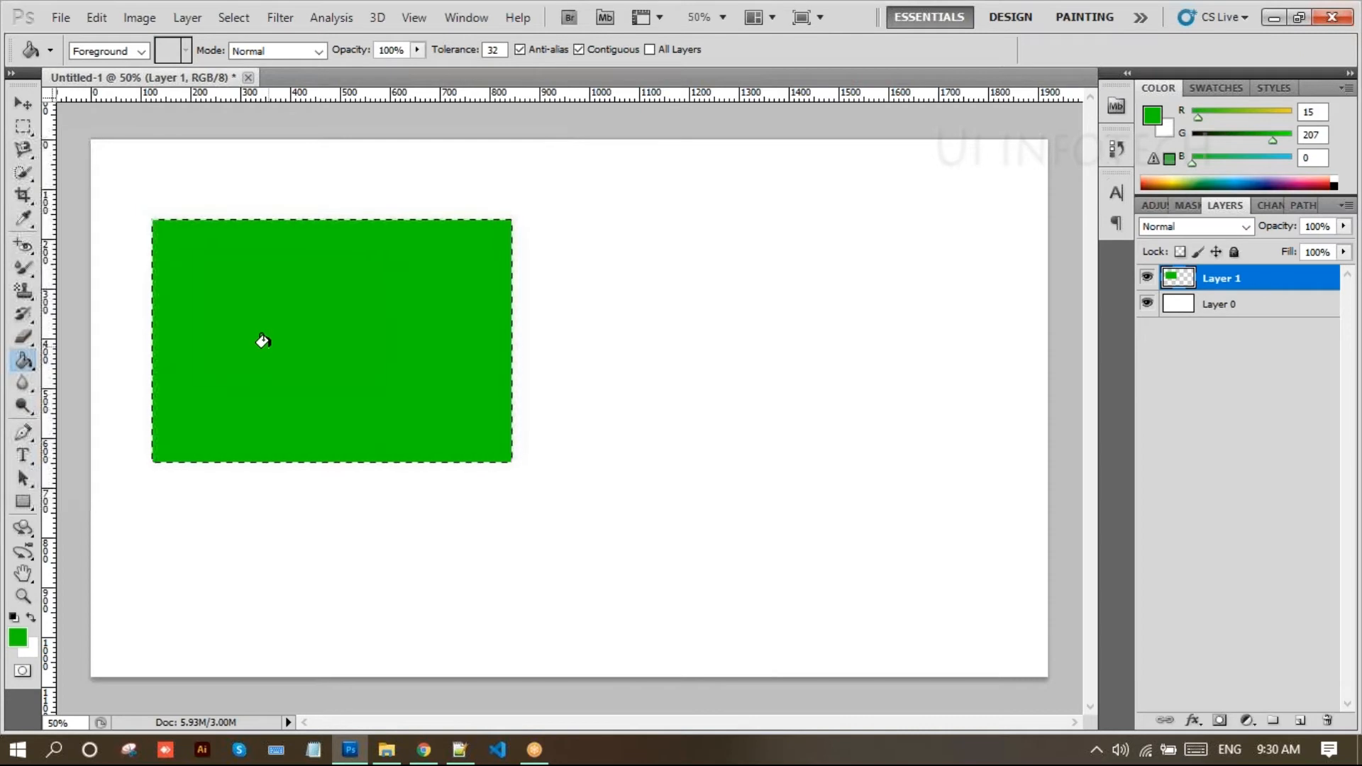
key(ctrl+d)
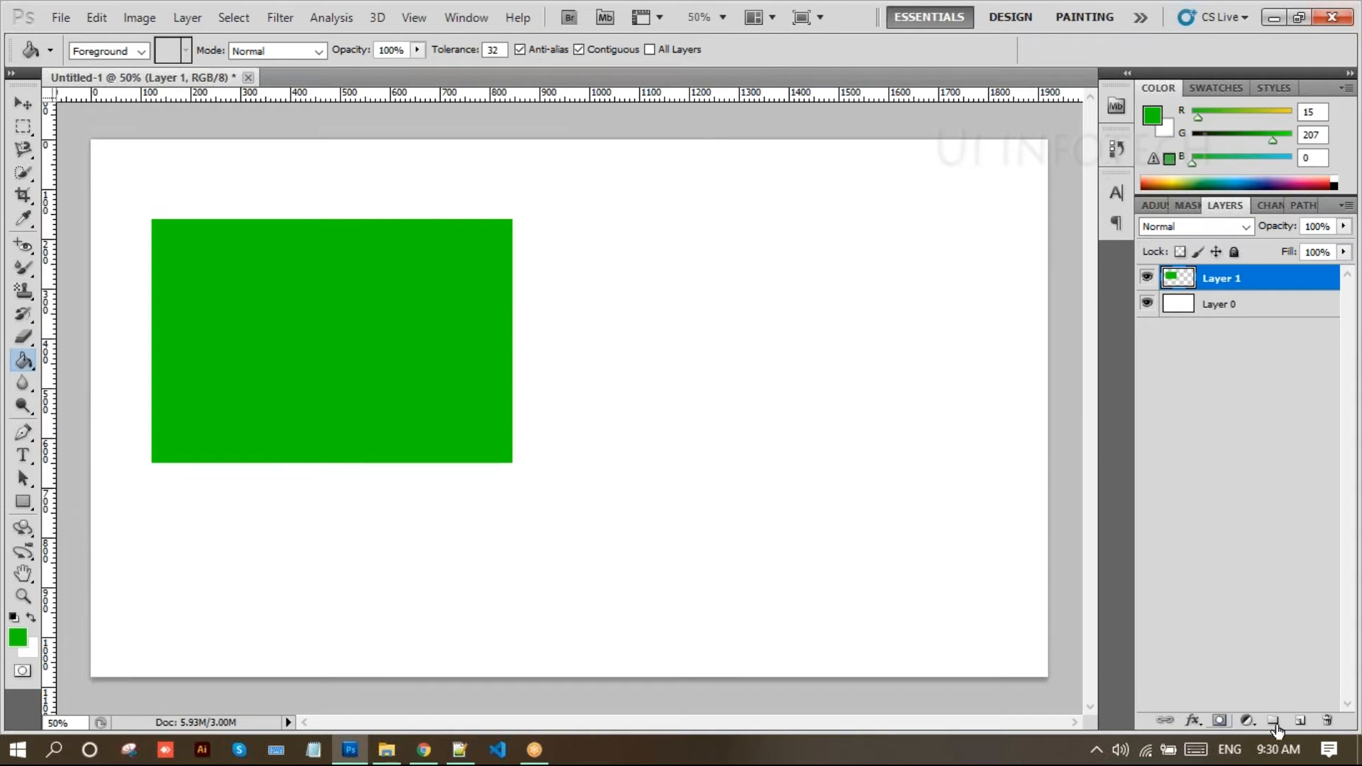
- Add another layer and draw a circular marquee selection about 540 pixels across beside the green rectangle
click(1299, 721)
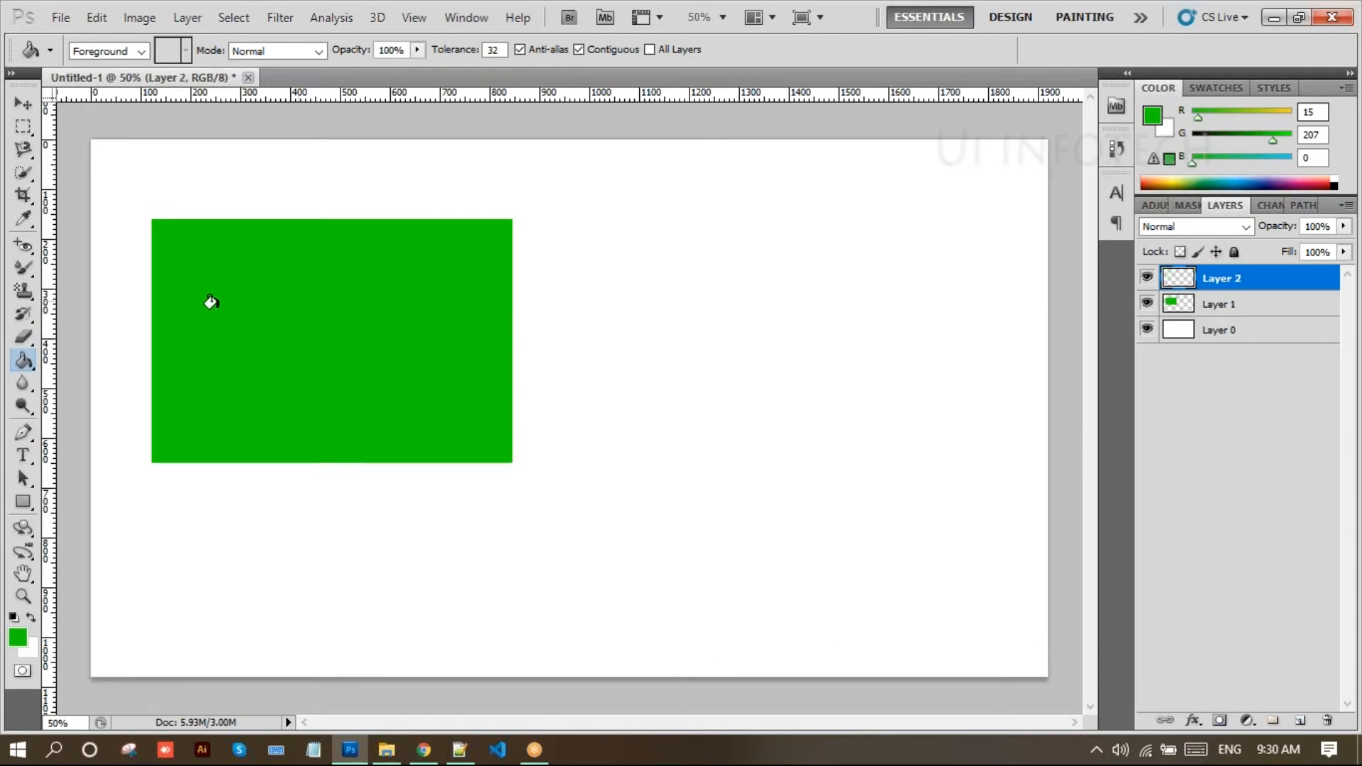
click(26, 127)
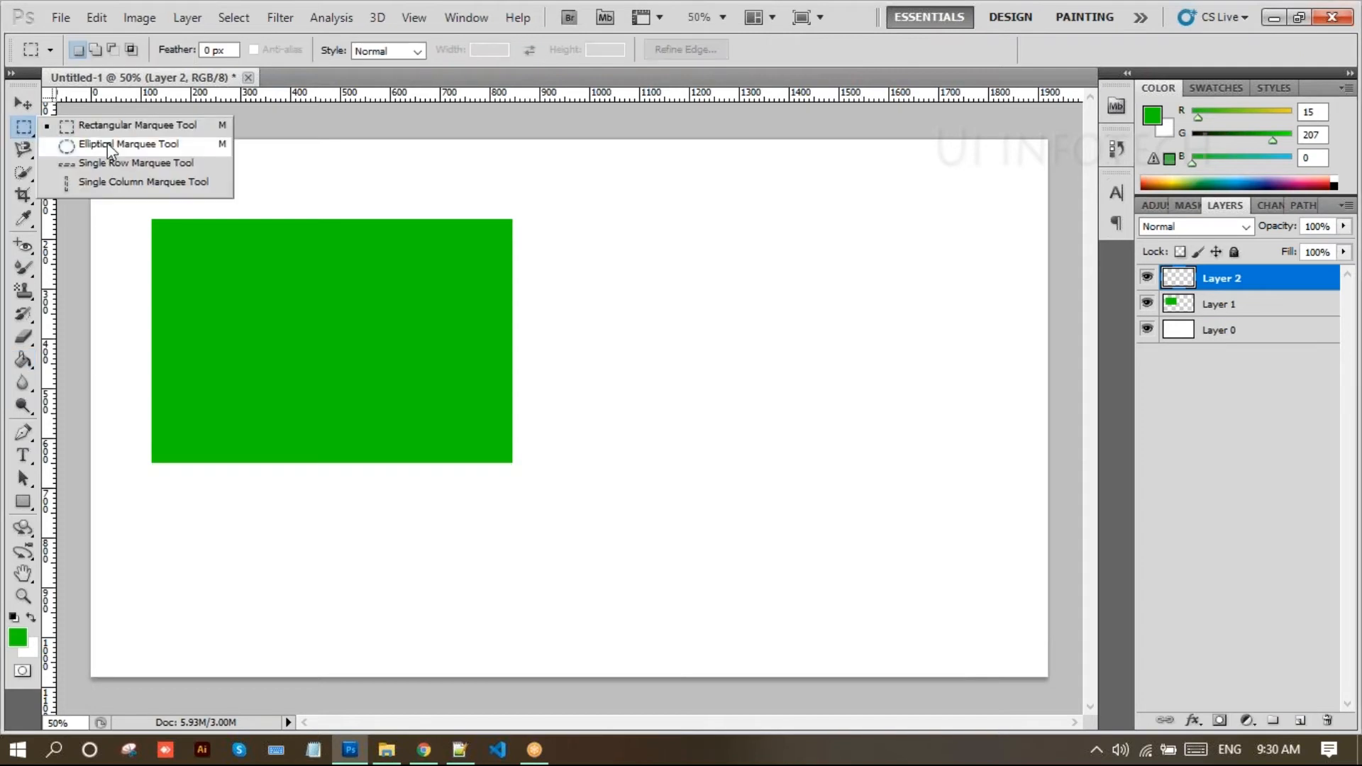
click(108, 144)
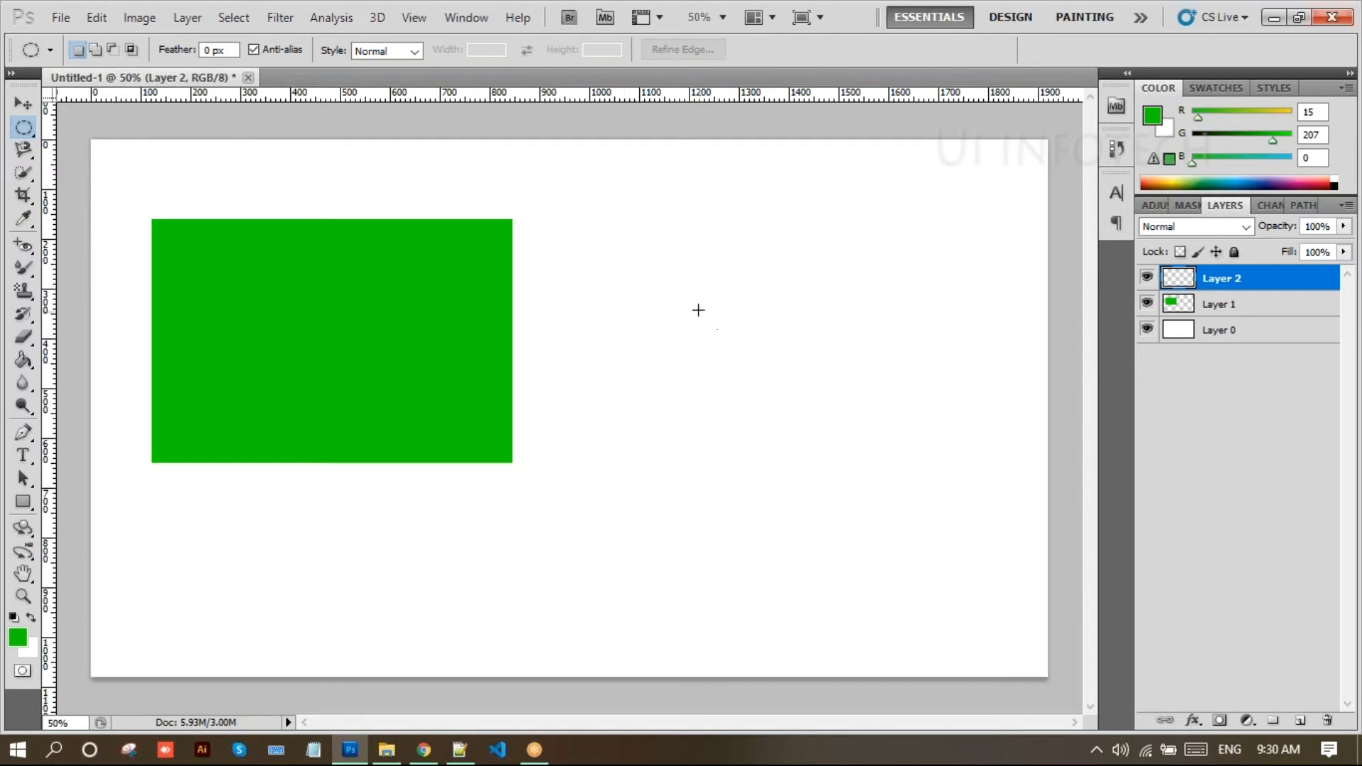
drag(643, 277, 681, 313)
drag(721, 358, 893, 586)
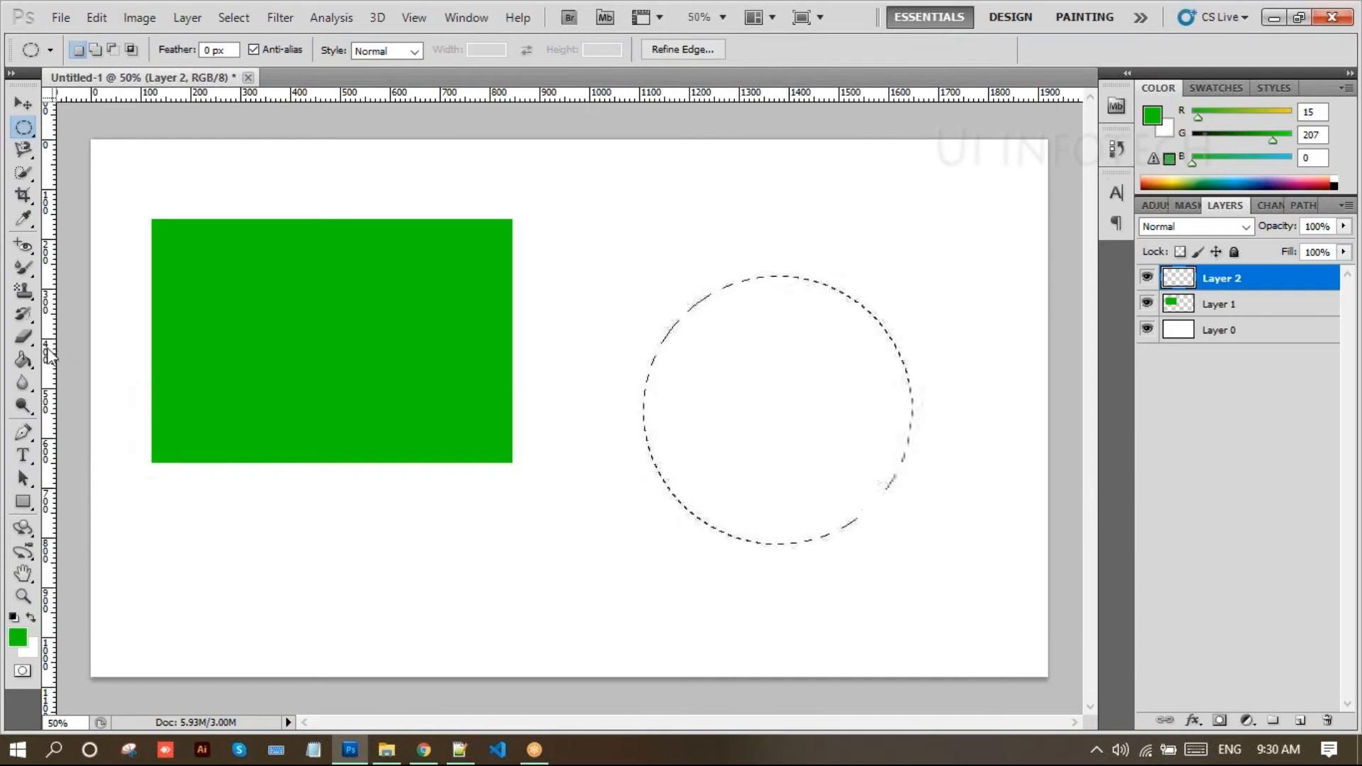
- Set the foreground color to red #db1b24, fill the circular selection with the Paint Bucket, and deselect it
click(26, 362)
right_click(25, 362)
click(106, 377)
click(18, 641)
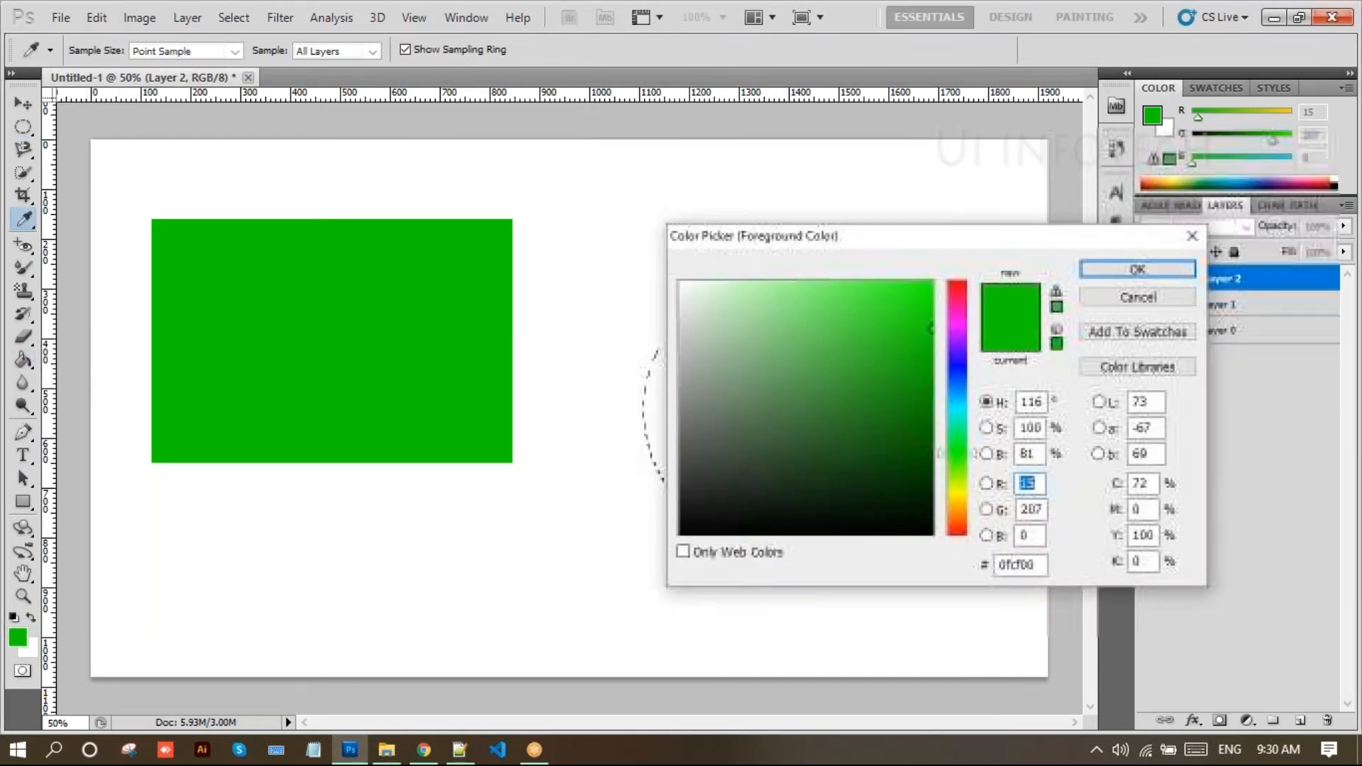
drag(962, 314, 959, 282)
click(901, 314)
click(1096, 274)
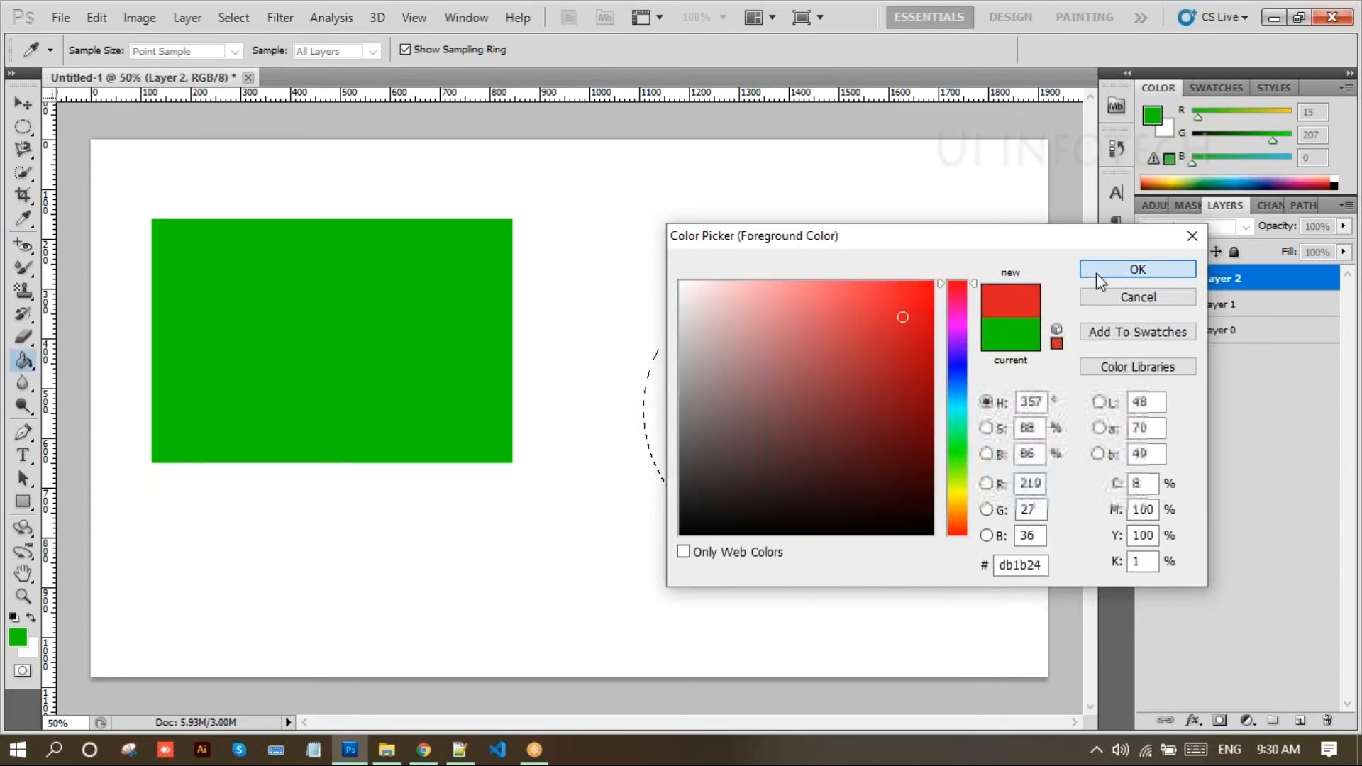
click(813, 416)
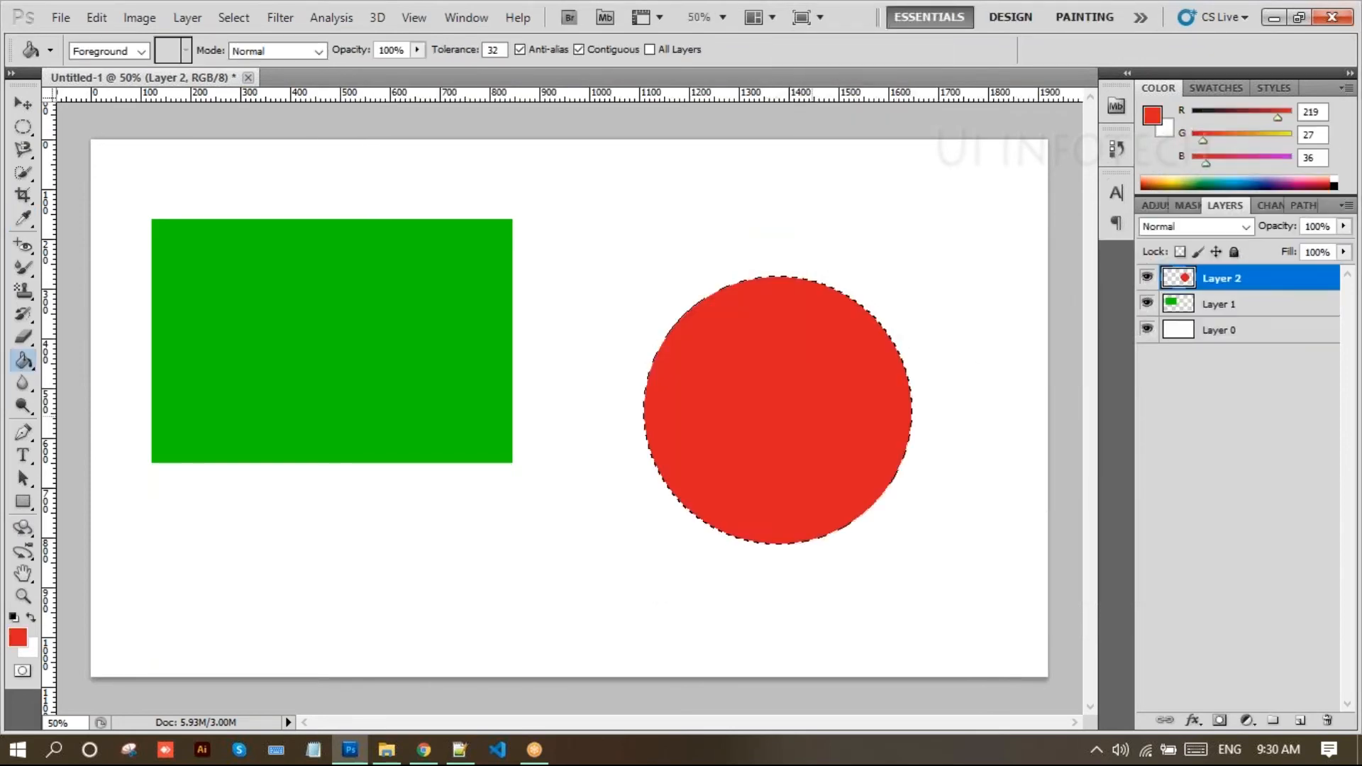
key(ctrl+d)
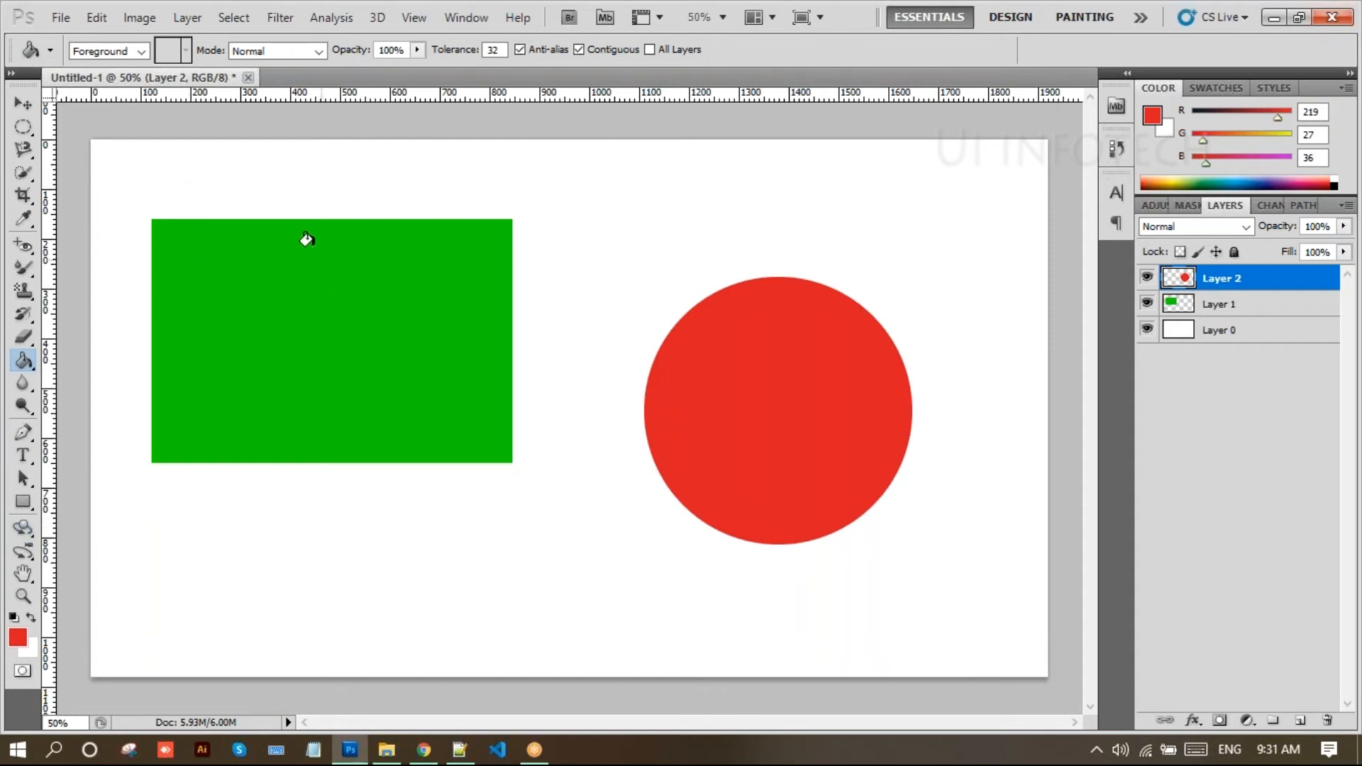
- Set the foreground color to blue (RGB 4, 13, 183) and fill the white Layer 0 with it
click(1243, 336)
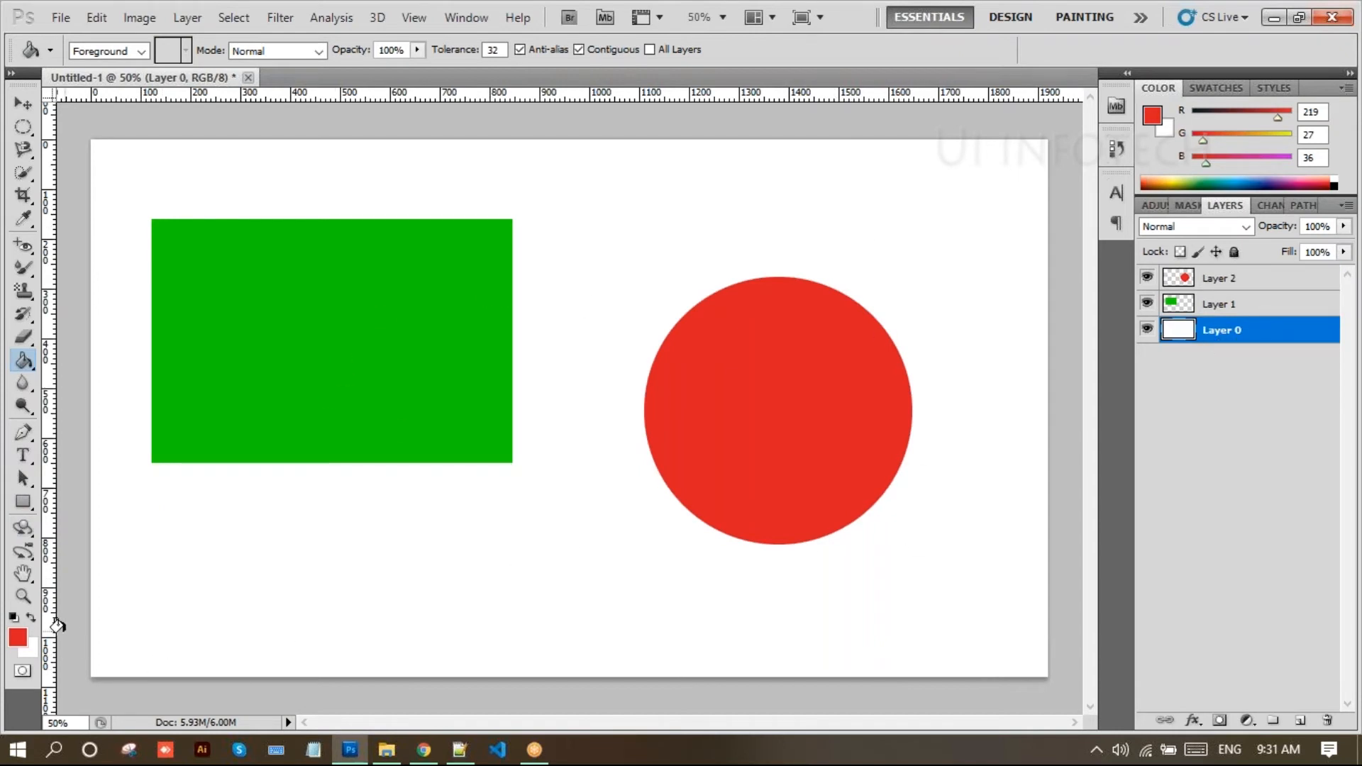
key(i)
click(20, 638)
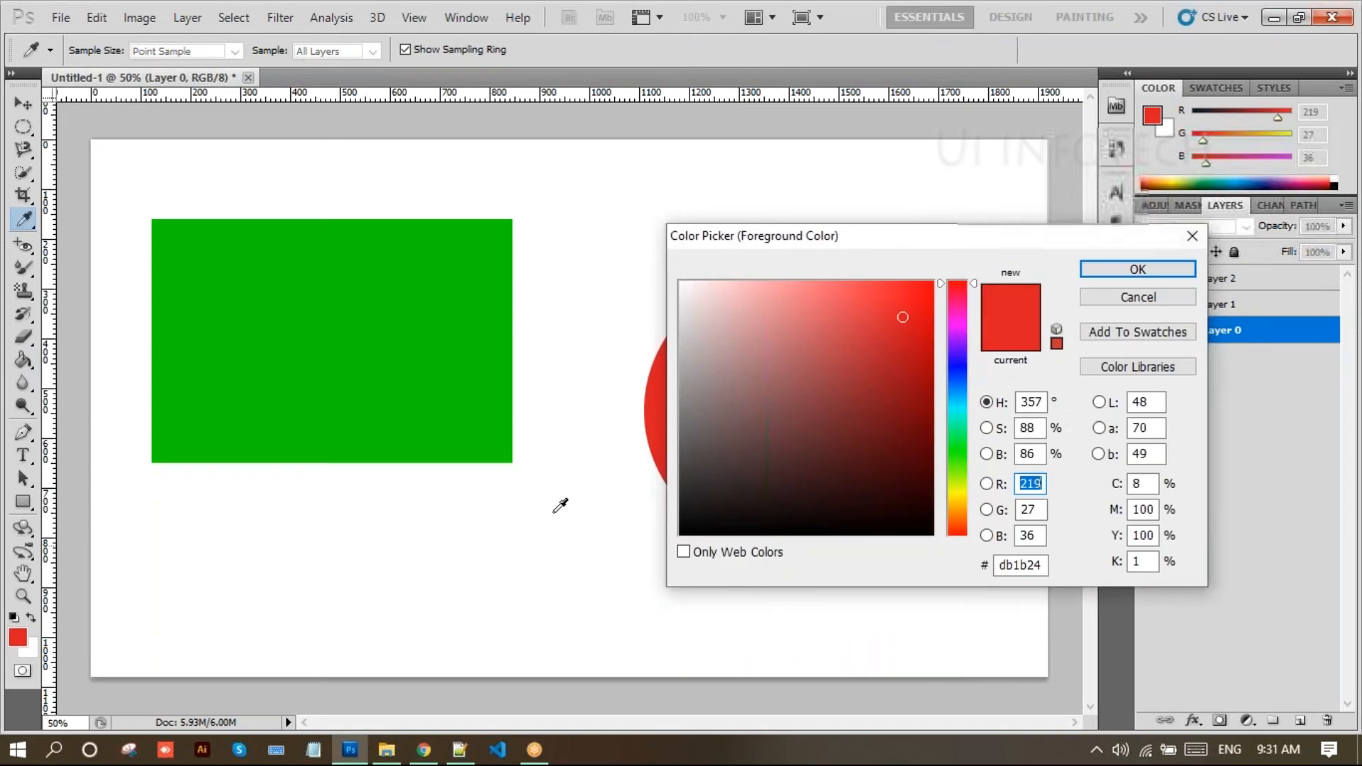
click(955, 367)
click(928, 353)
click(1097, 274)
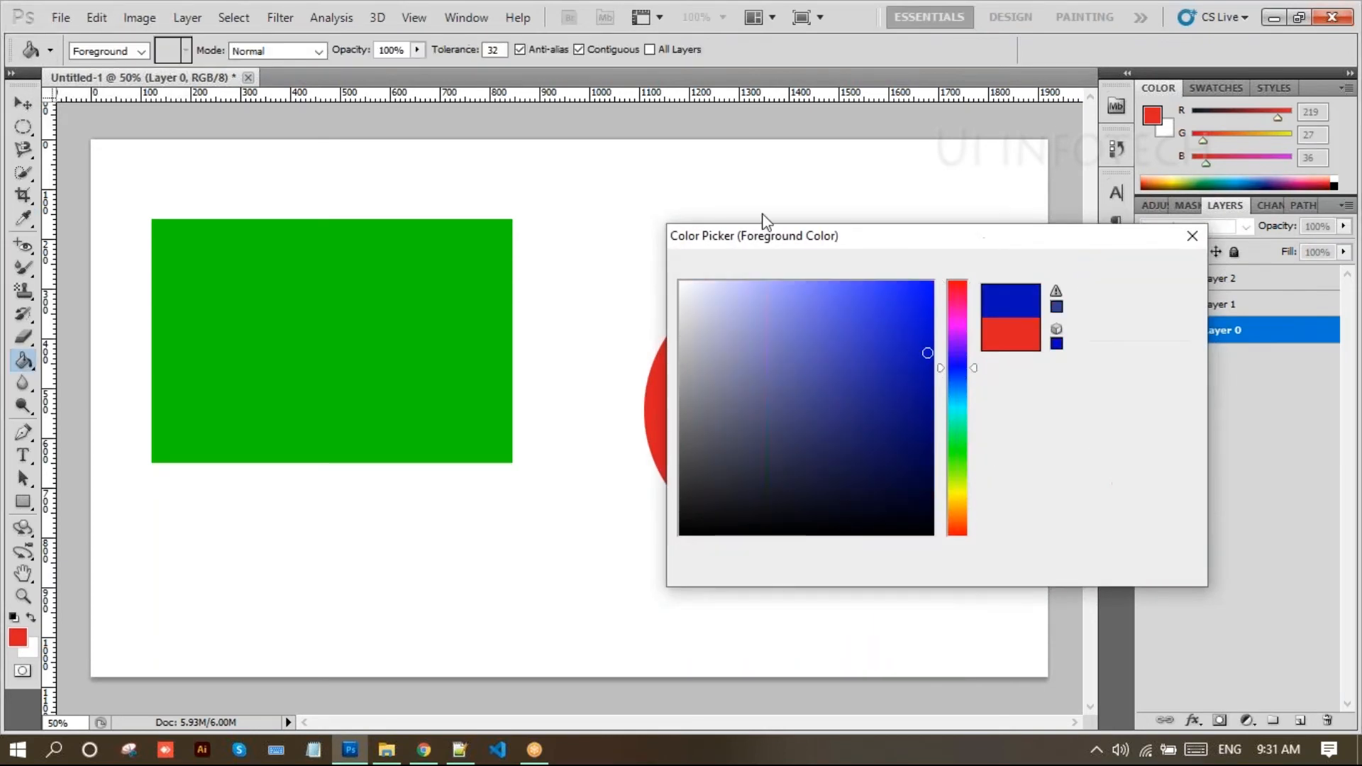
click(701, 207)
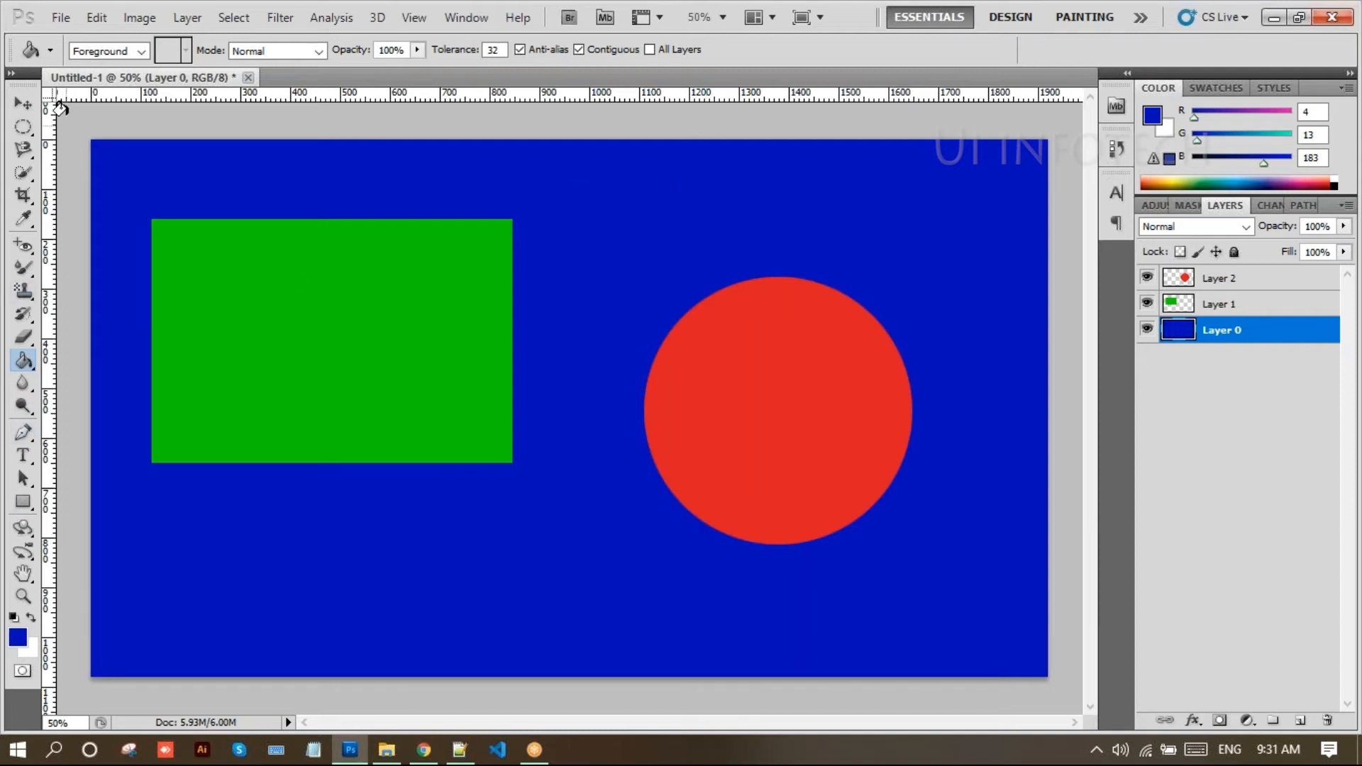
click(142, 52)
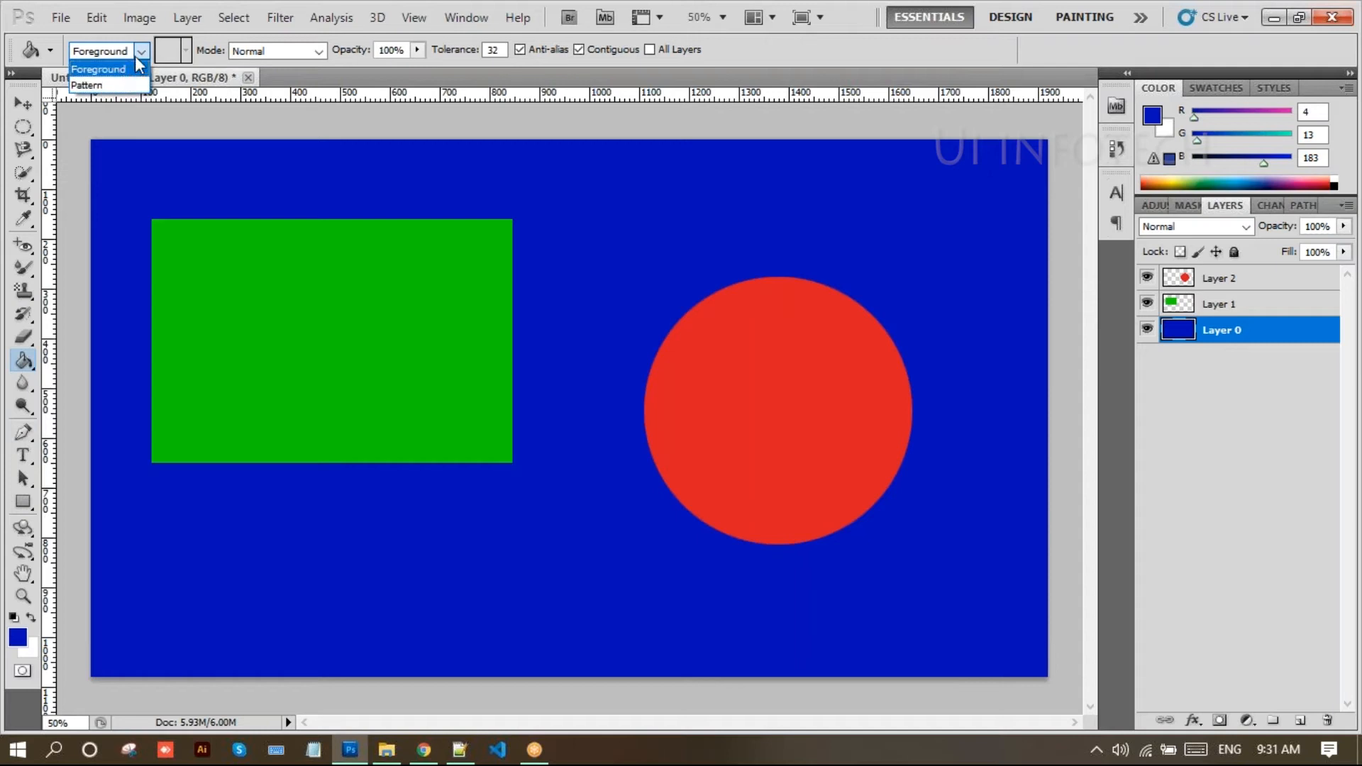
click(99, 69)
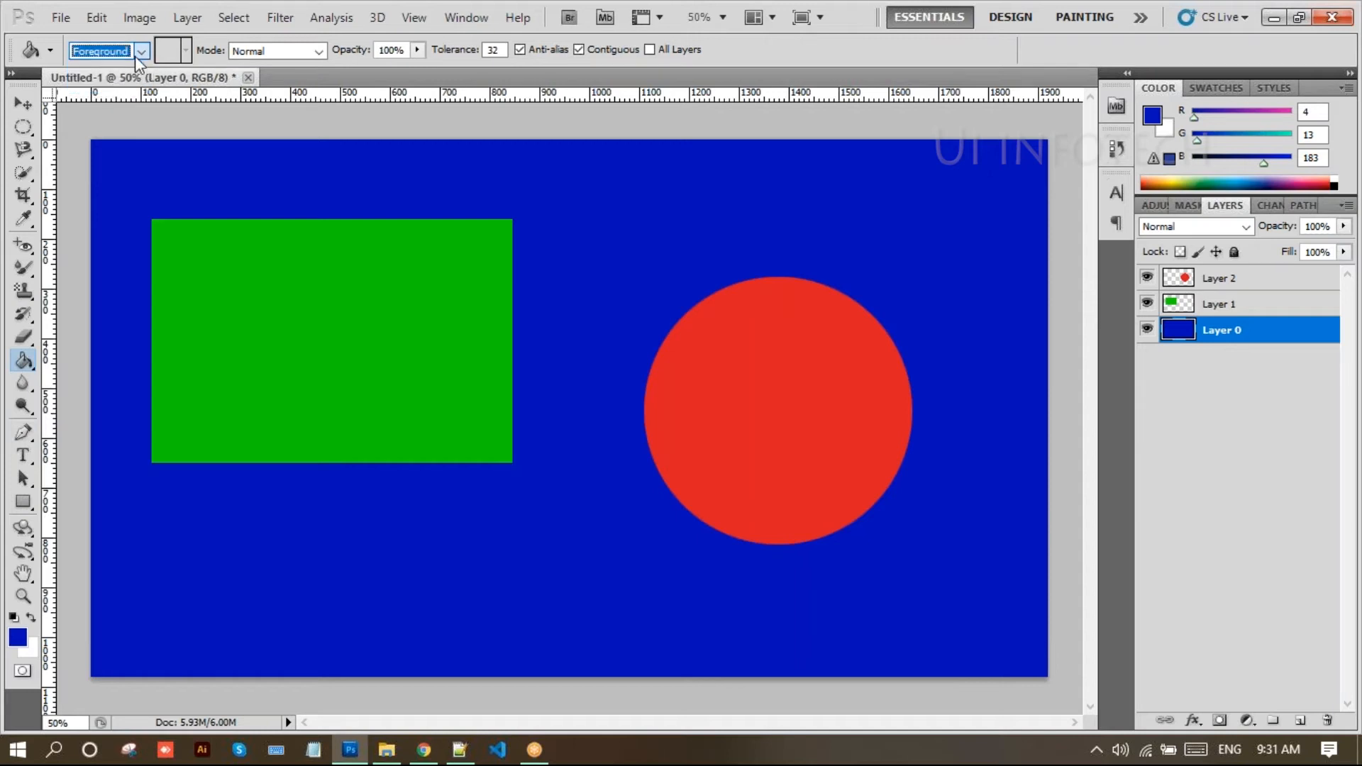
click(316, 51)
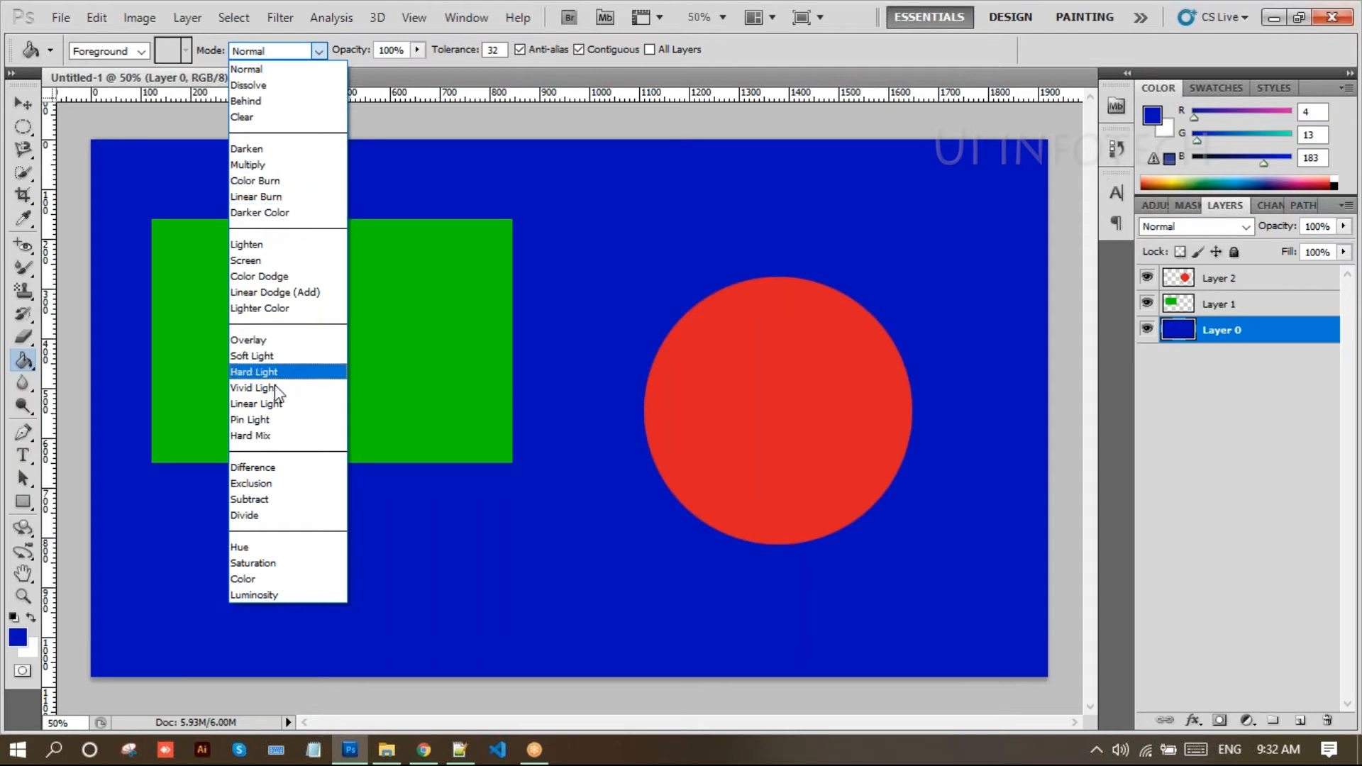
click(317, 50)
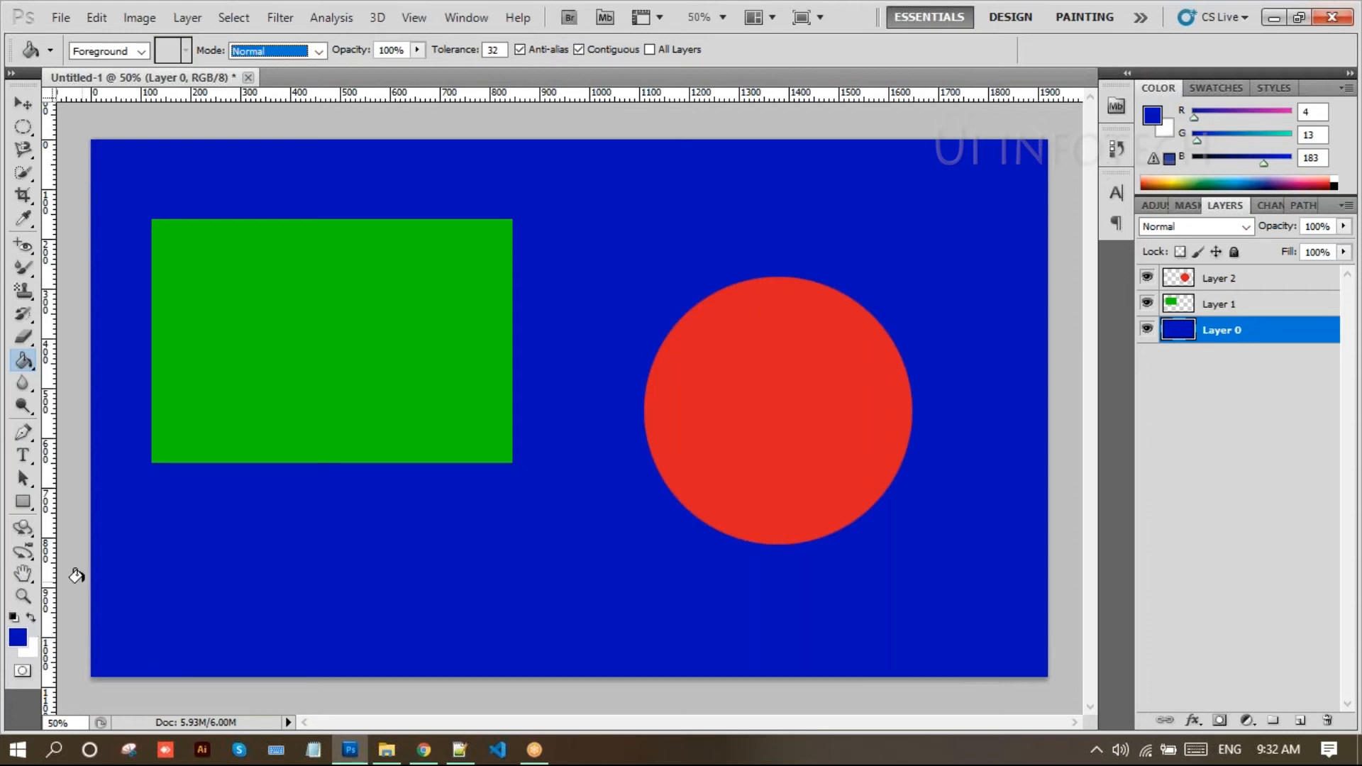
- Swap the foreground and background colors to fill Layer 0 with white, and swap the colors back
click(33, 616)
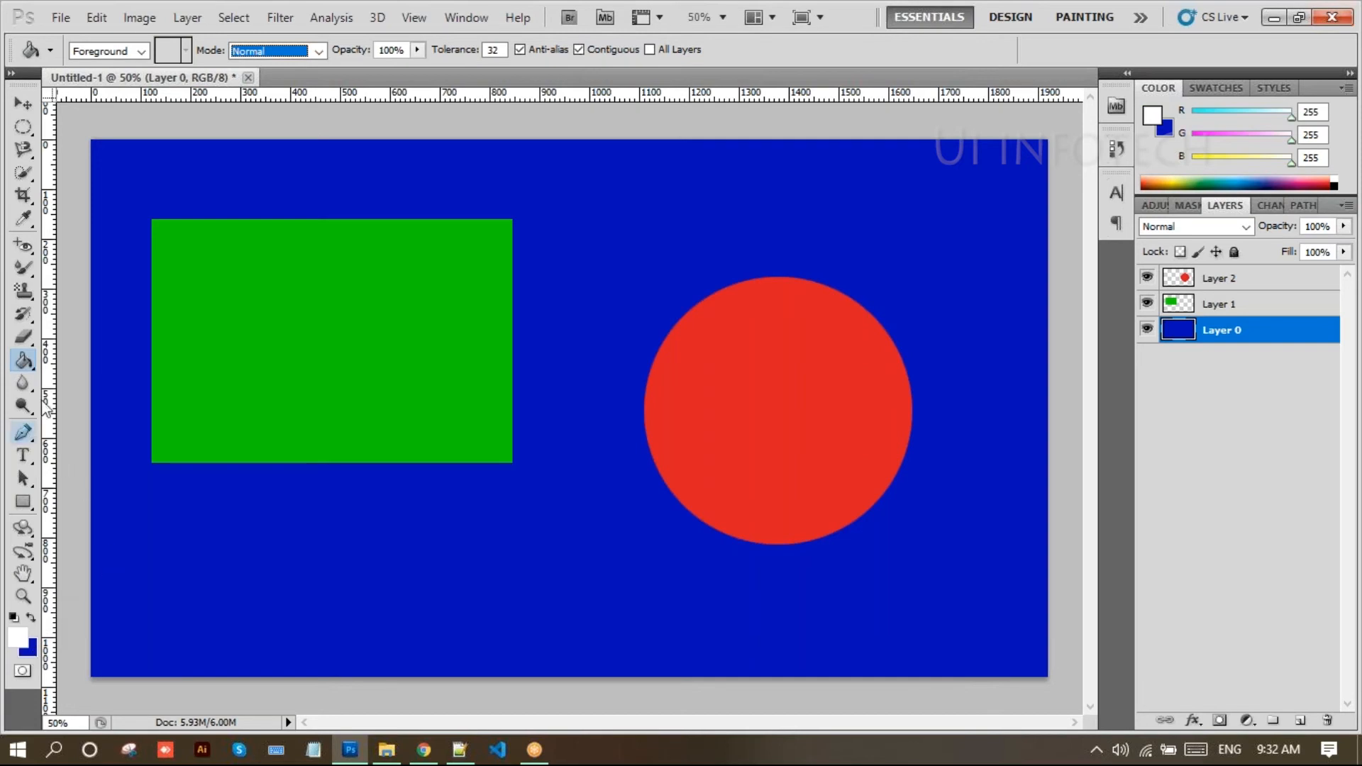
click(482, 543)
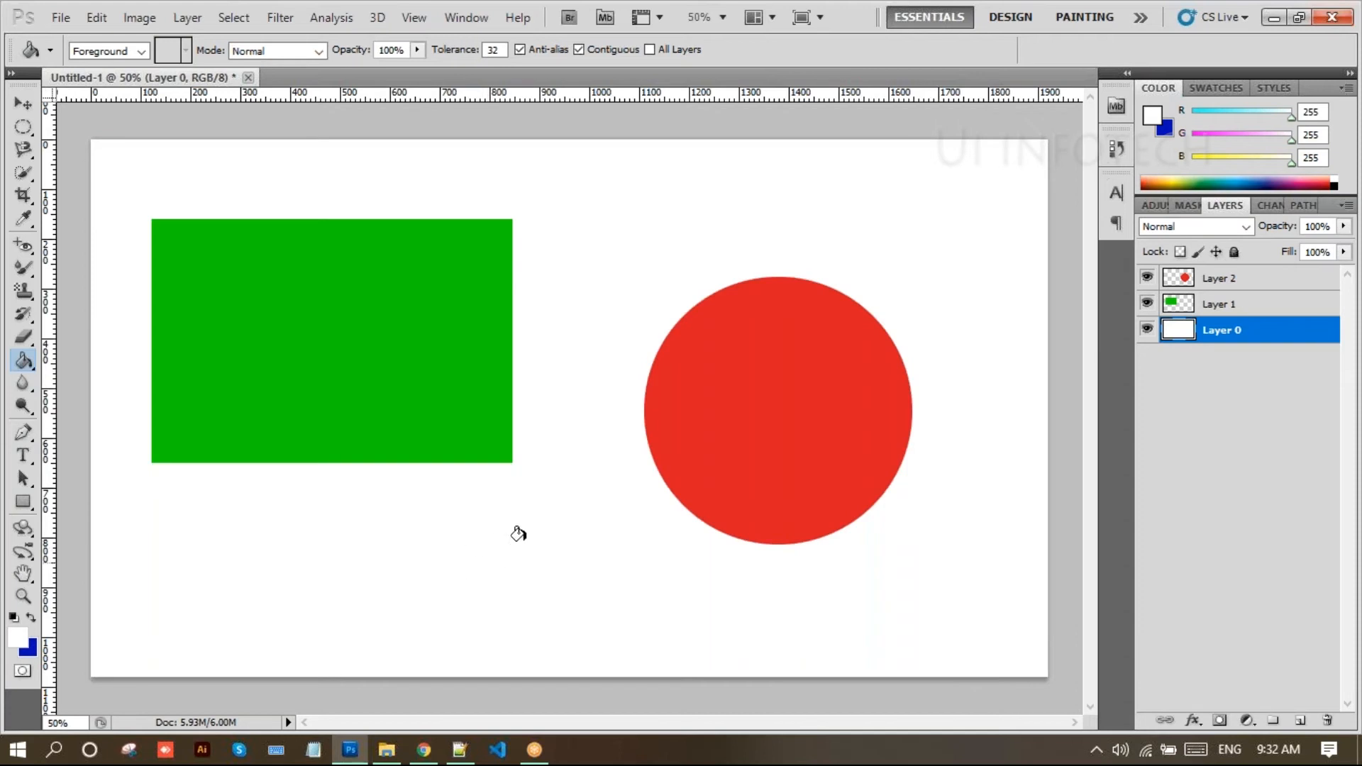
click(32, 618)
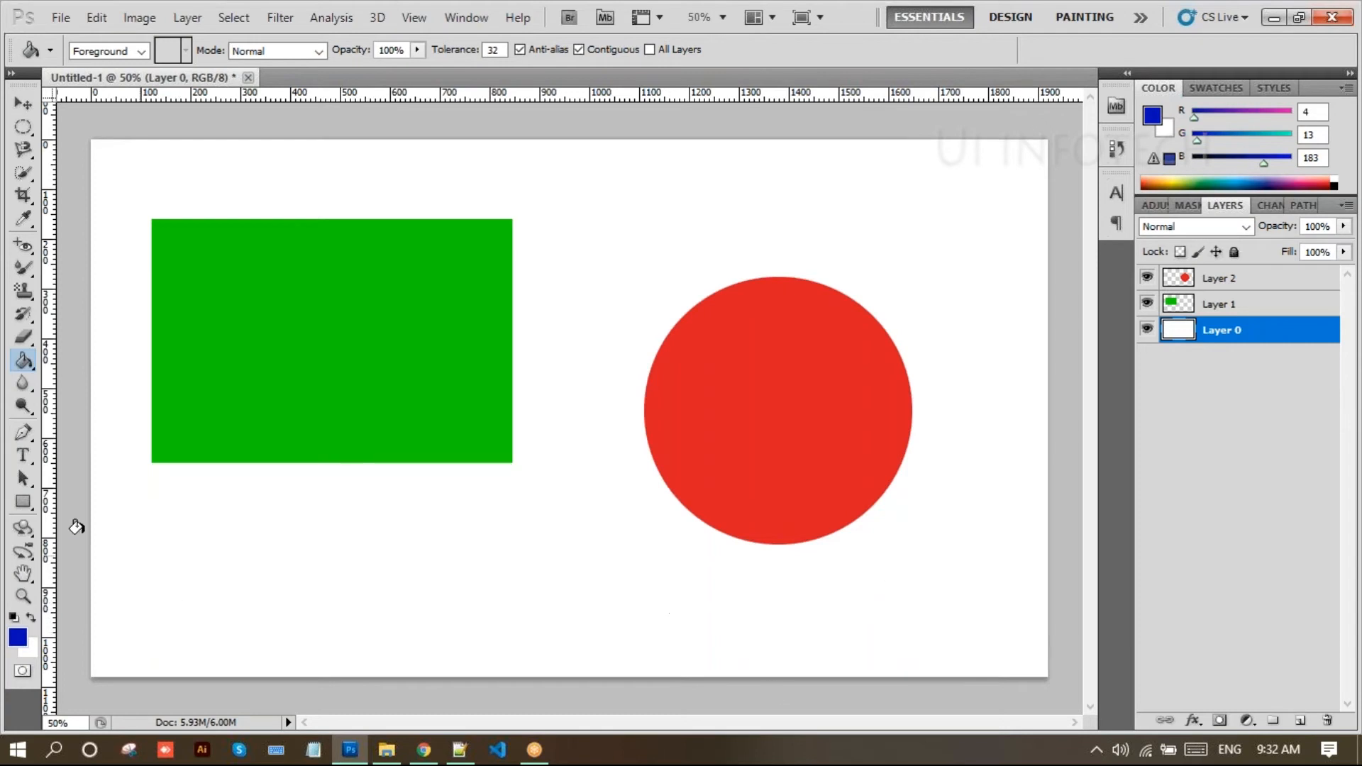
- Delete Layer 1 with the green rectangle and Layer 2 with the red circle, leaving only Layer 0
right_click(23, 364)
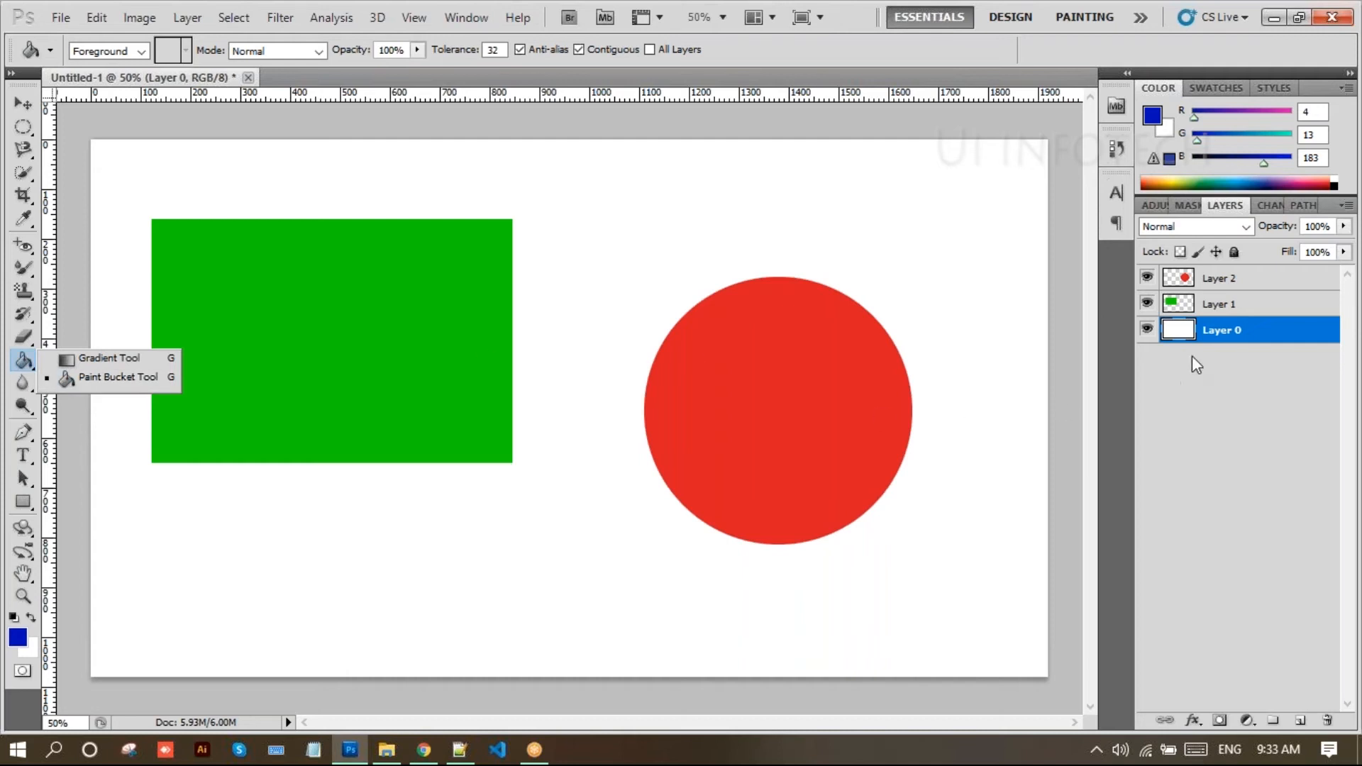
click(1219, 305)
key(Delete)
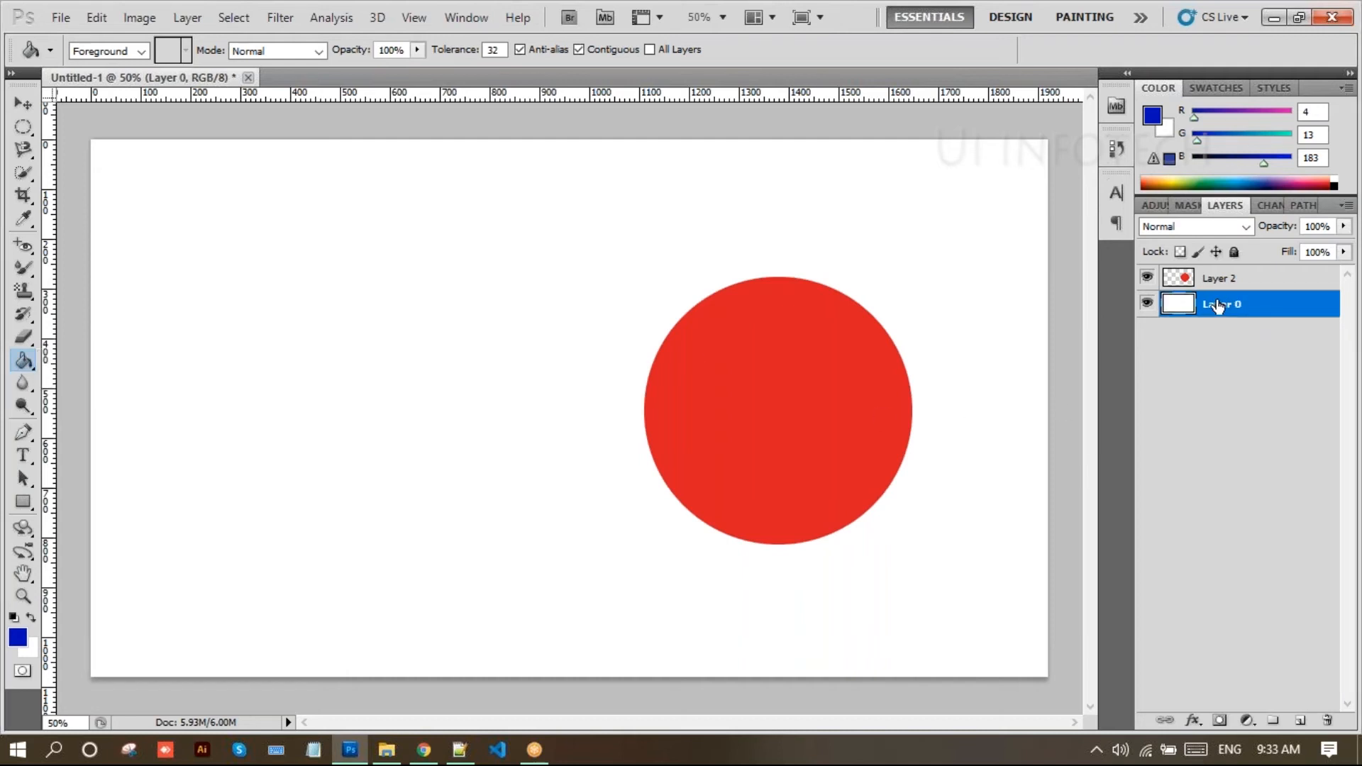
click(1218, 279)
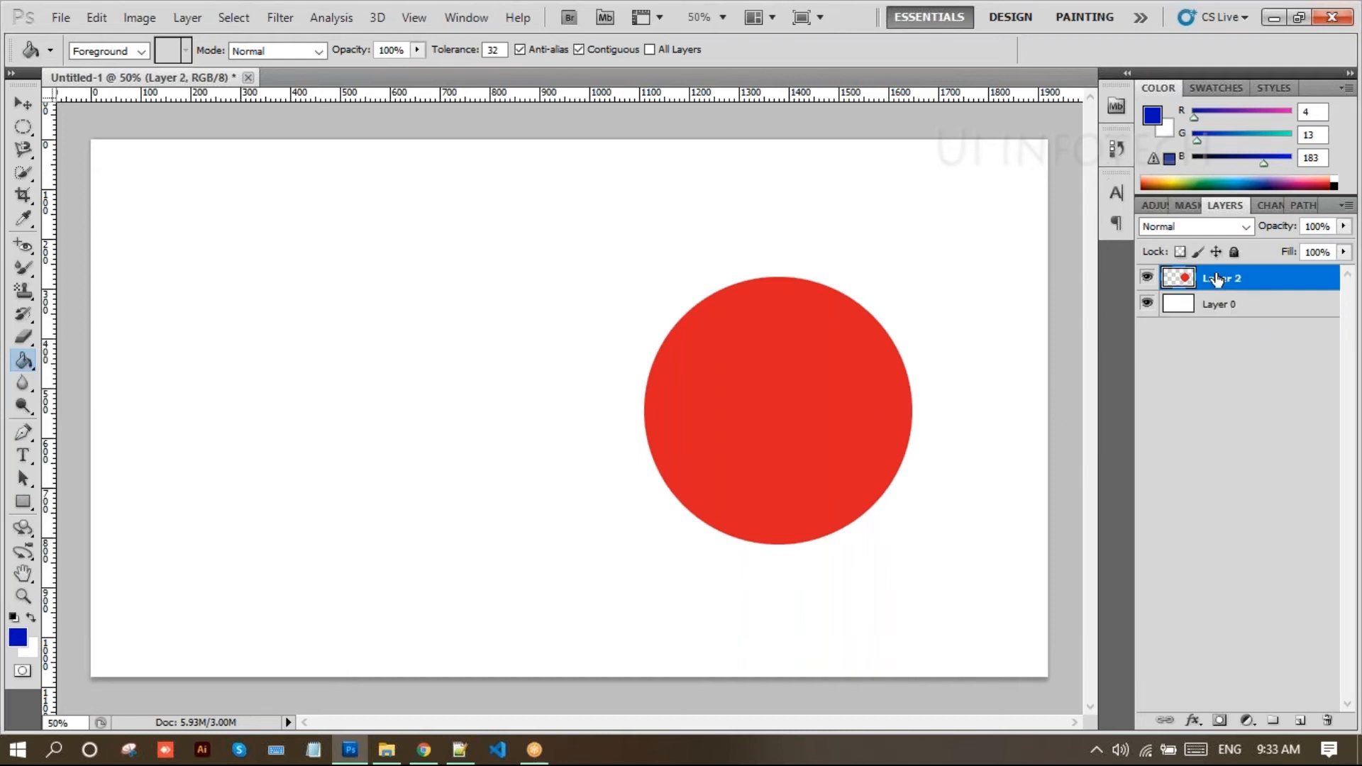
key(Delete)
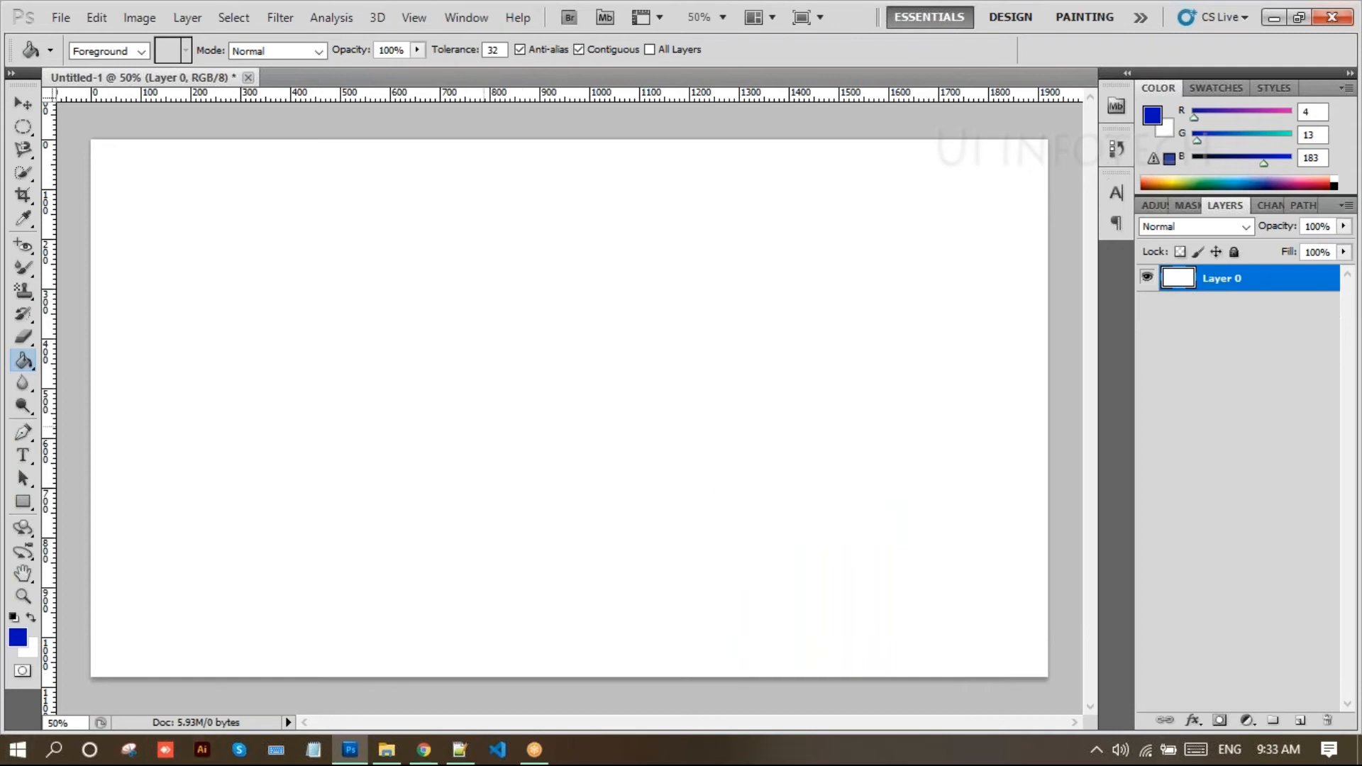
- With the Gradient tool, fill Layer 0 with a linear blue-to-white gradient running diagonally from upper left to lower right
right_click(24, 360)
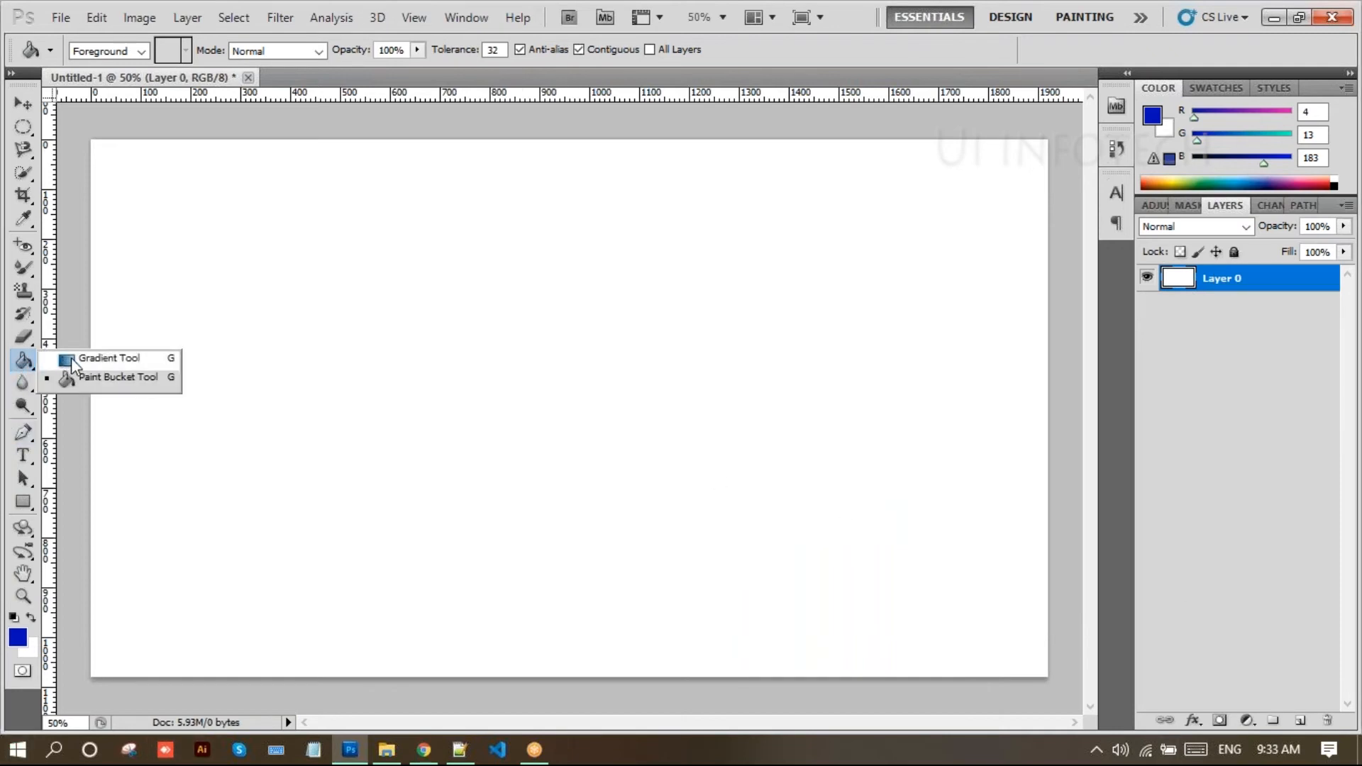
click(71, 358)
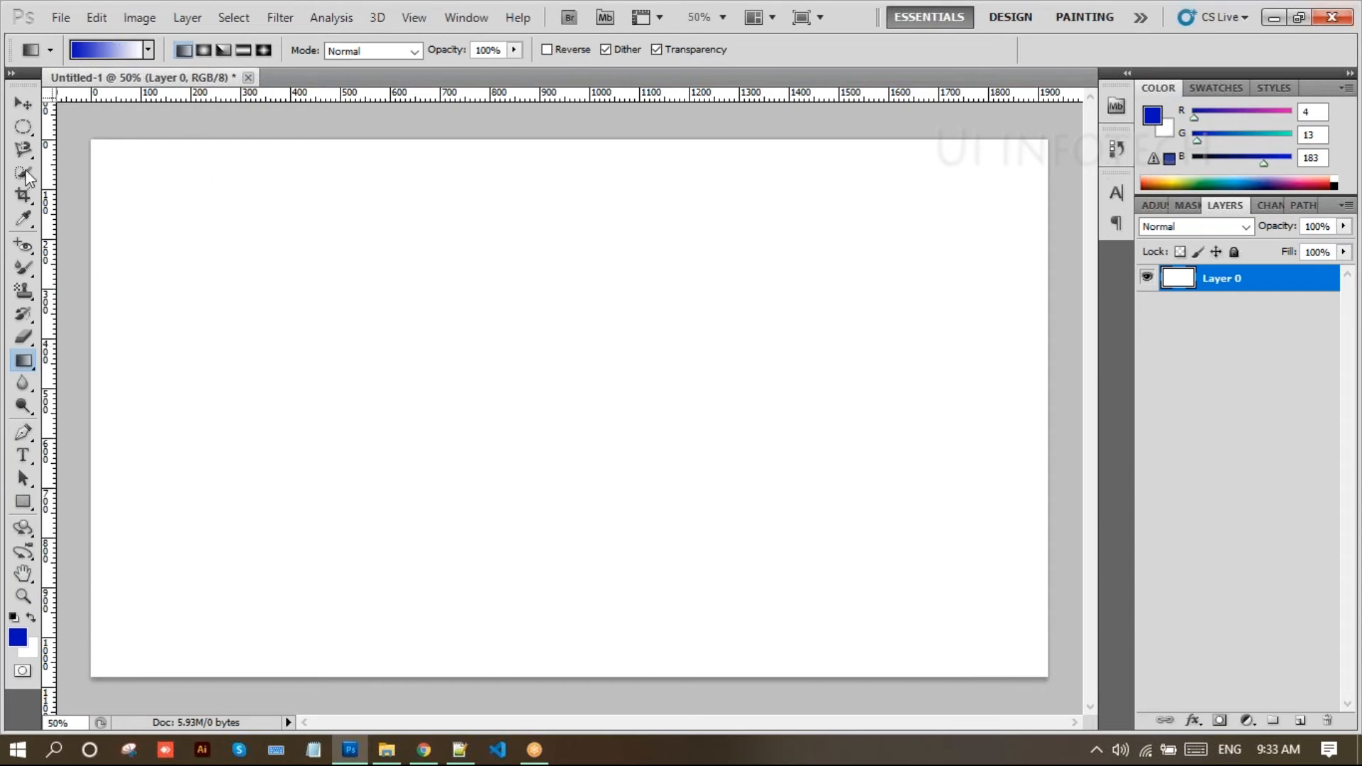
right_click(33, 361)
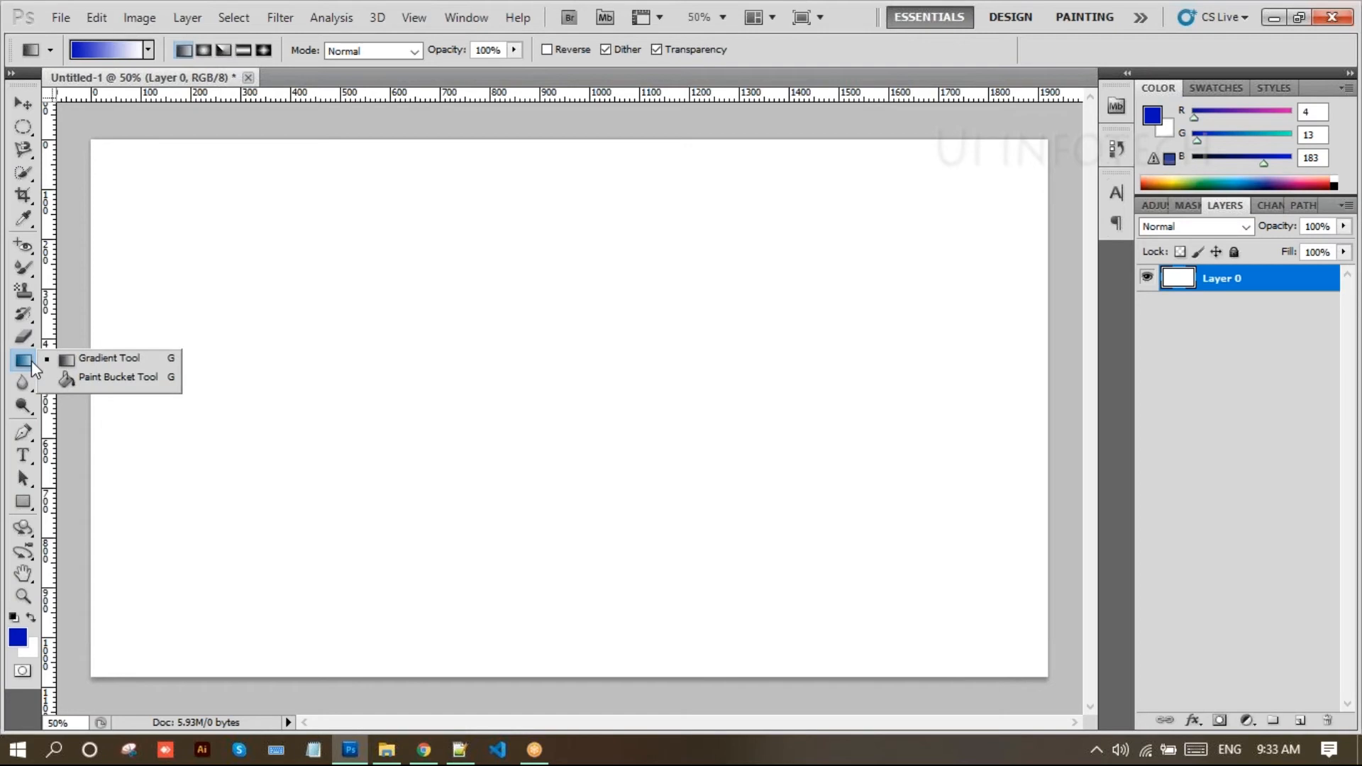
click(103, 361)
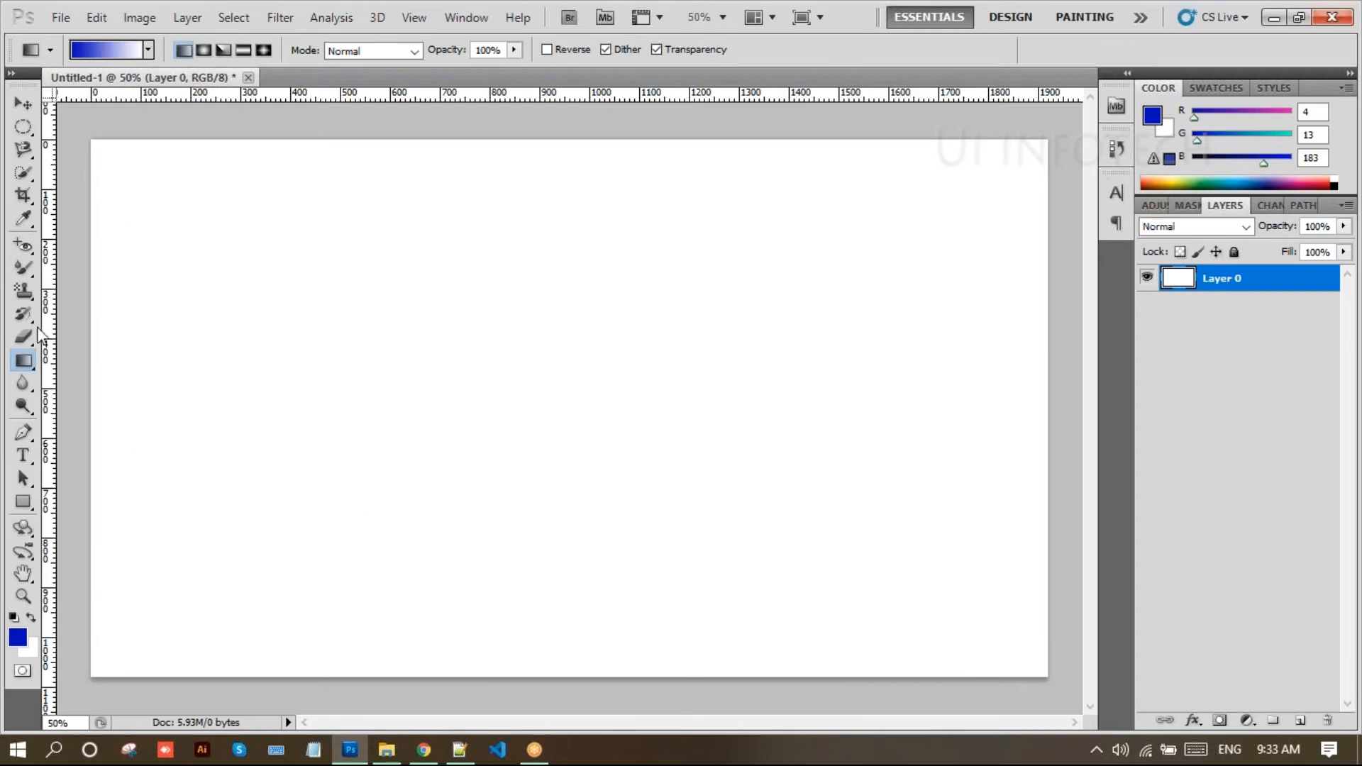
drag(143, 213, 435, 429)
drag(414, 361, 712, 592)
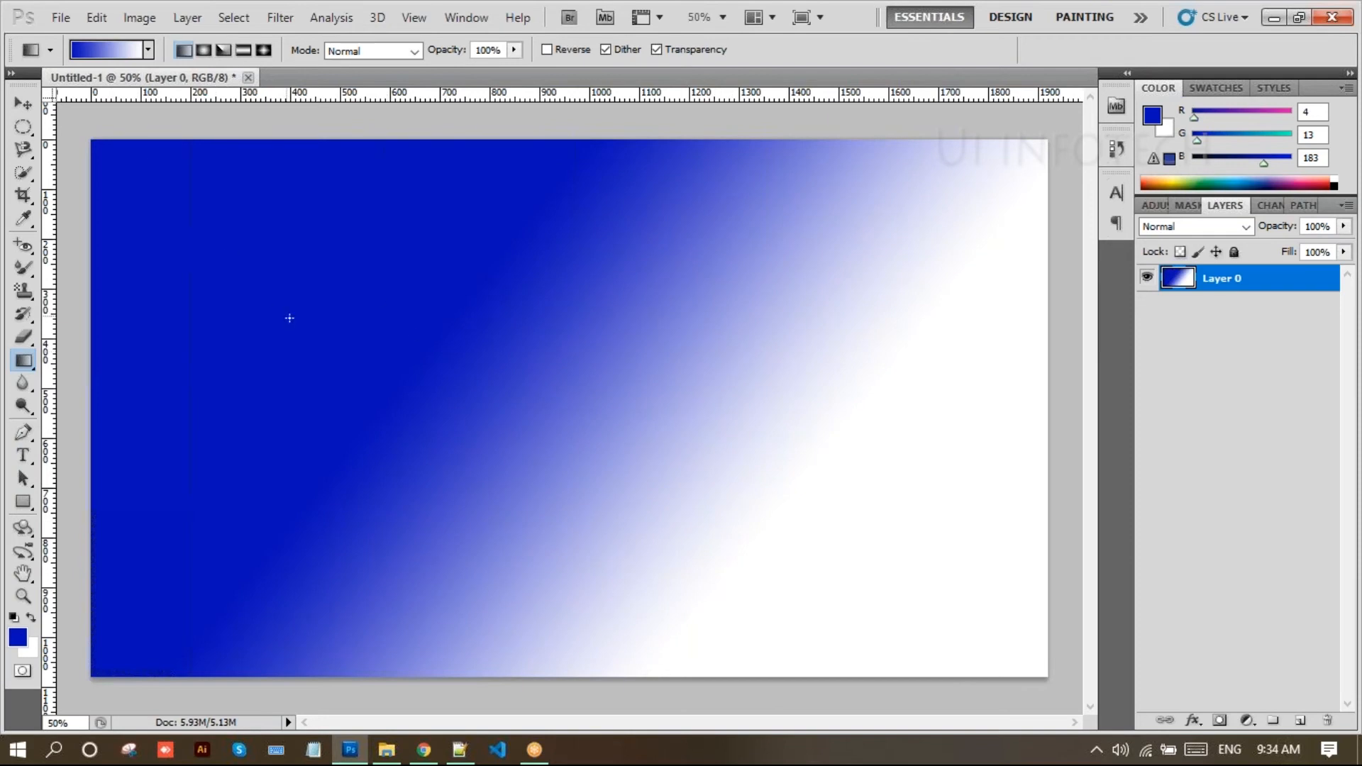
- Redraw the linear blue-to-white gradient in several other directions, ending with a vertical one that starts blue at the canvas's upper edge
drag(776, 569, 524, 360)
drag(700, 553, 426, 347)
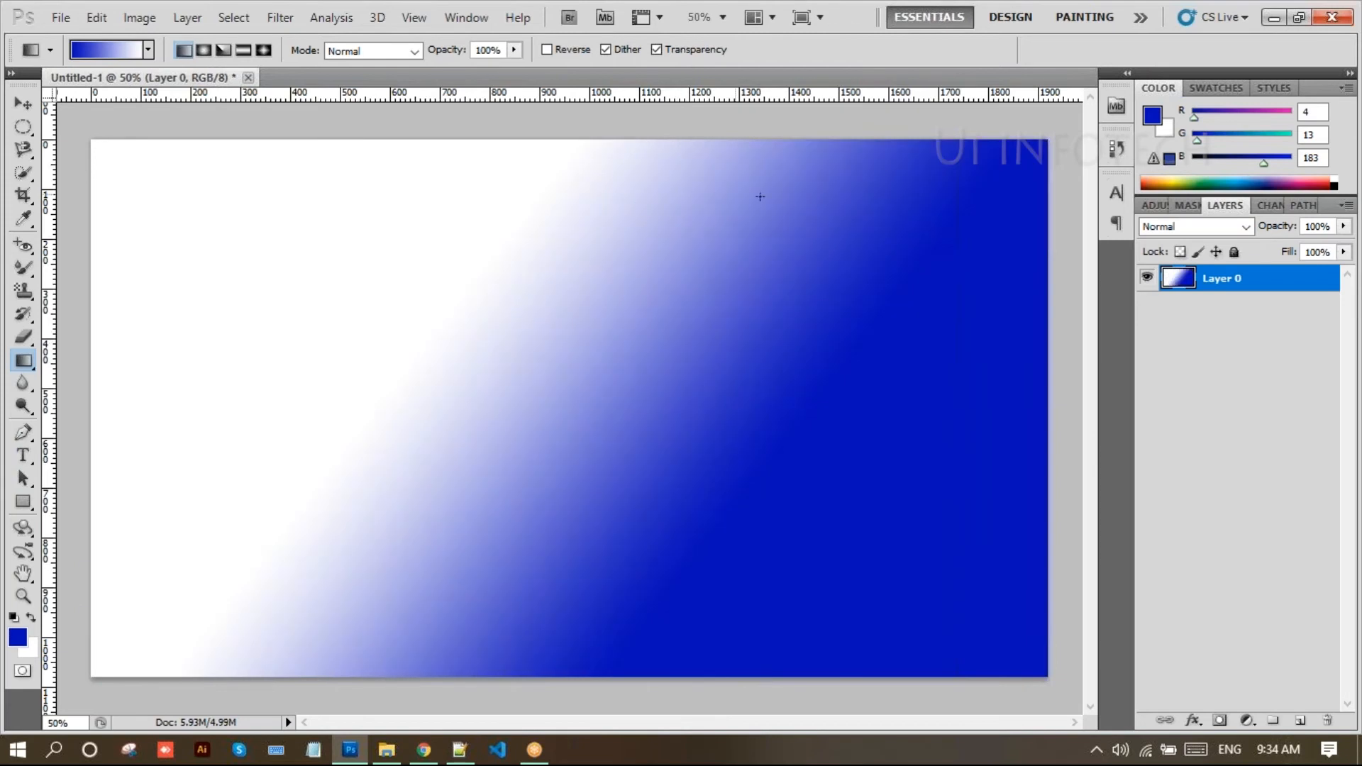
drag(913, 186, 577, 346)
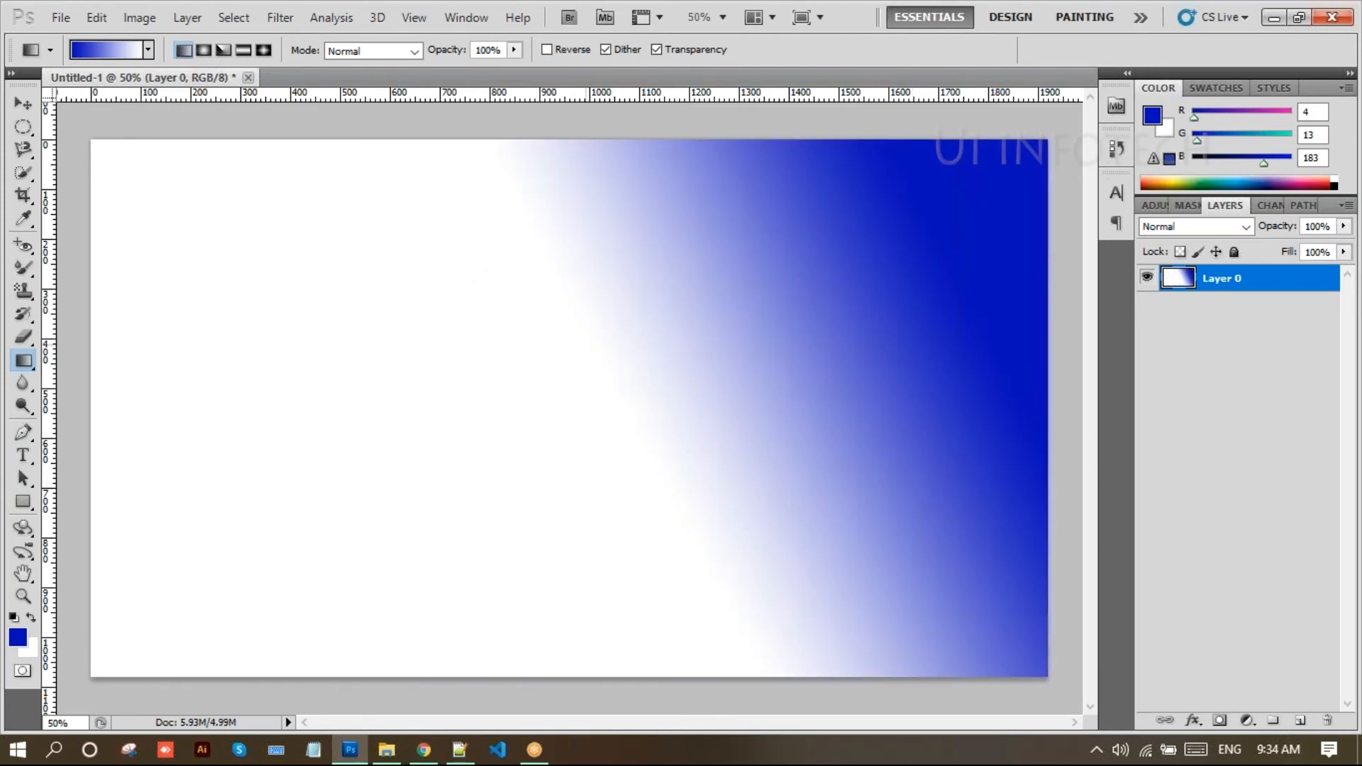
drag(103, 660, 426, 462)
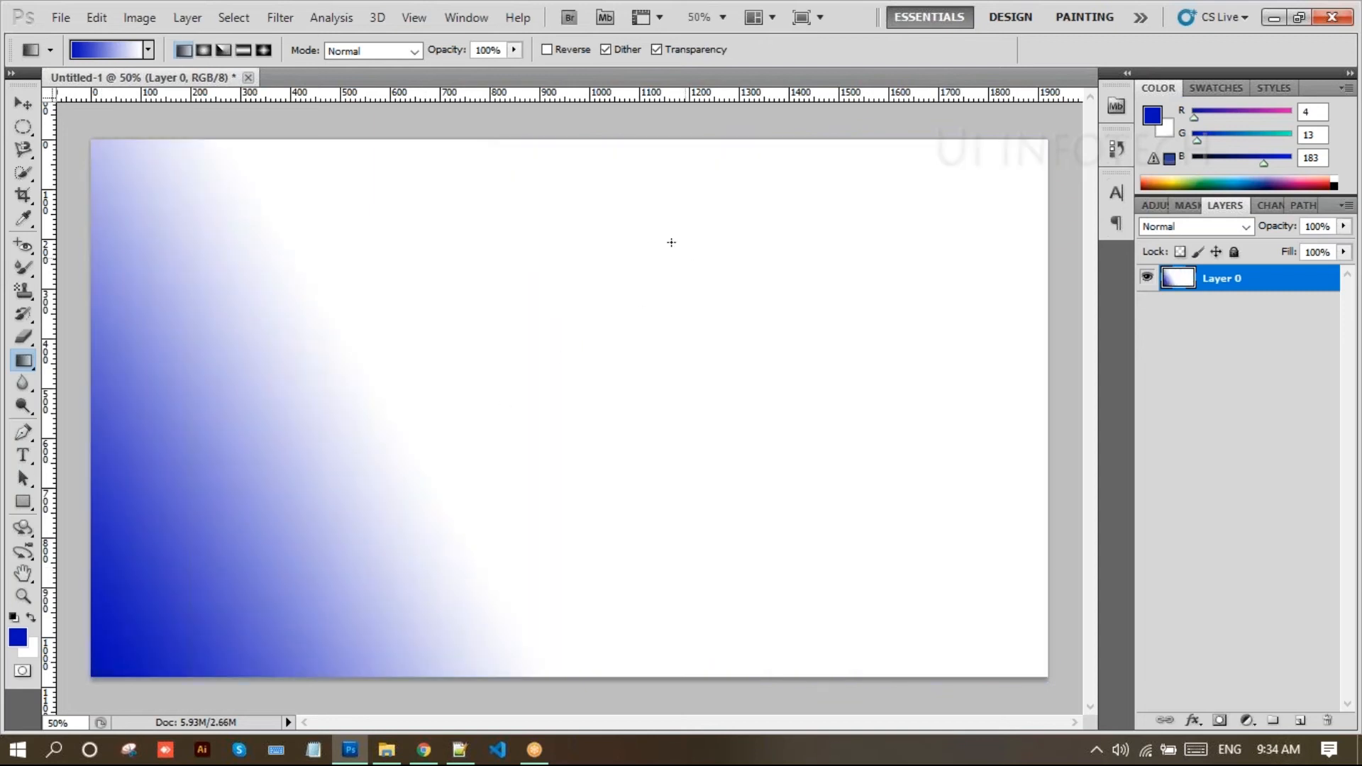
drag(645, 156, 653, 514)
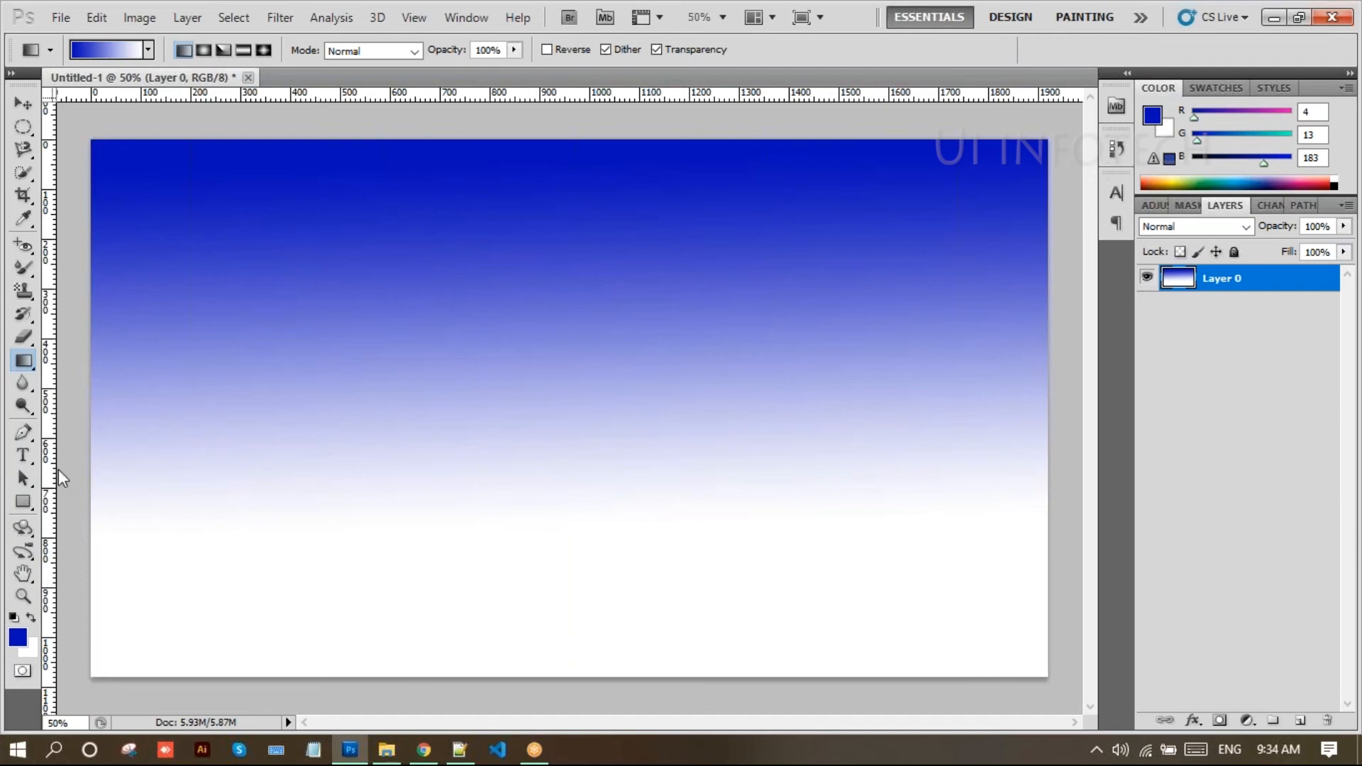
- Choose the Red, Green gradient preset and fill Layer 0 with it diagonally, with red in the upper-left part of the canvas
click(151, 53)
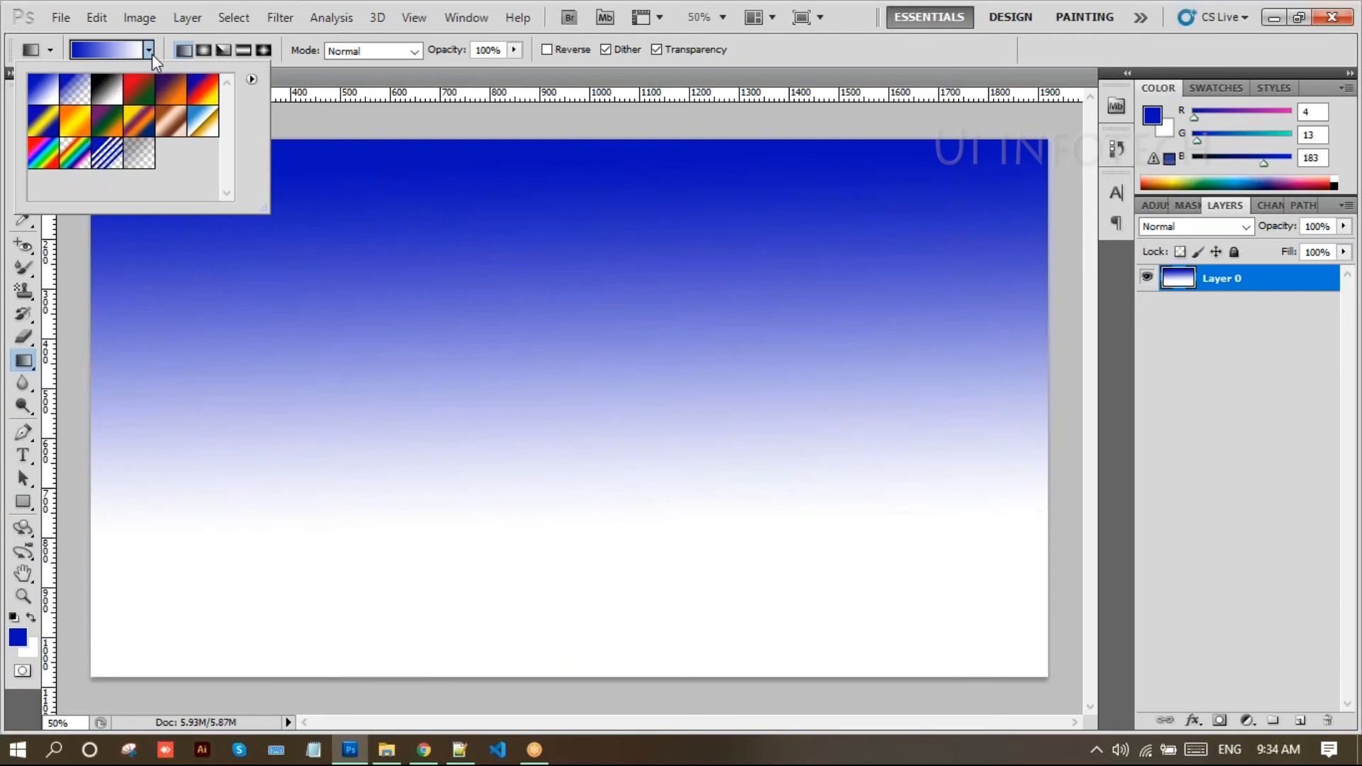
click(135, 98)
click(222, 284)
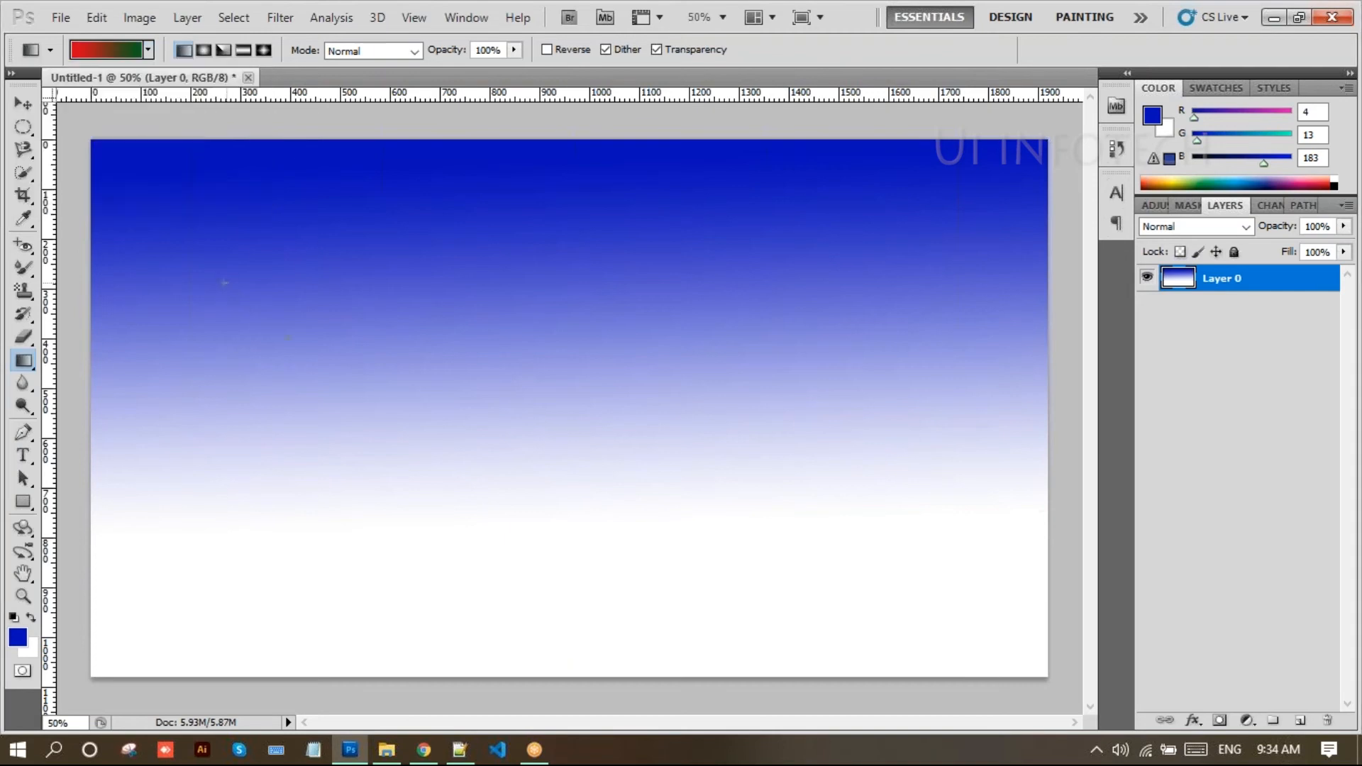
drag(222, 284, 413, 434)
drag(484, 396, 660, 515)
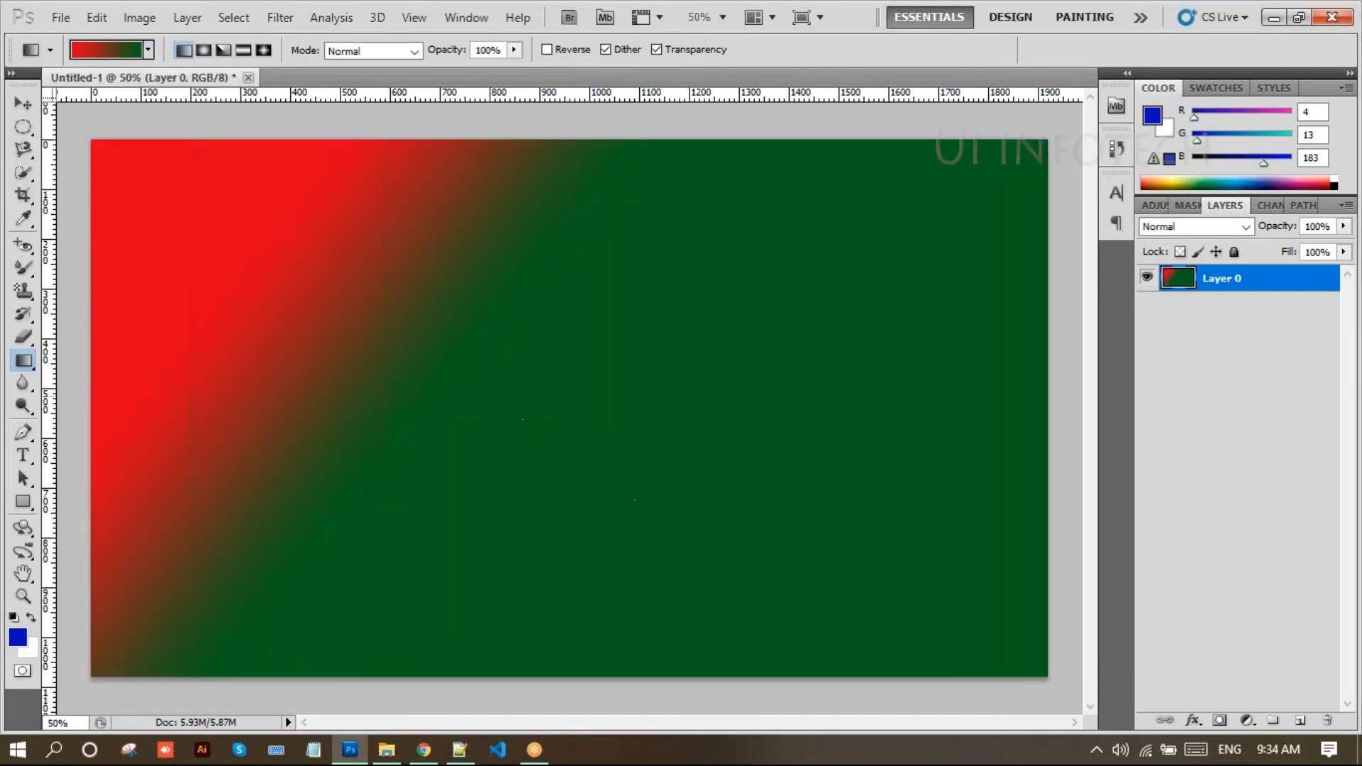
- Redraw the linear red-green gradient at different angles and lengths, ending with a horizontal one that has red on the canvas's right side
drag(669, 422, 1307, 749)
drag(919, 554, 499, 341)
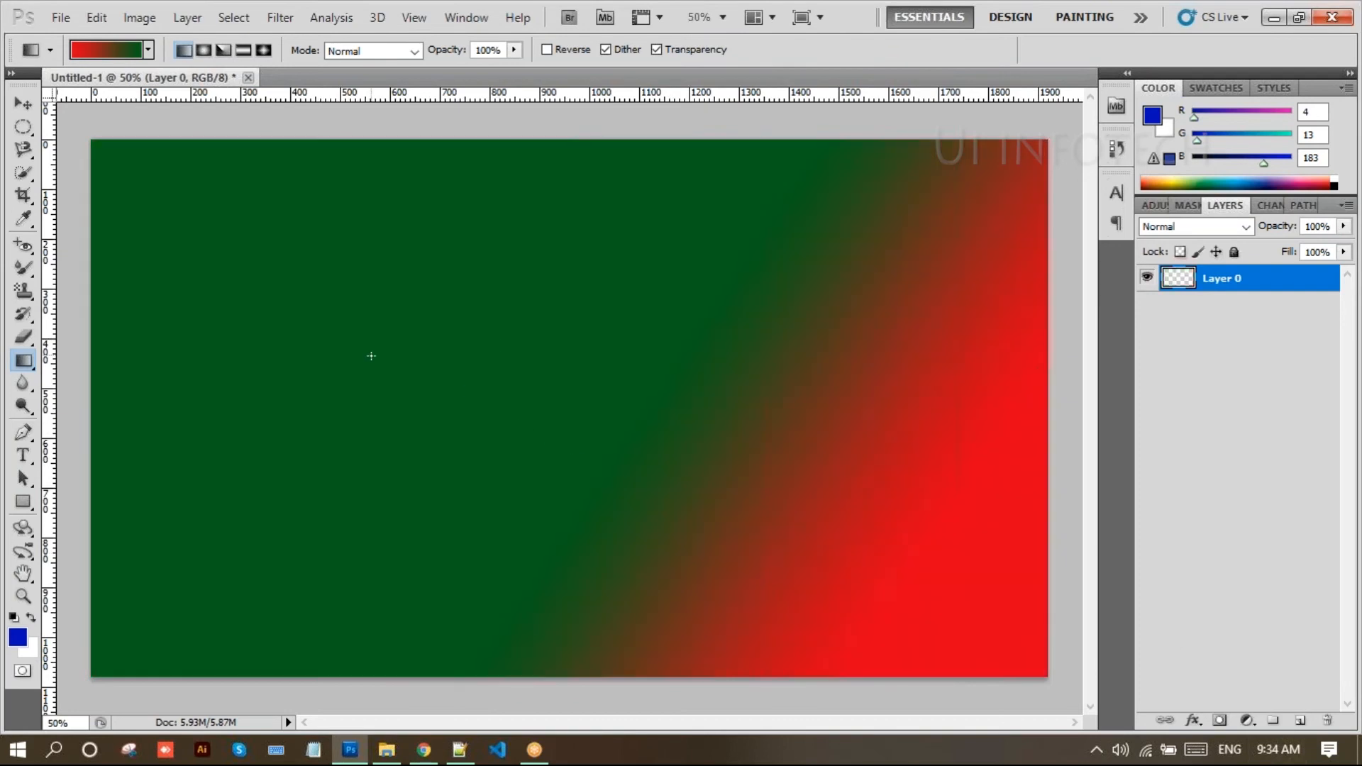
drag(371, 356, 487, 447)
drag(436, 400, 488, 490)
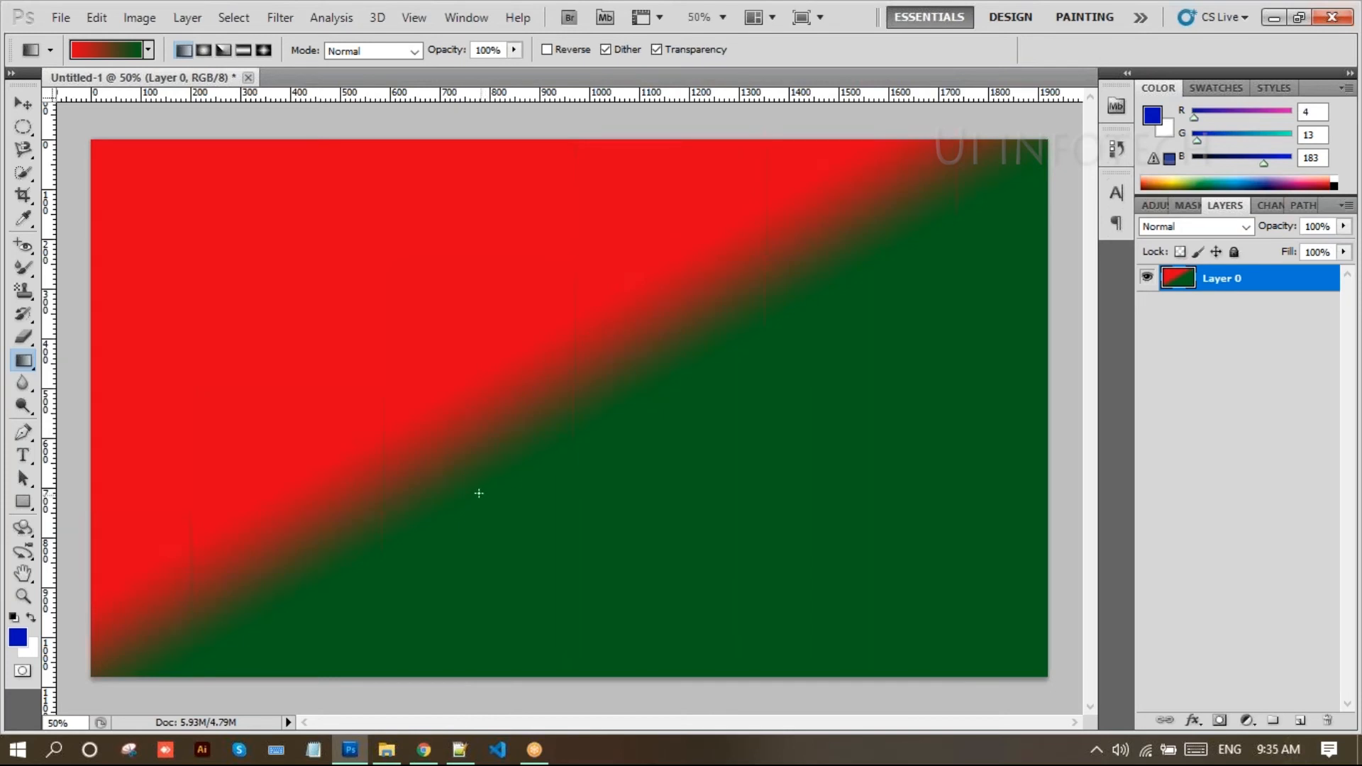
drag(431, 325, 448, 478)
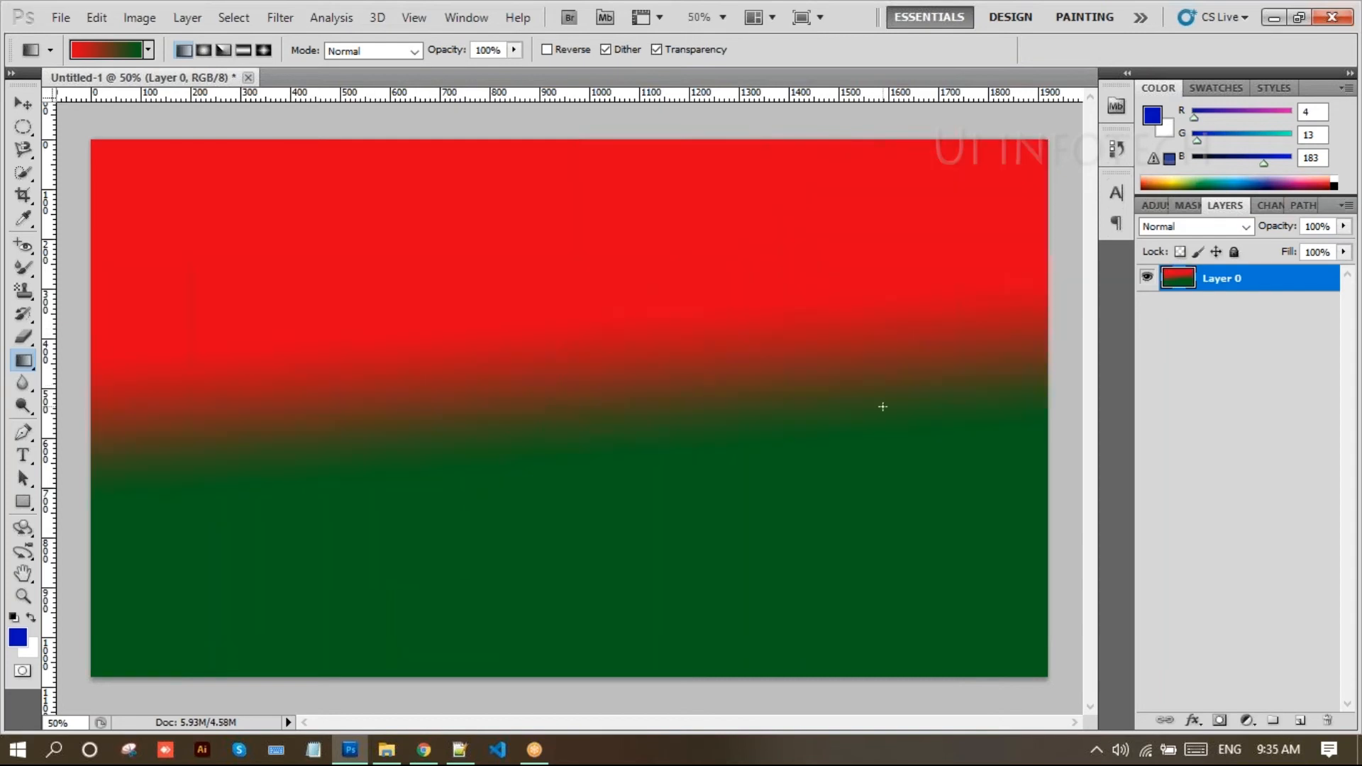
drag(934, 415, 422, 426)
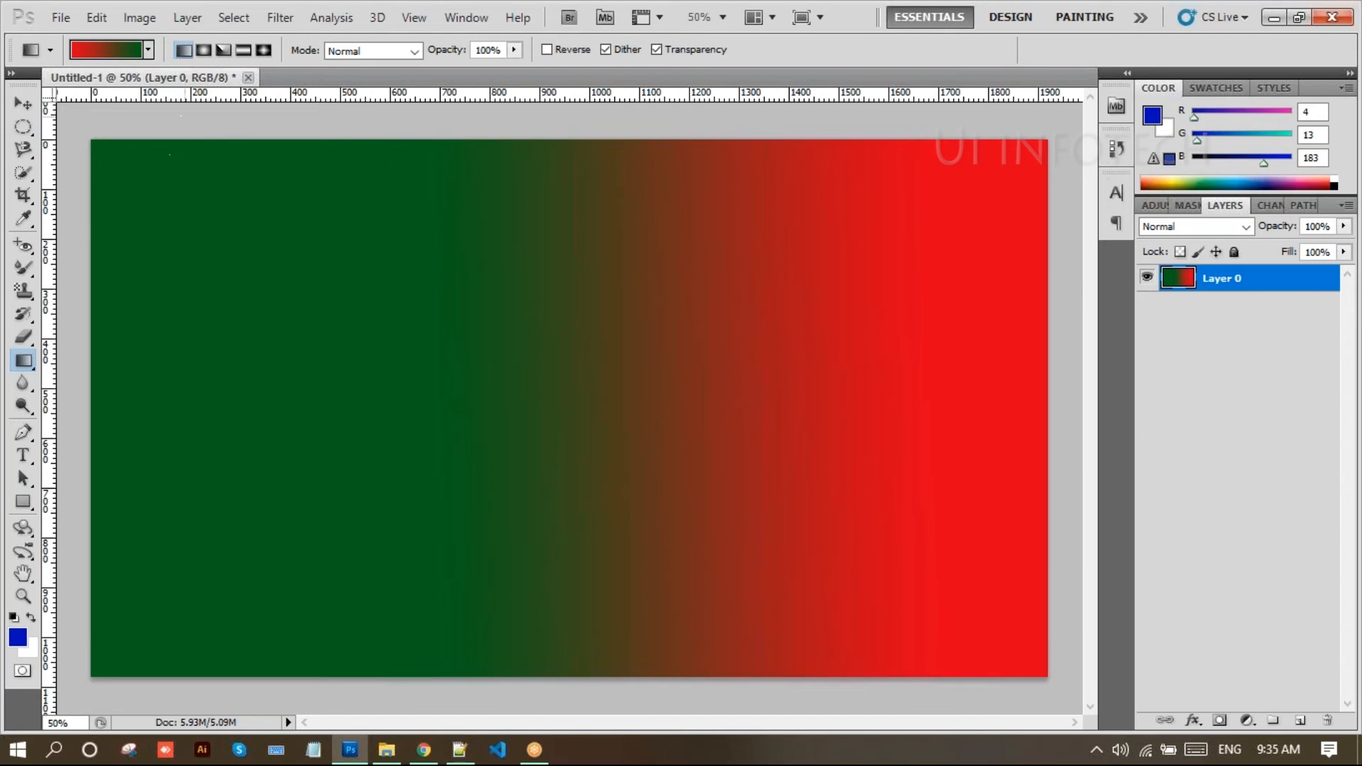
- Switch to the Radial gradient type and fill Layer 0 with a red-green glow centred in the upper middle of the canvas
click(206, 50)
drag(284, 252, 630, 562)
drag(516, 319, 943, 698)
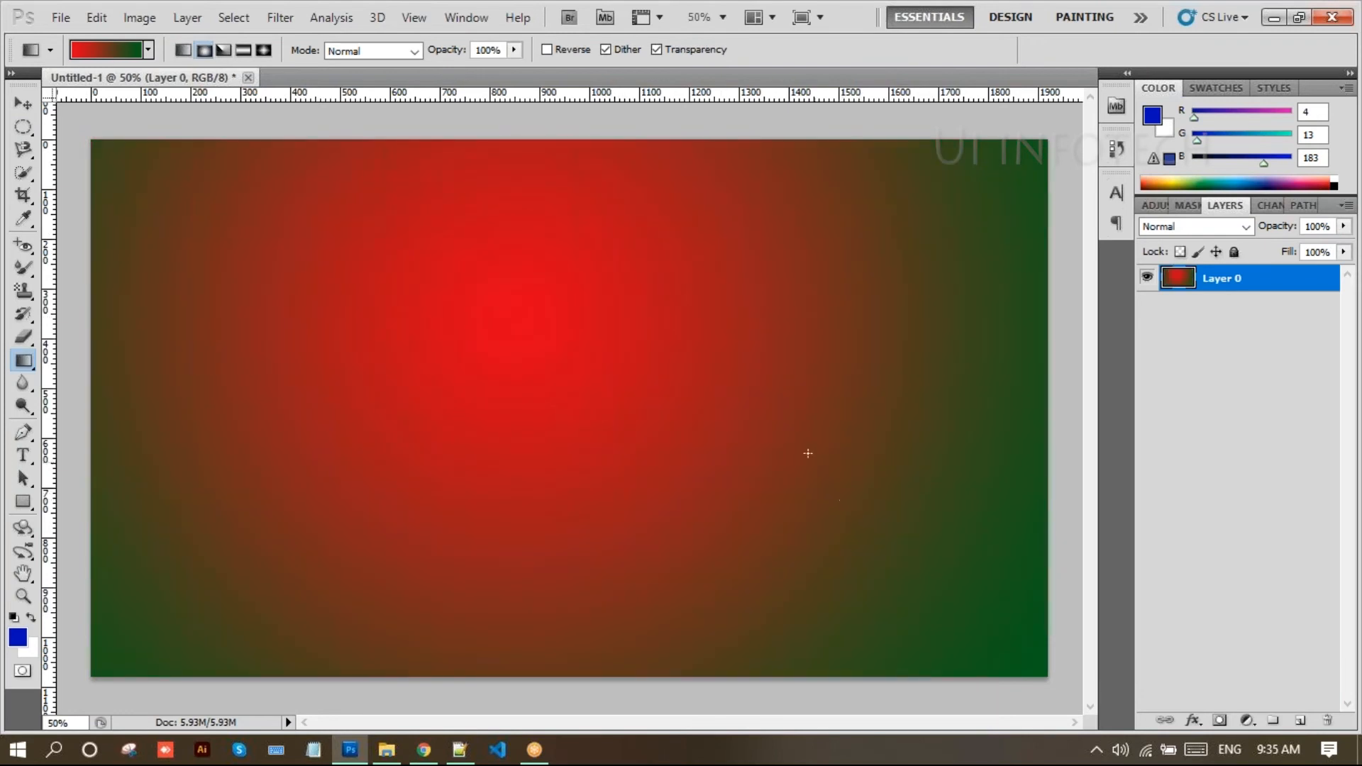
- Load the Blue, Red, Yellow preset in the Gradient Editor and draw a radial gradient with blue at the canvas's lower right
click(132, 53)
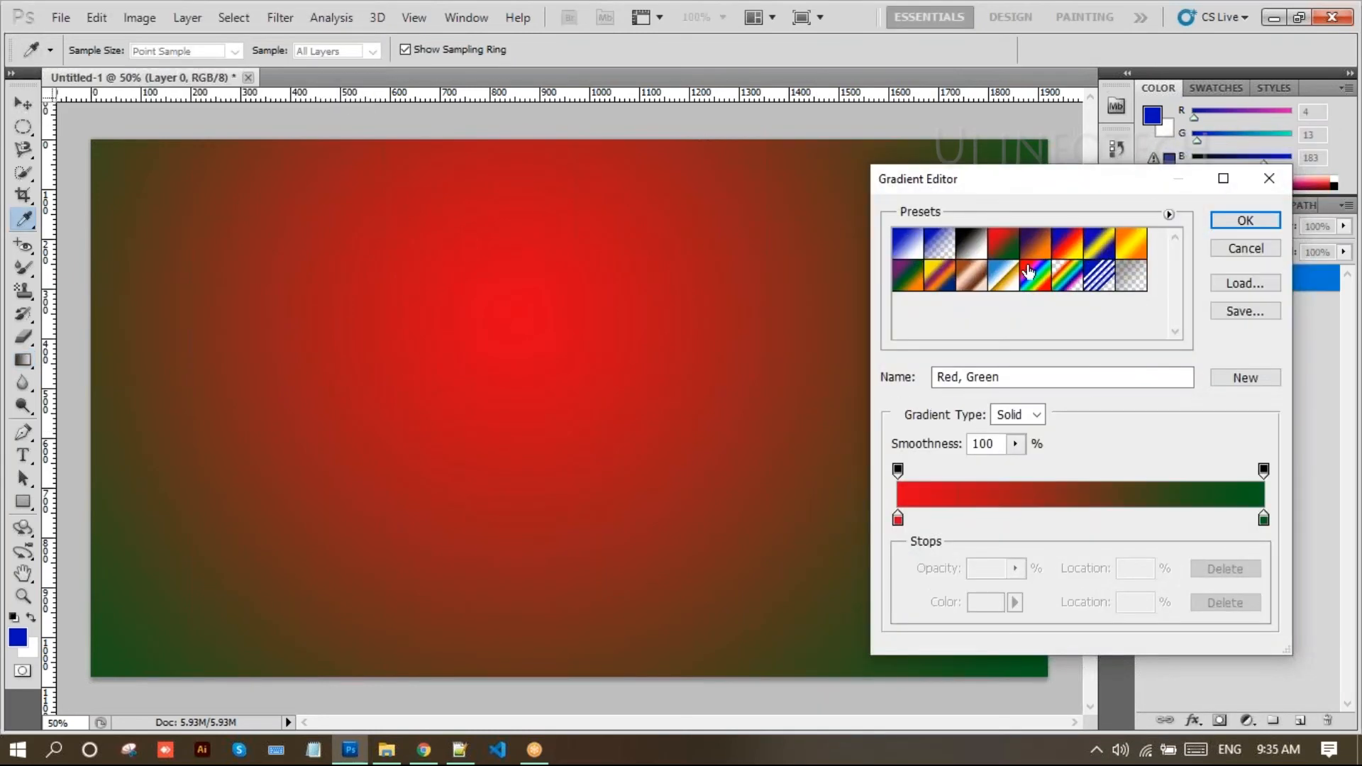
click(1069, 248)
click(1247, 224)
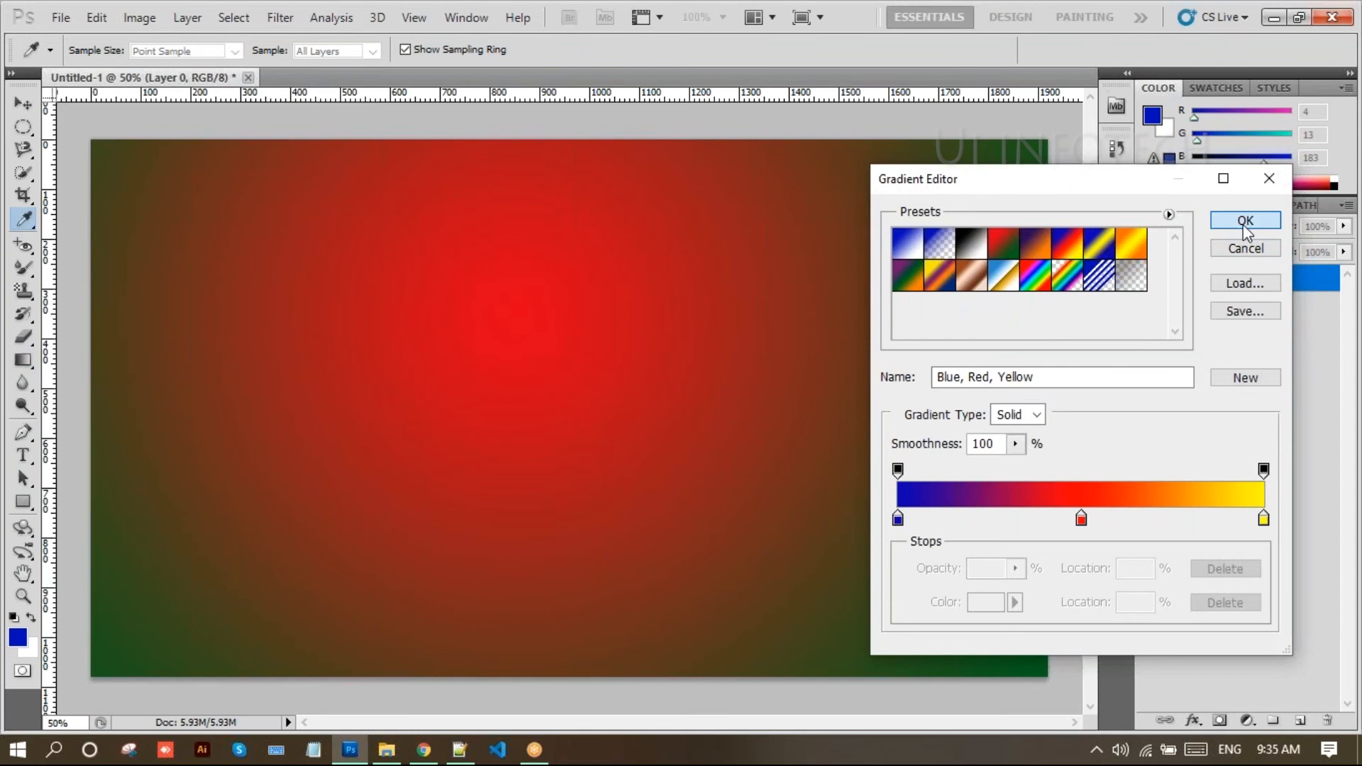
drag(331, 261, 675, 474)
mouse_move(632, 398)
mouse_down()
mouse_move(846, 576)
mouse_move(279, 387)
mouse_move(176, 321)
mouse_up()
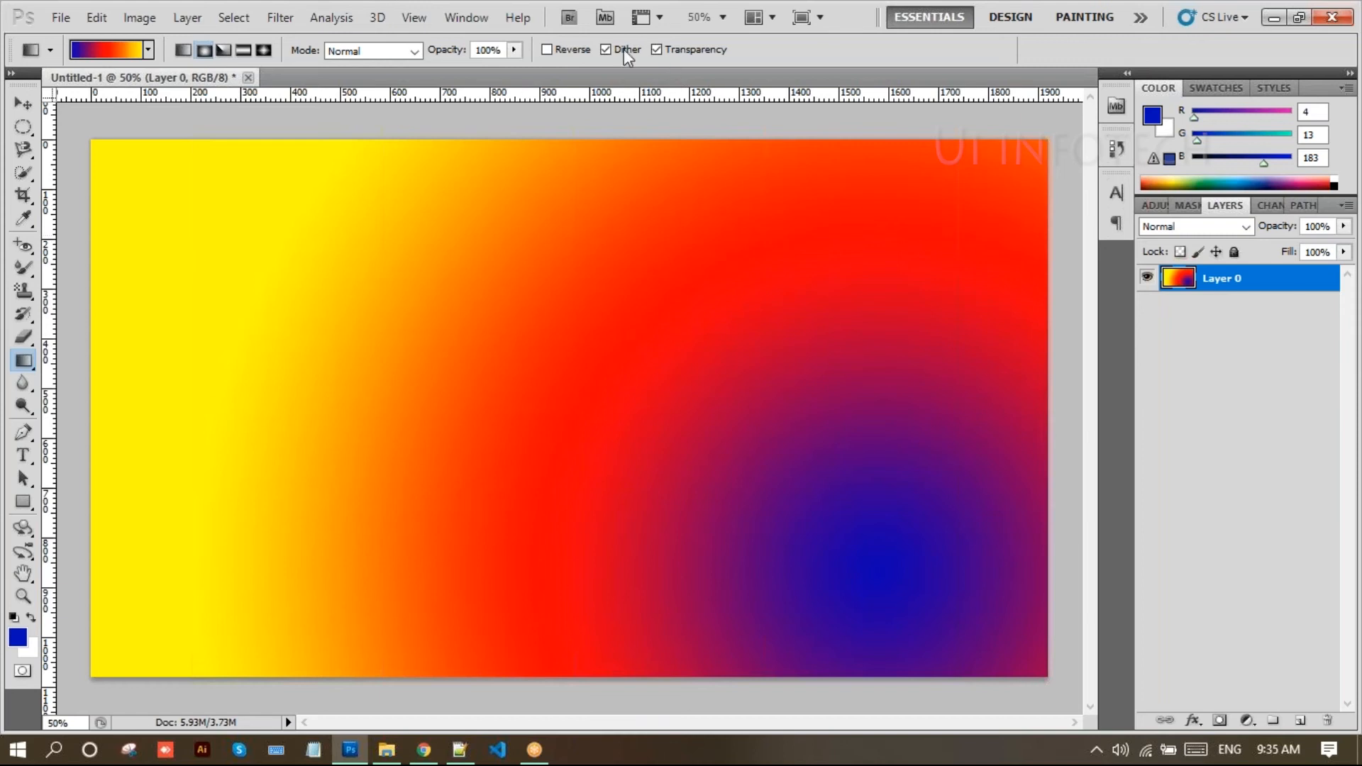
- Turn on Reverse and redraw the radial gradient several times, ending with a yellow centre slightly right of the canvas middle
click(566, 51)
drag(329, 244, 867, 683)
drag(656, 474, 935, 701)
drag(350, 222, 733, 572)
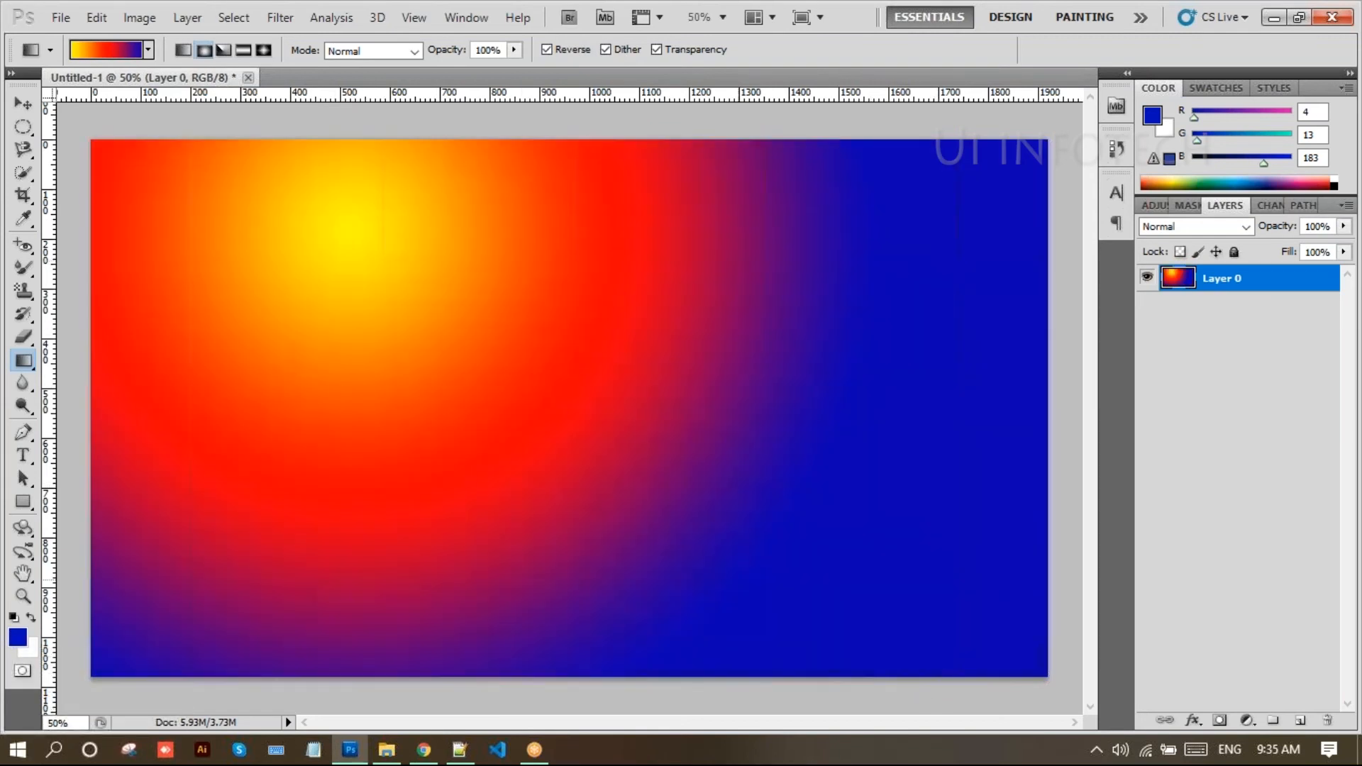
drag(652, 417, 871, 610)
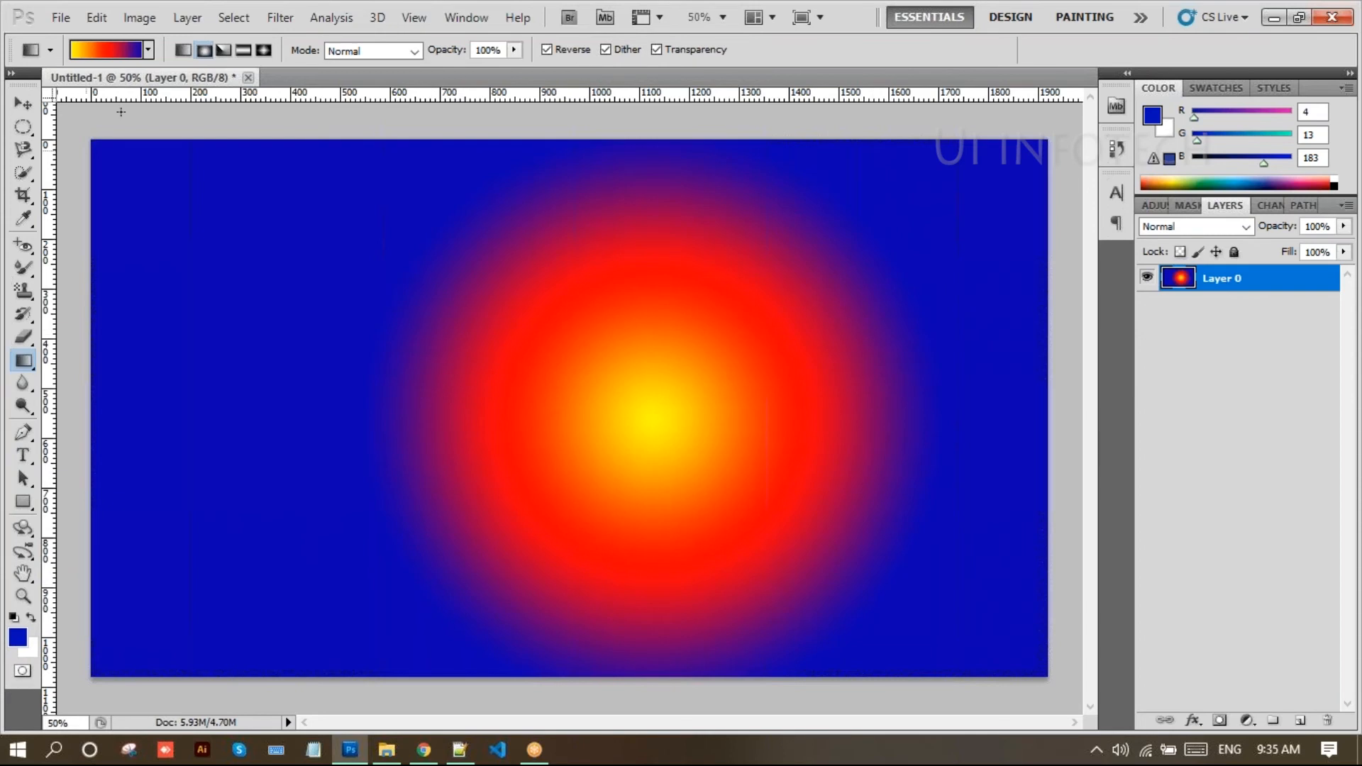
- Switch to the Angle gradient type and draw several sweeps, ending with one from the canvas's upper right toward its lower-left corner
click(224, 51)
drag(167, 223, 322, 342)
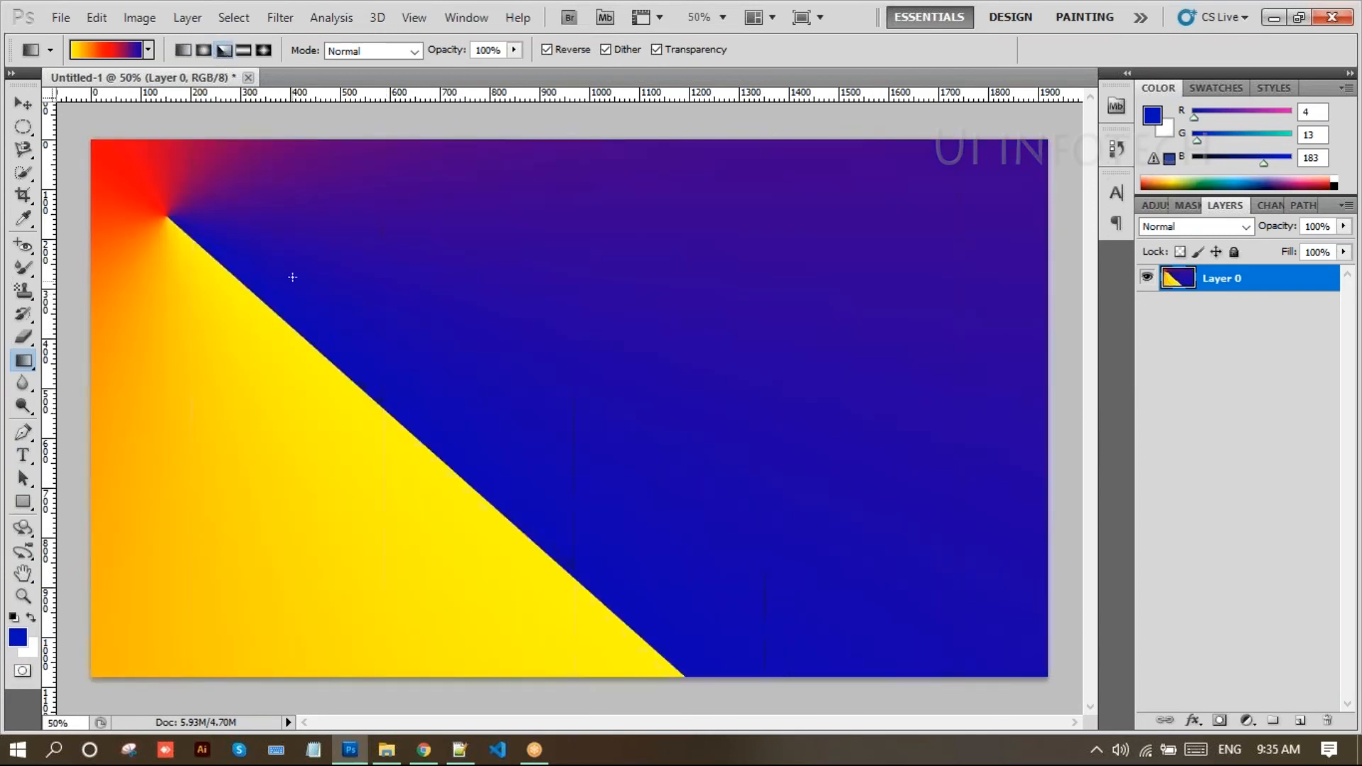
drag(324, 236, 582, 588)
drag(716, 405, 200, 548)
drag(227, 403, 1001, 599)
drag(925, 320, 71, 710)
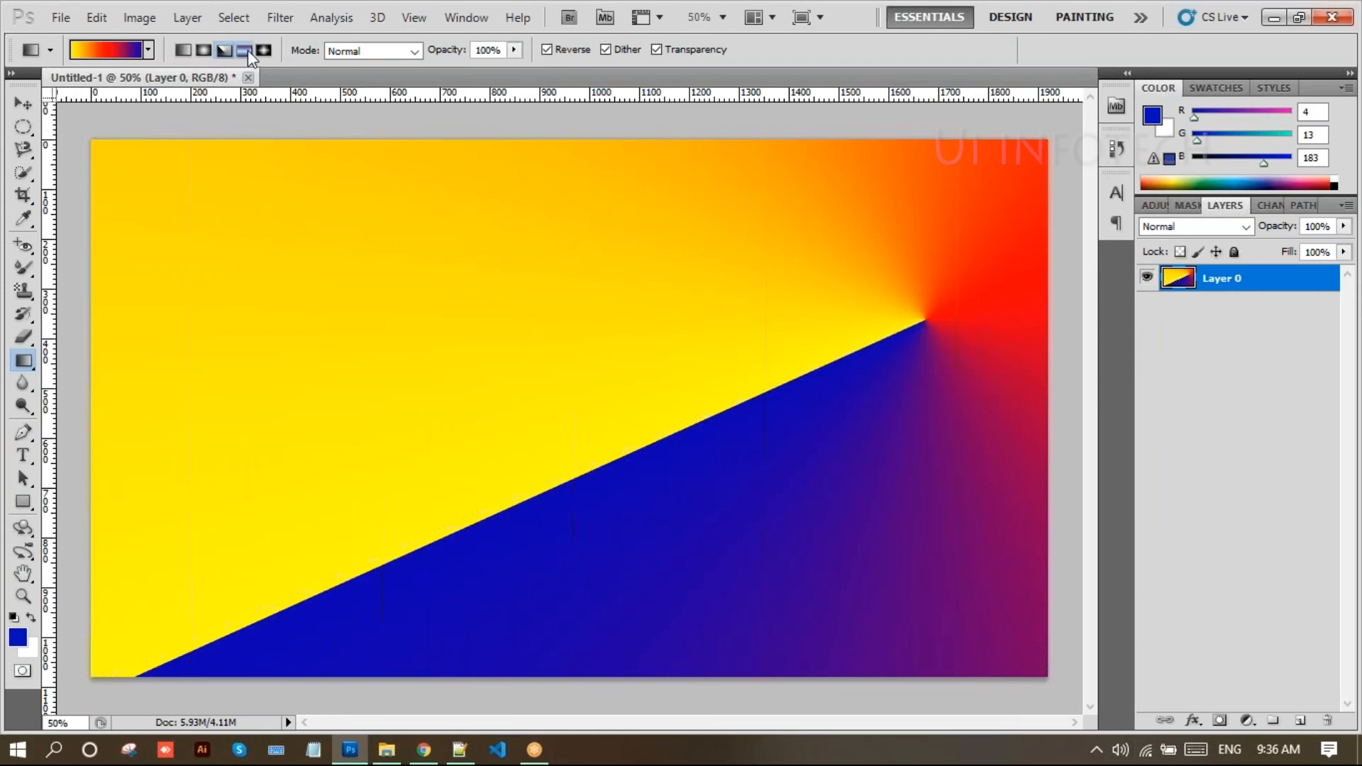
- Fill Layer 0 with a diagonal Reflected gradient, and replace it with a Diamond gradient centred slightly left of the canvas middle
mouse_move(154, 358)
mouse_down()
mouse_move(284, 411)
mouse_move(457, 435)
mouse_move(616, 480)
mouse_up()
drag(501, 268, 855, 631)
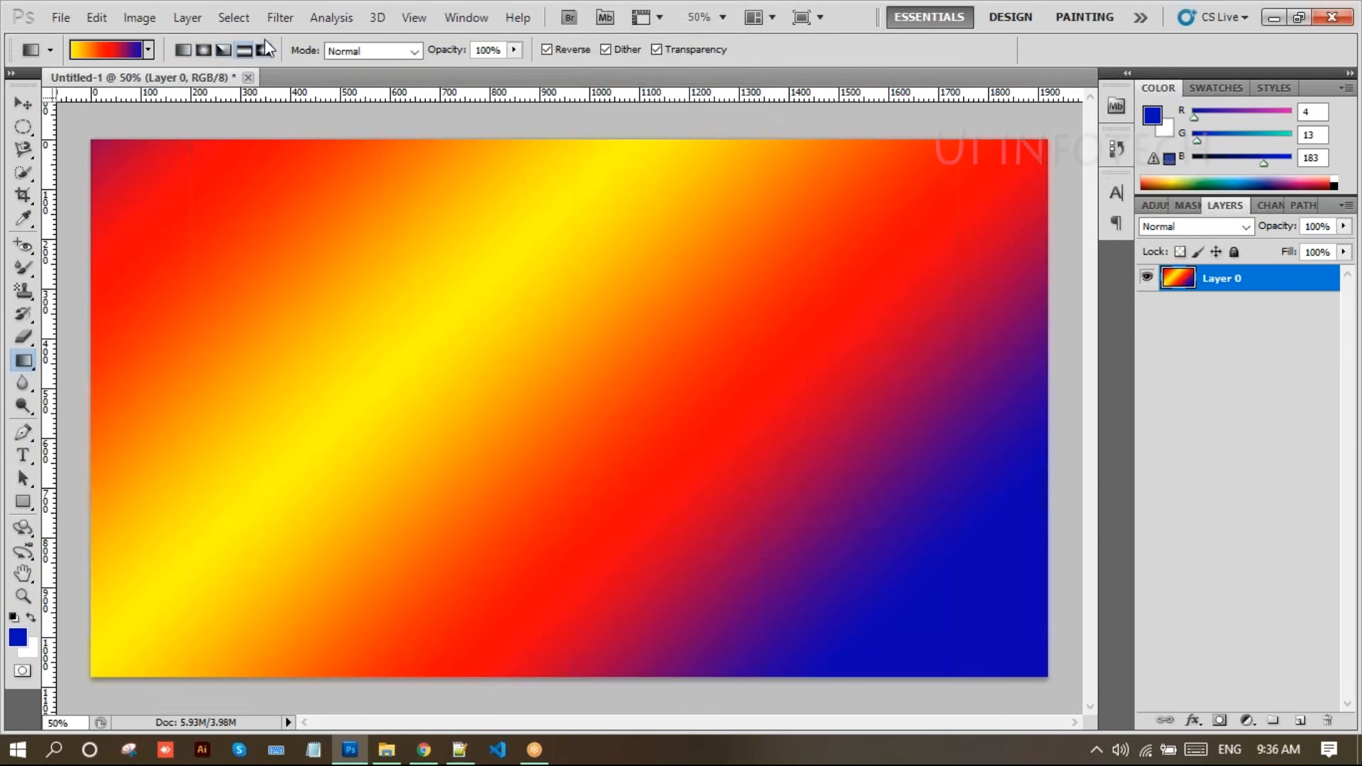
drag(291, 291, 475, 418)
drag(652, 314, 867, 461)
drag(164, 405, 417, 587)
drag(483, 397, 836, 651)
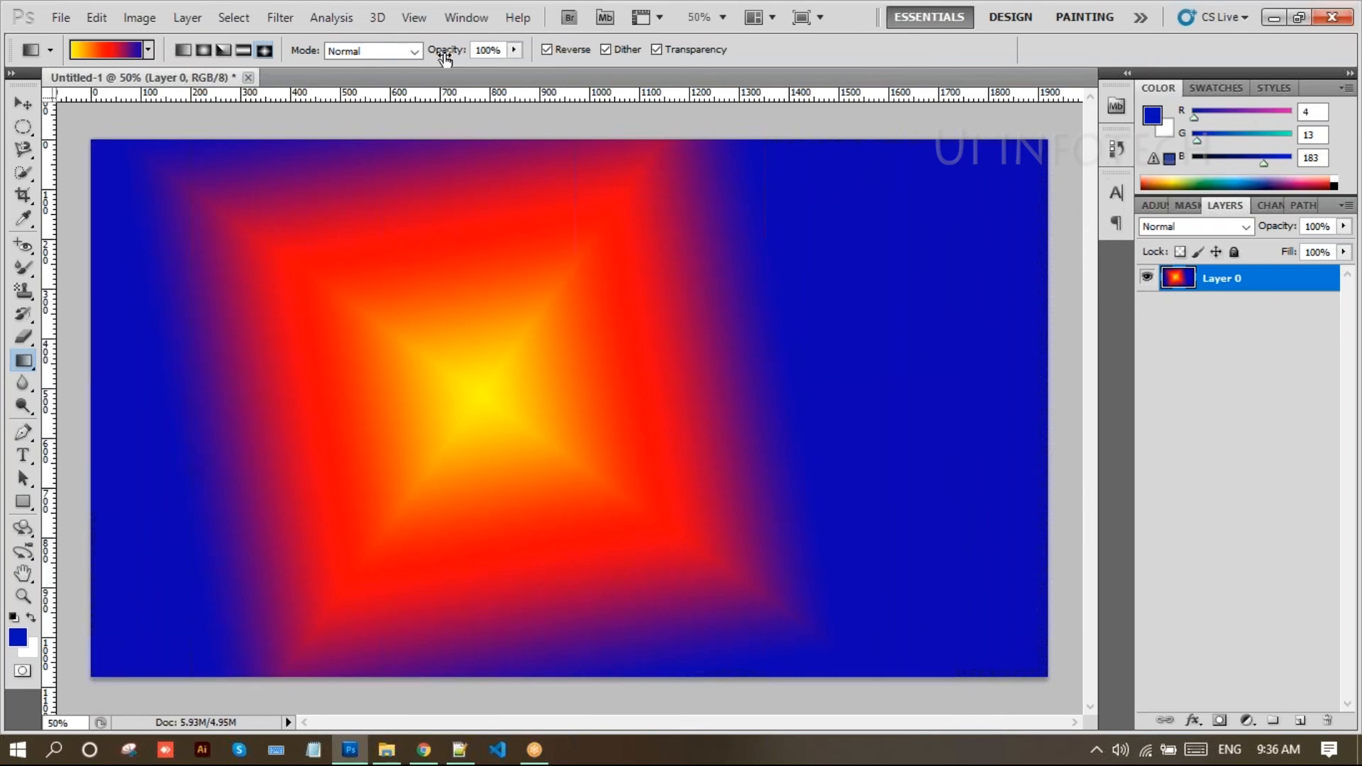
- Lower the gradient opacity to 72% and draw overlapping diamond gradients, ending with one centred near the canvas's left edge
drag(447, 55, 419, 54)
drag(215, 205, 693, 533)
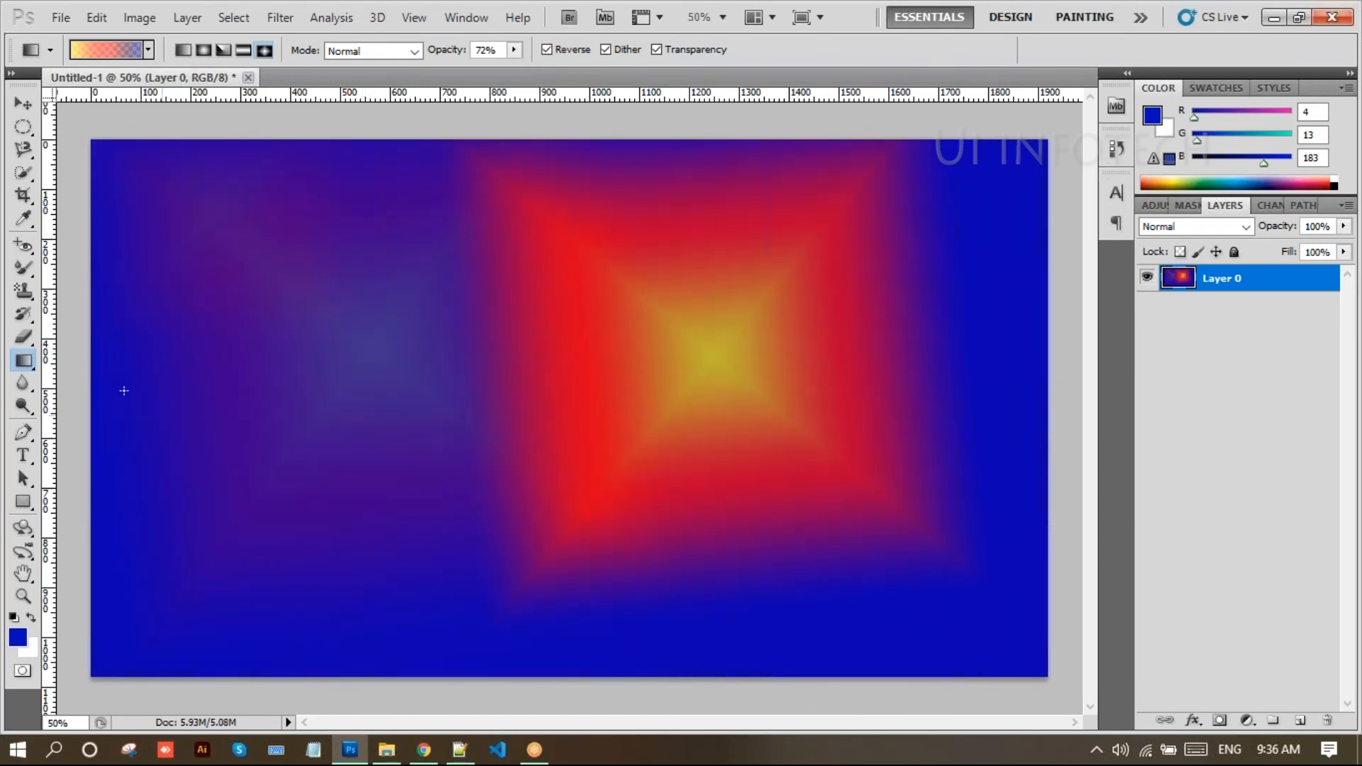
drag(121, 347, 505, 585)
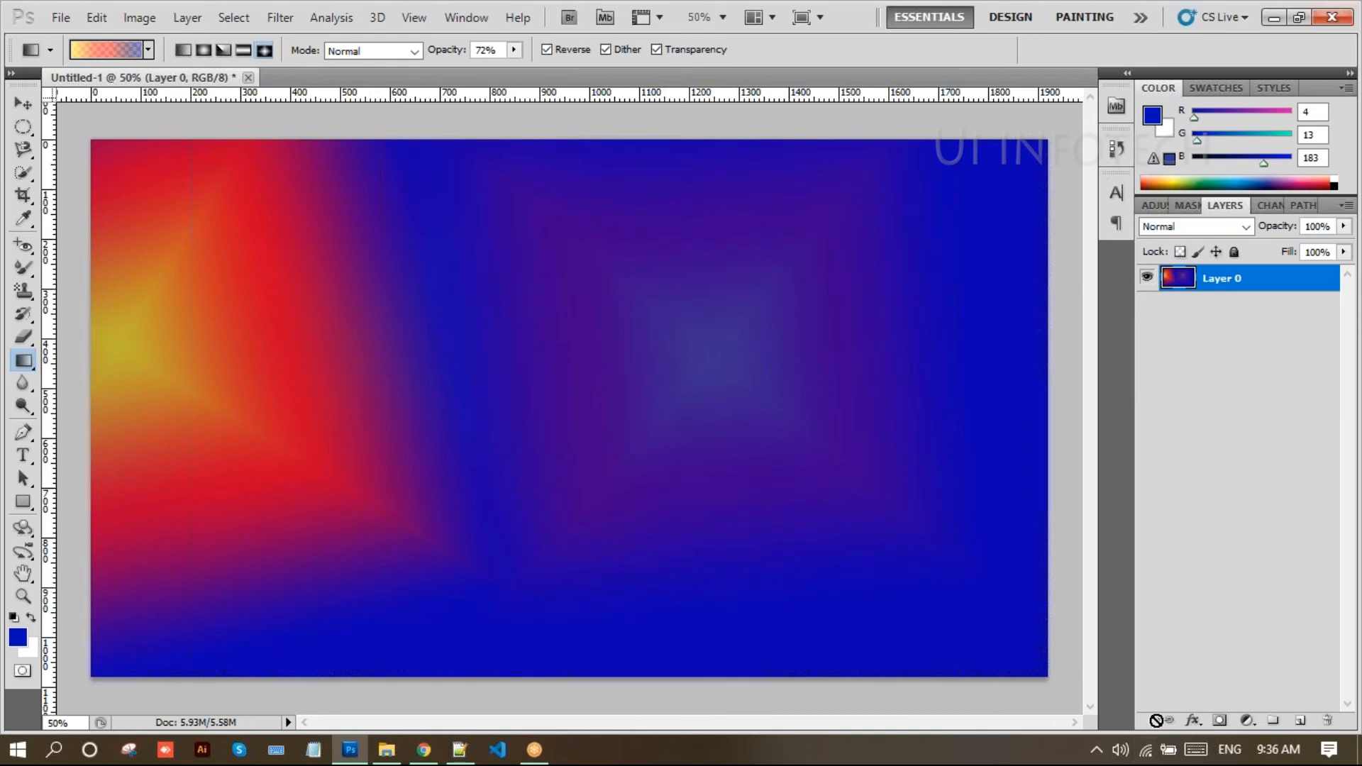
click(1194, 721)
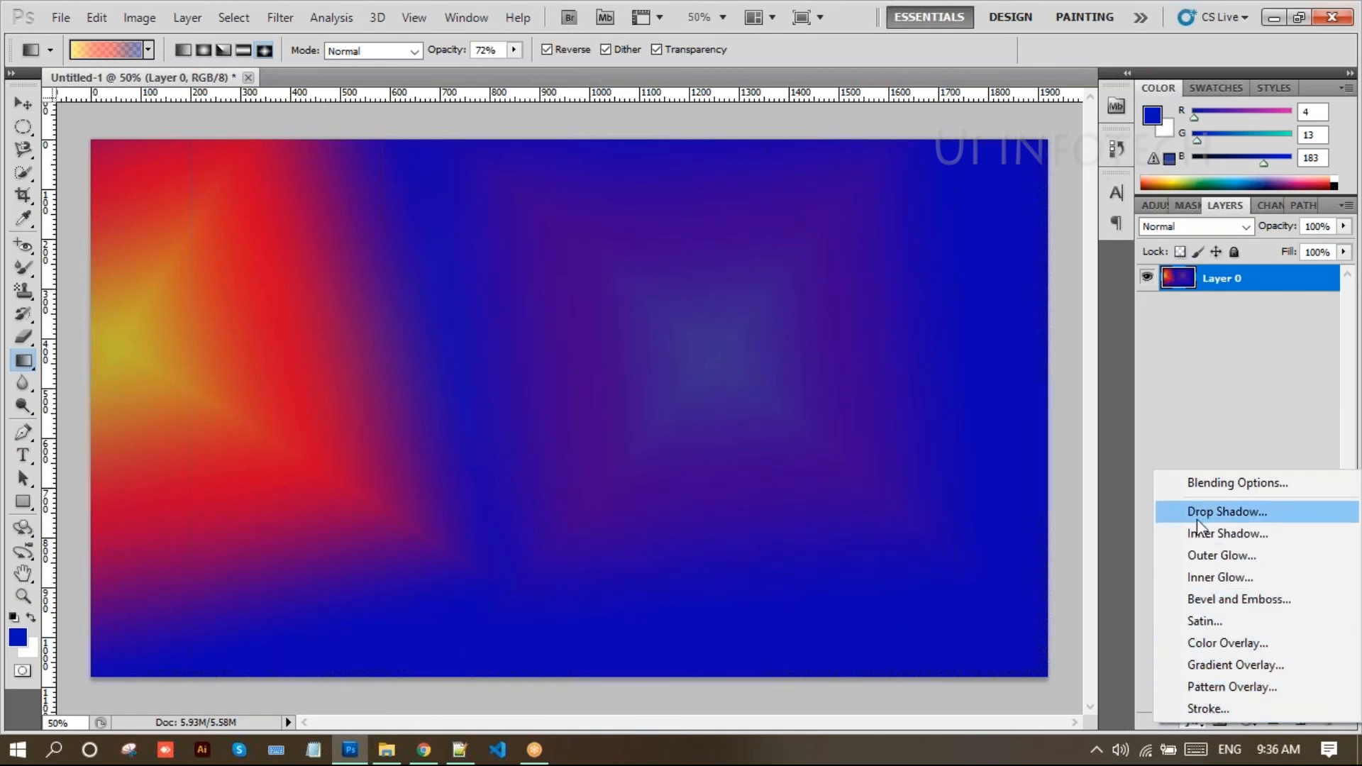
click(1165, 349)
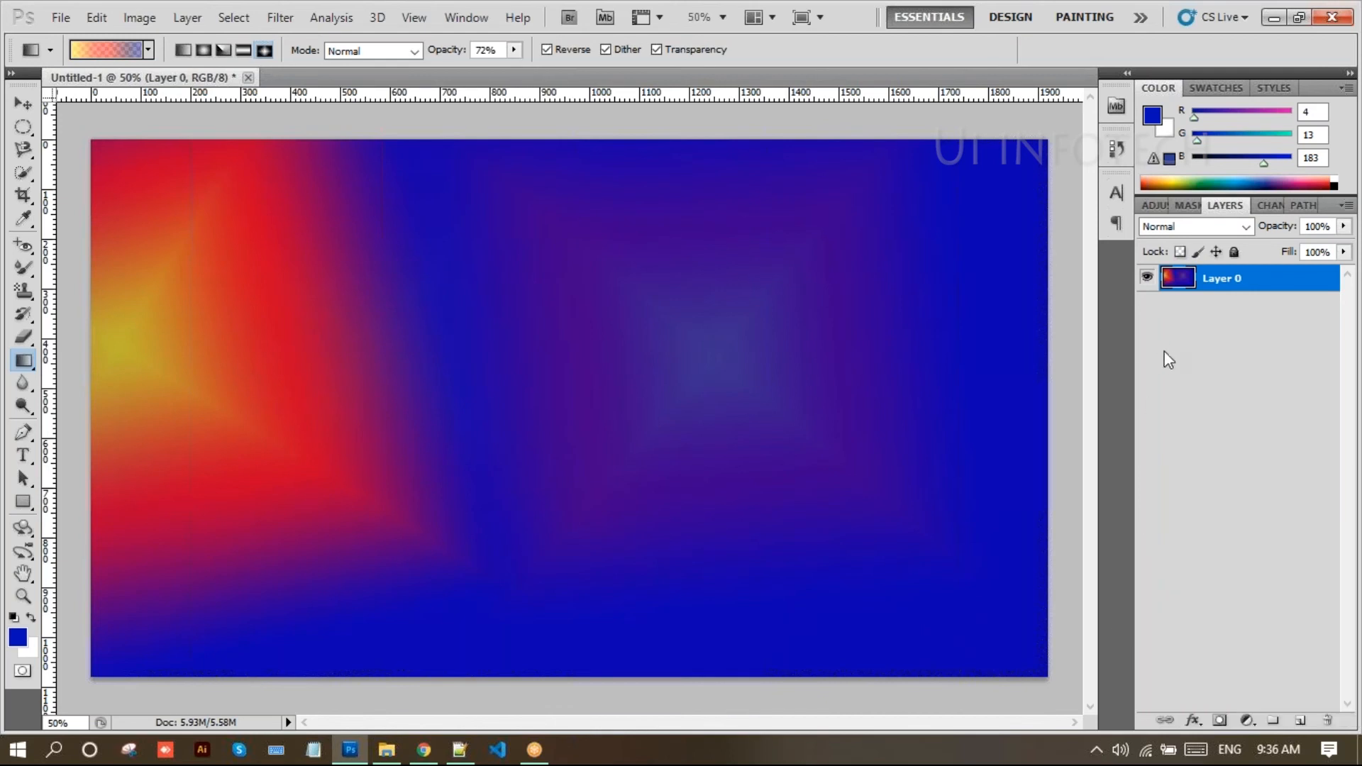
click(27, 361)
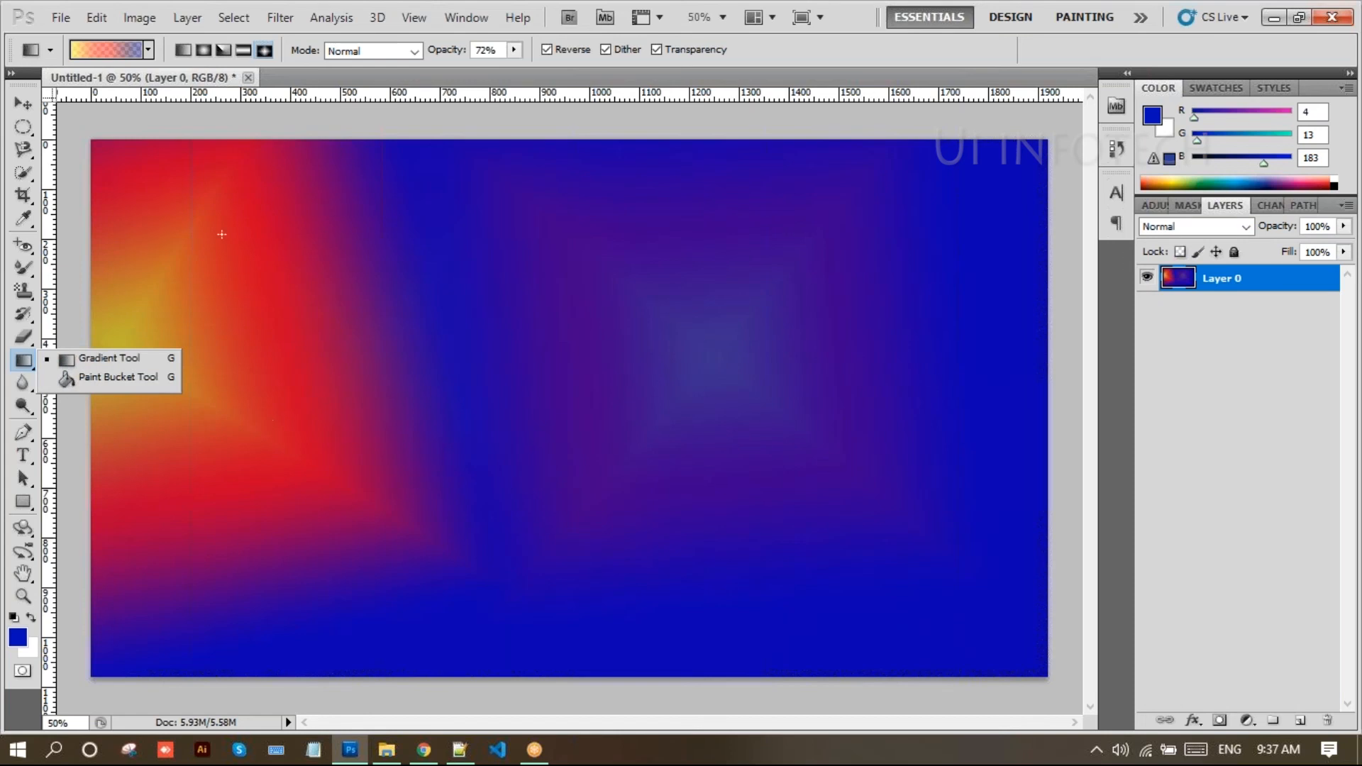
- Close the gradient document without saving it and create a new blank document with the preset settings
click(253, 82)
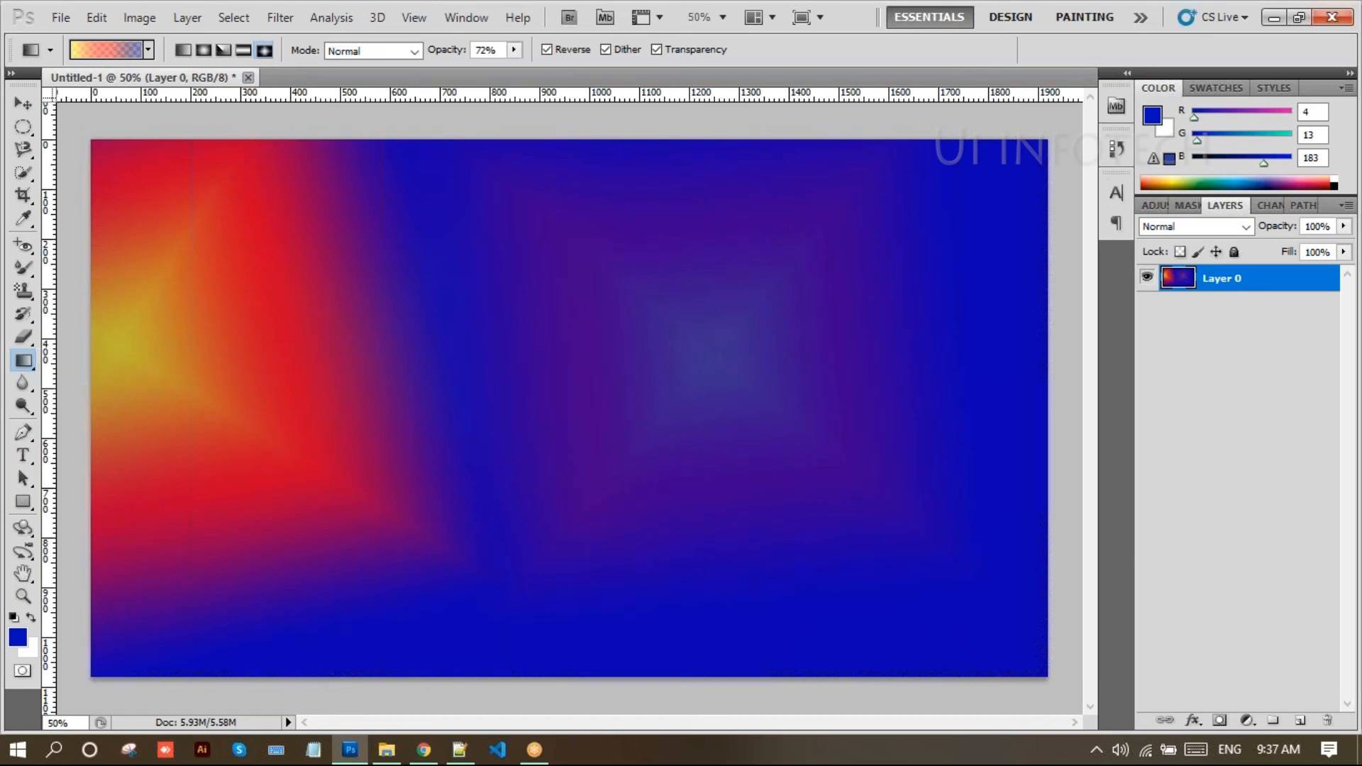
click(725, 296)
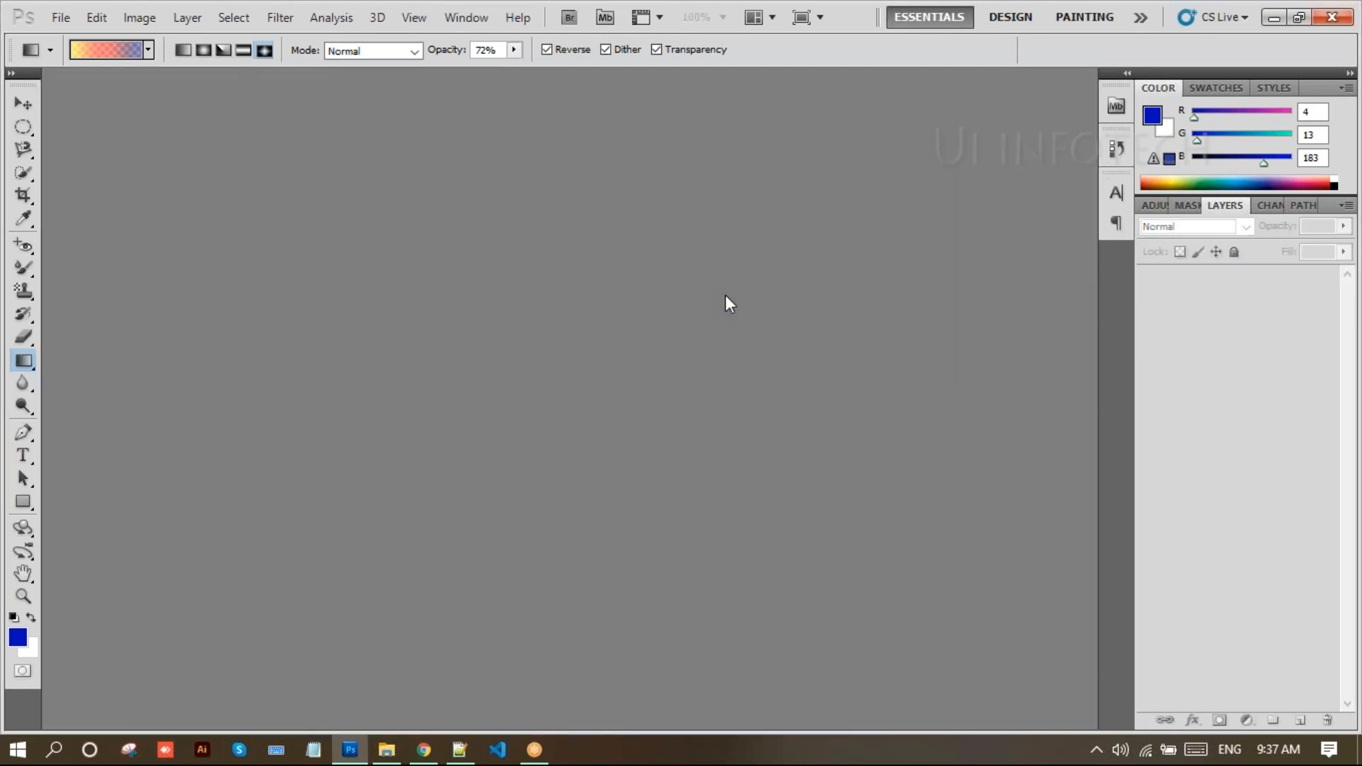
key(ctrl+n)
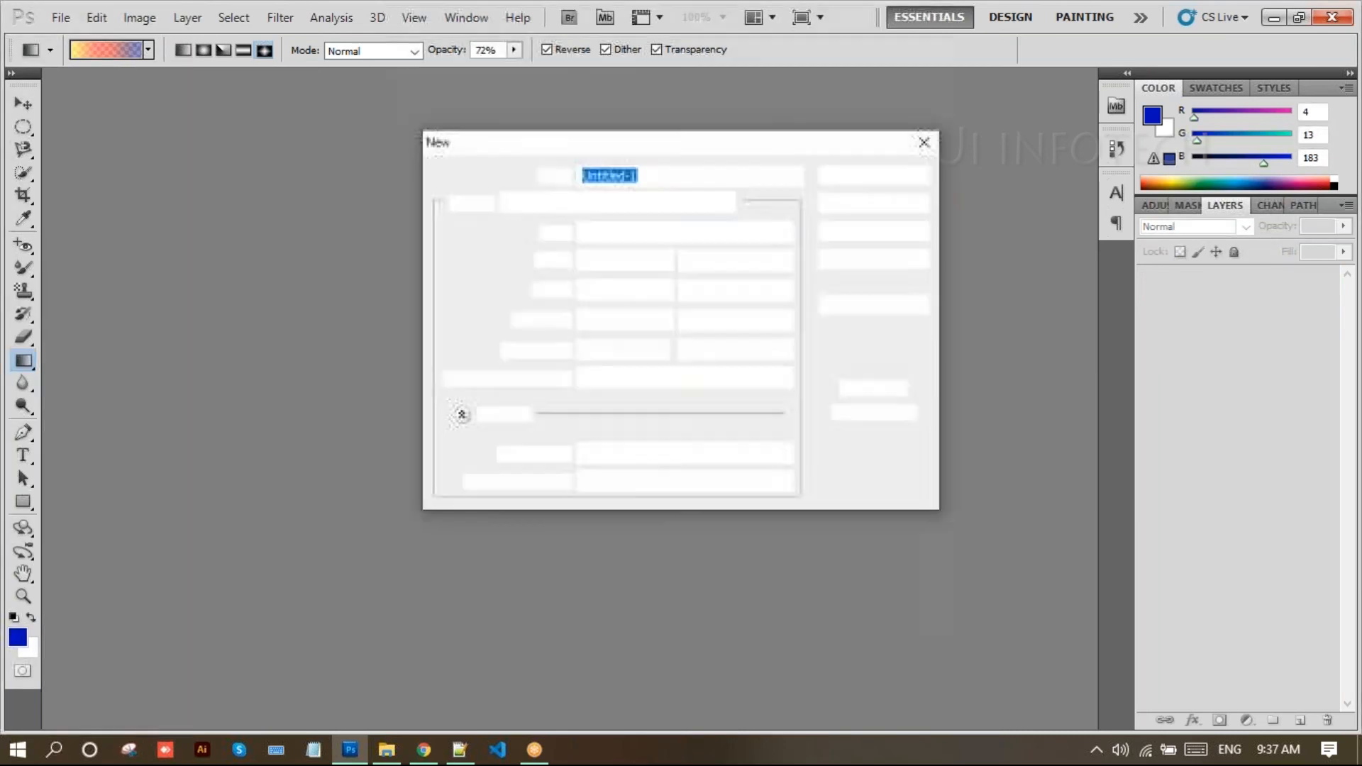
key(Return)
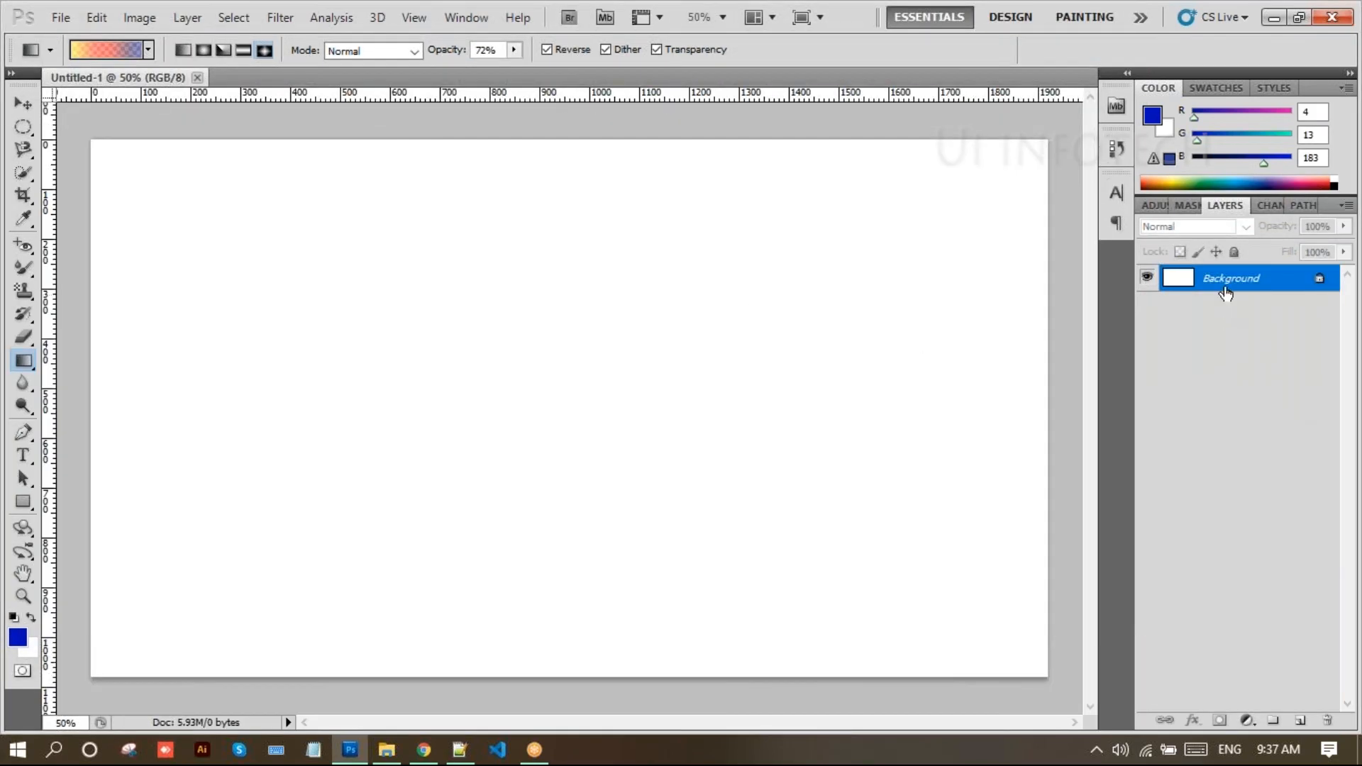
- Convert the locked Background into an editable layer named Layer 0 and raise the gradient opacity to 100%
double_click(1226, 292)
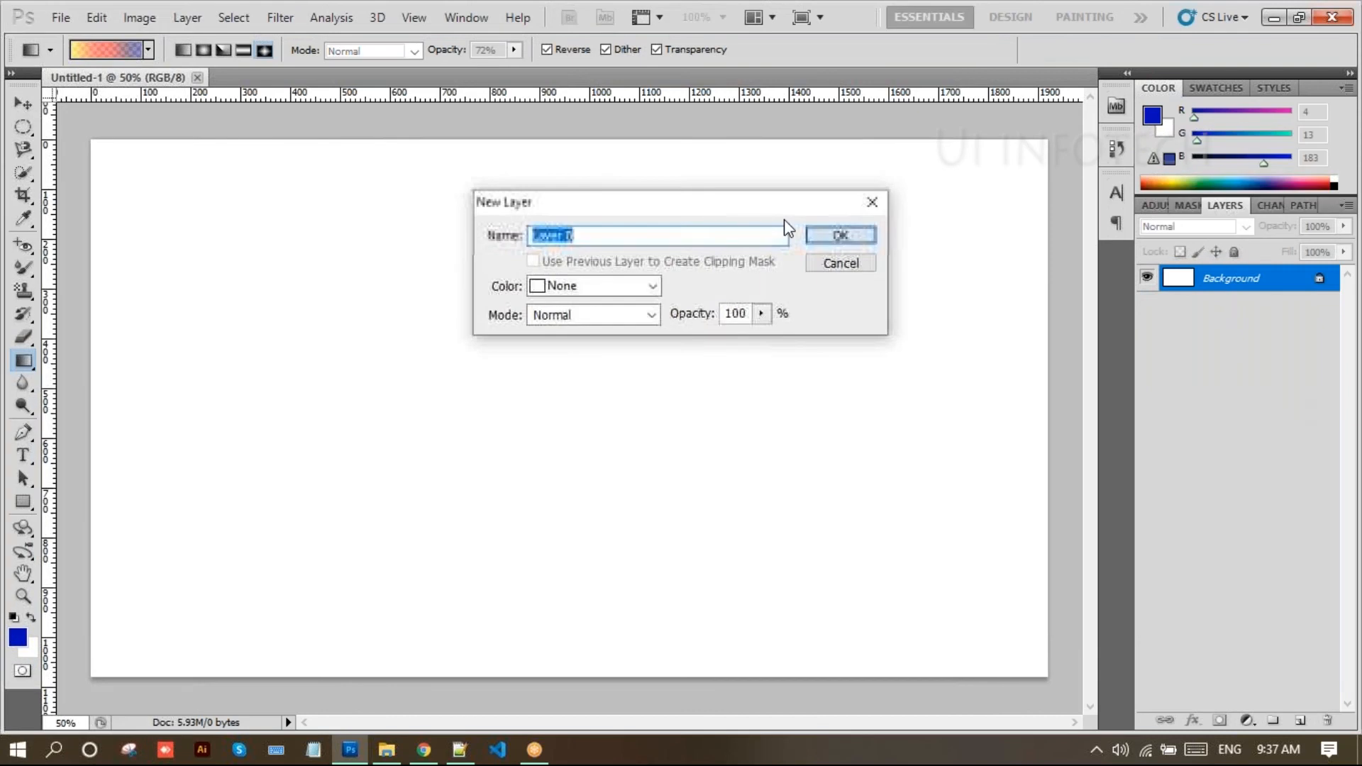
click(840, 235)
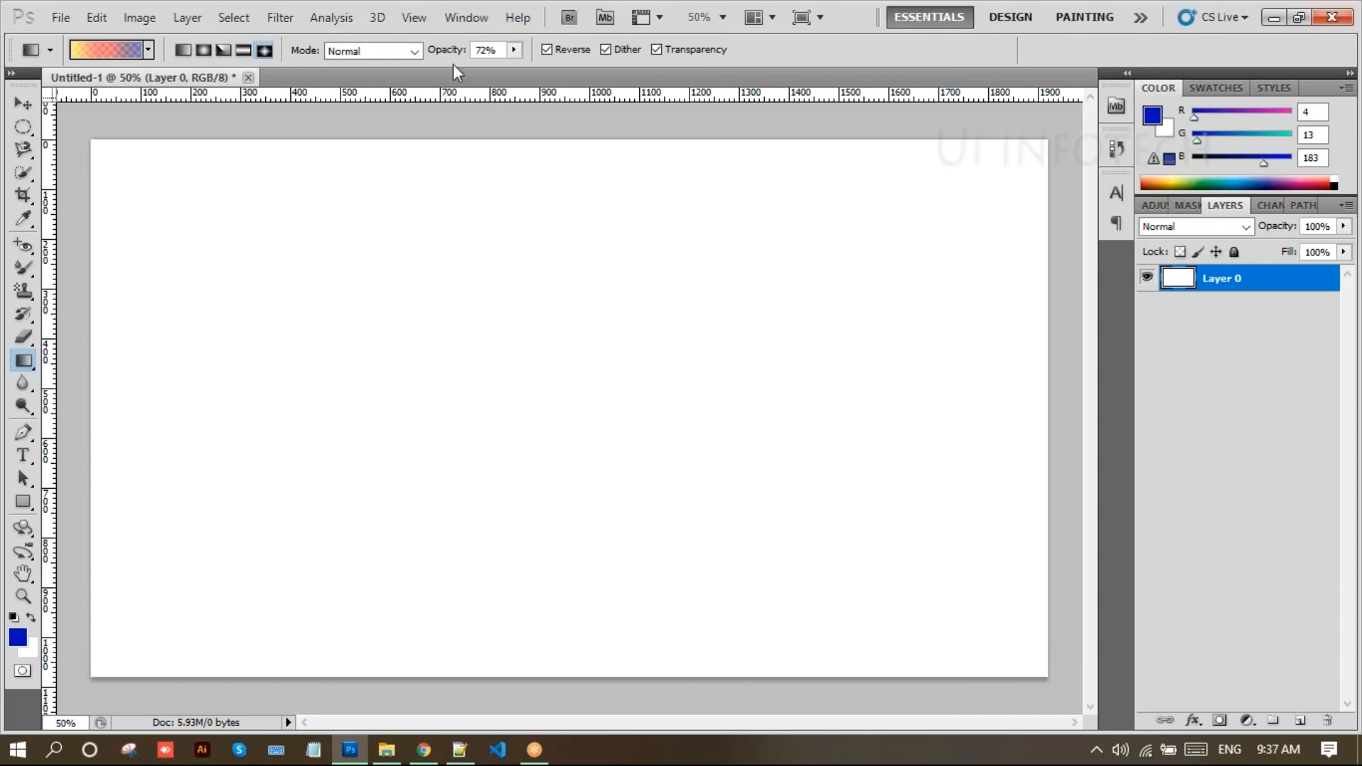
drag(441, 56, 463, 57)
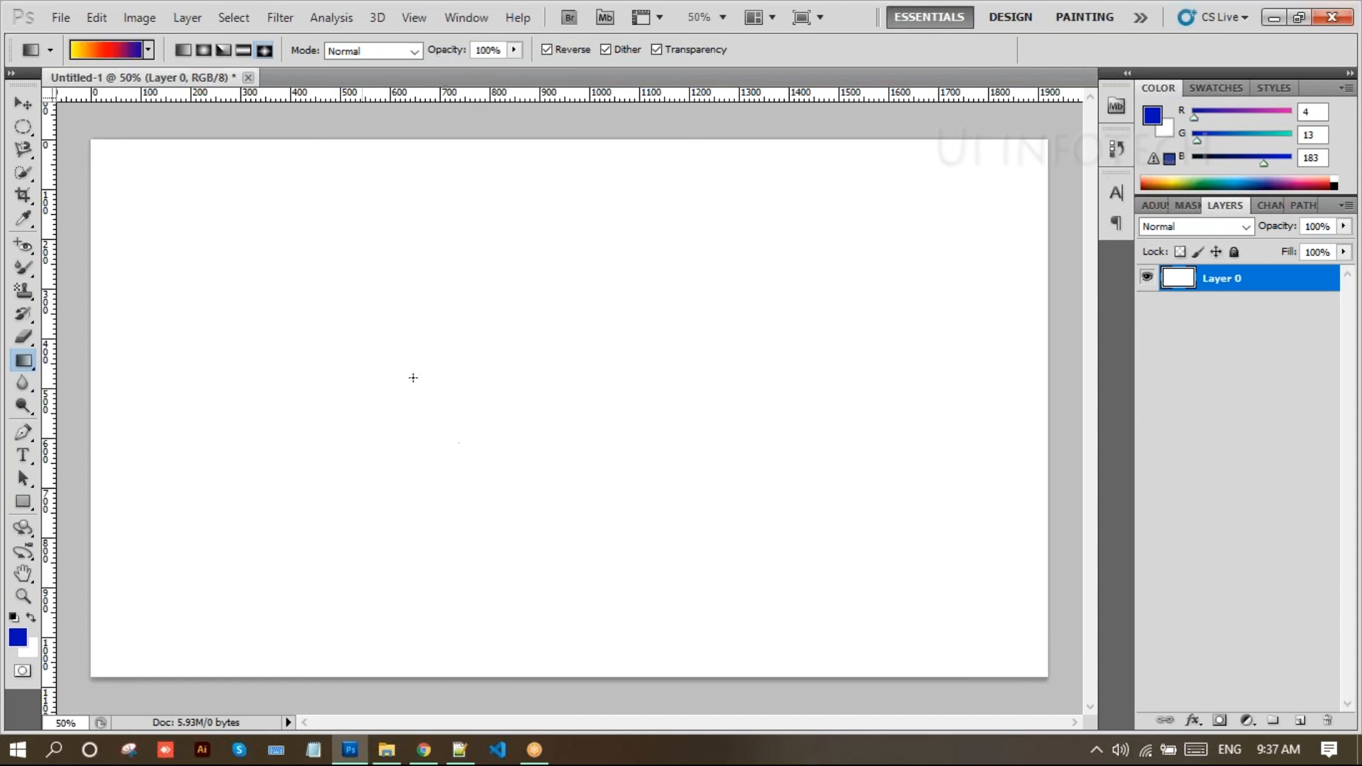
- Select a rectangle about 730 by 615 px in the left half of the canvas and add a new layer for it
click(24, 127)
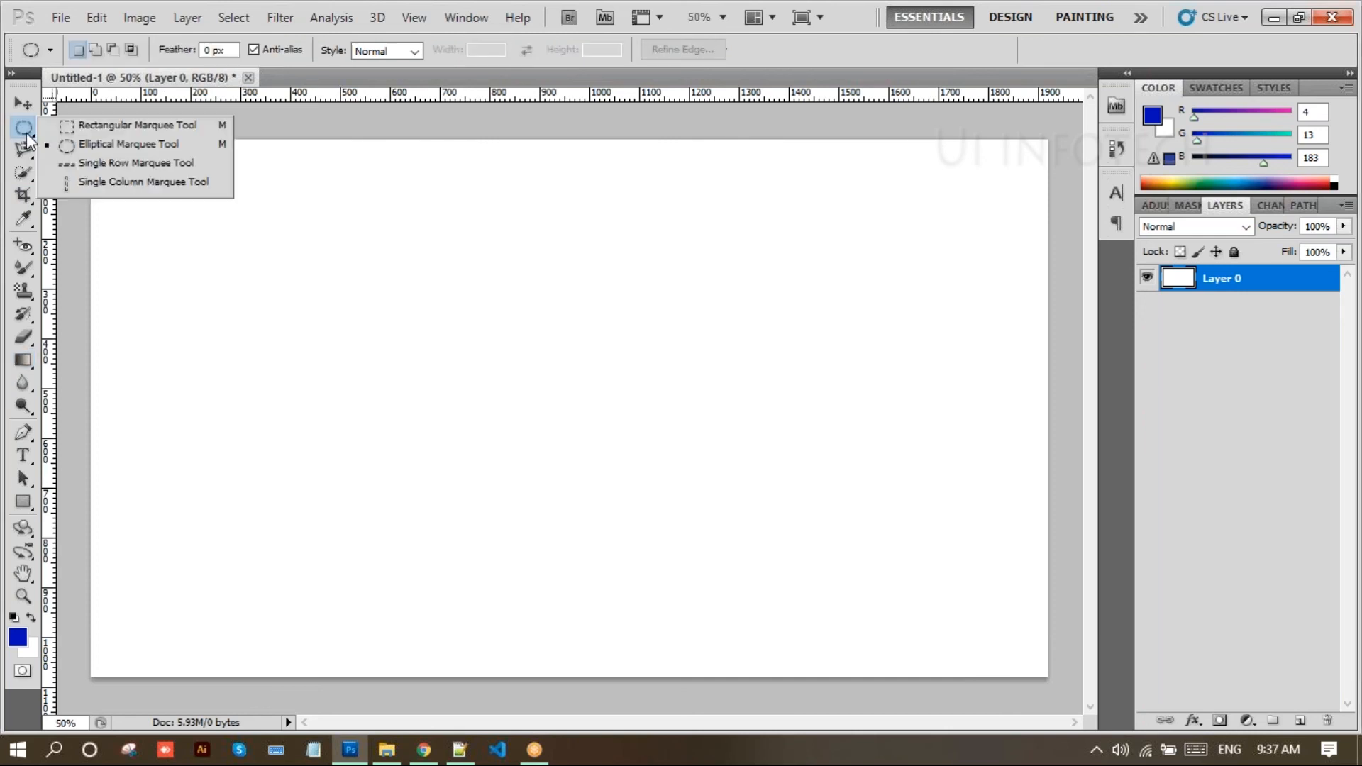
click(91, 125)
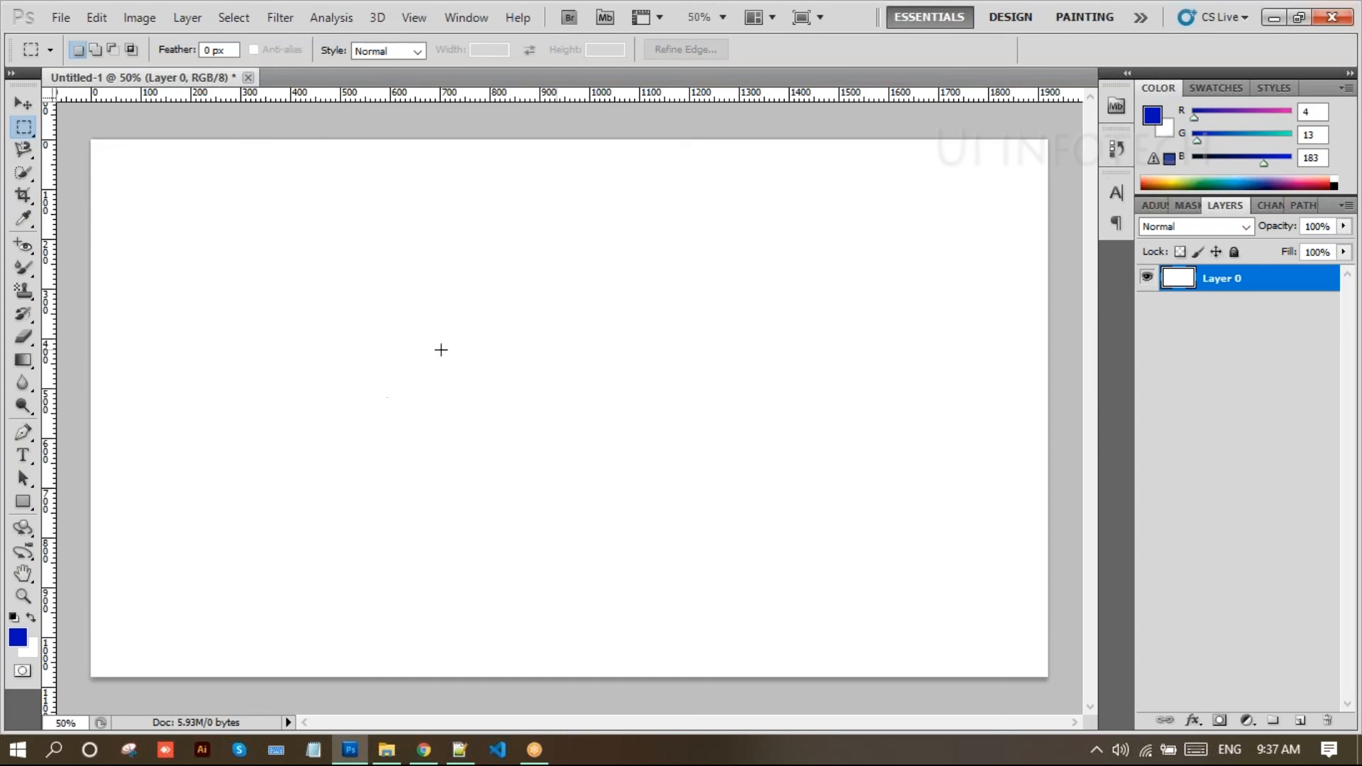
drag(173, 234, 538, 542)
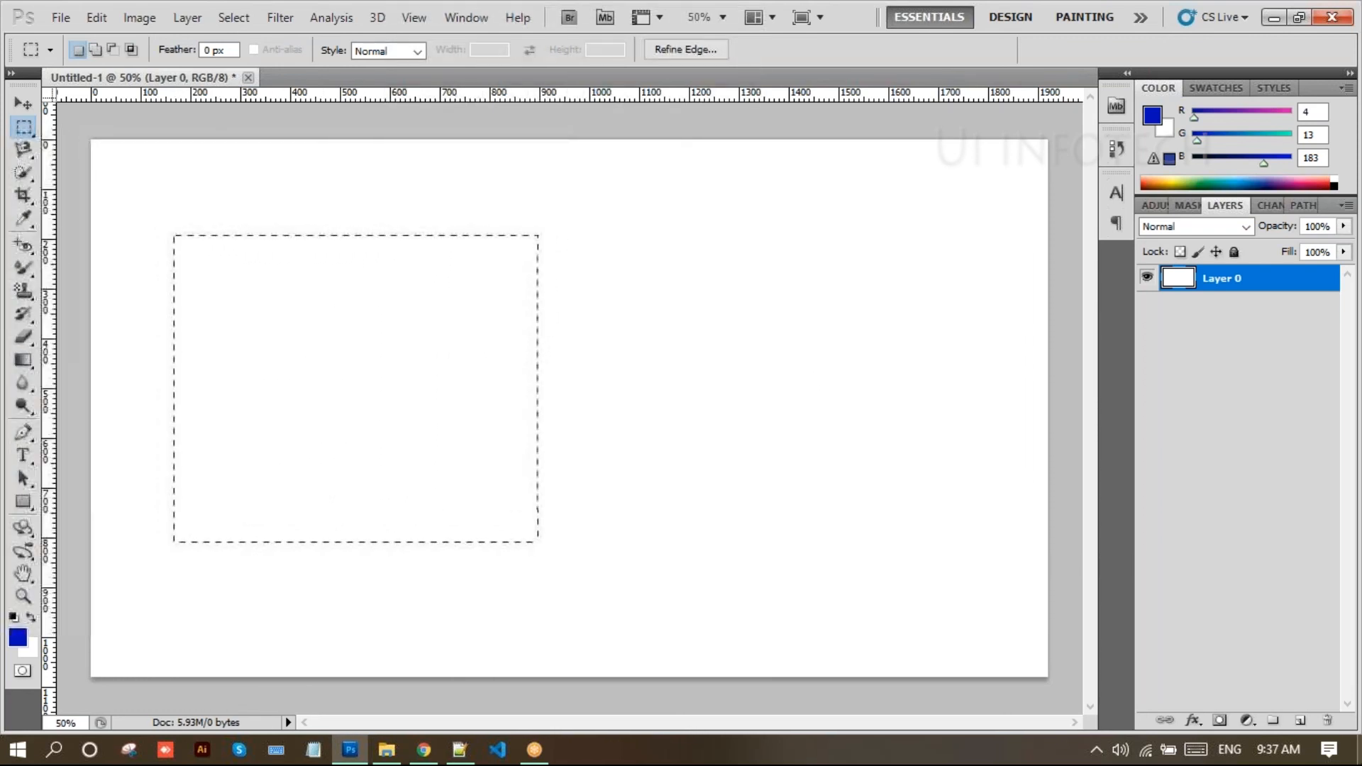
click(1302, 722)
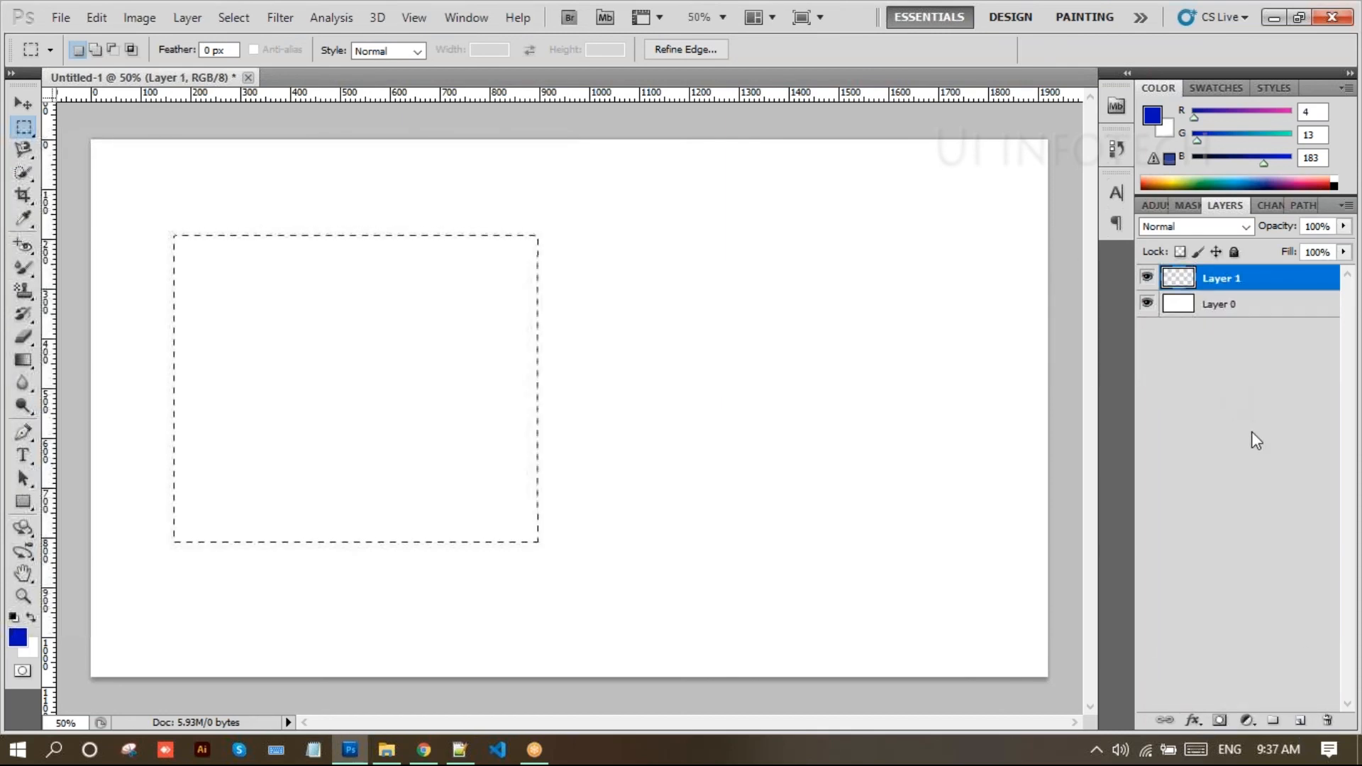
- Fill the rectangular selection on Layer 1 with a Diamond gradient centred near the selection's upper-left corner
click(25, 361)
click(66, 361)
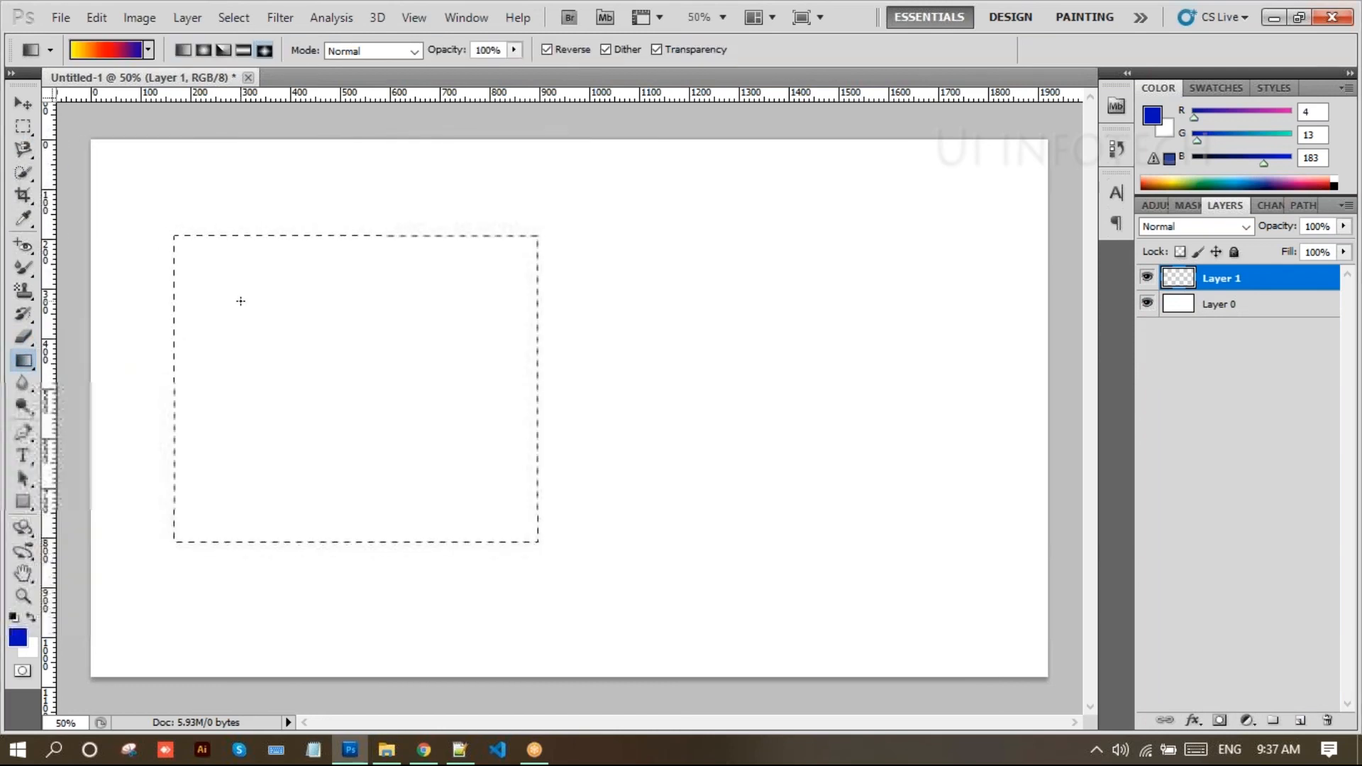
drag(241, 298, 395, 383)
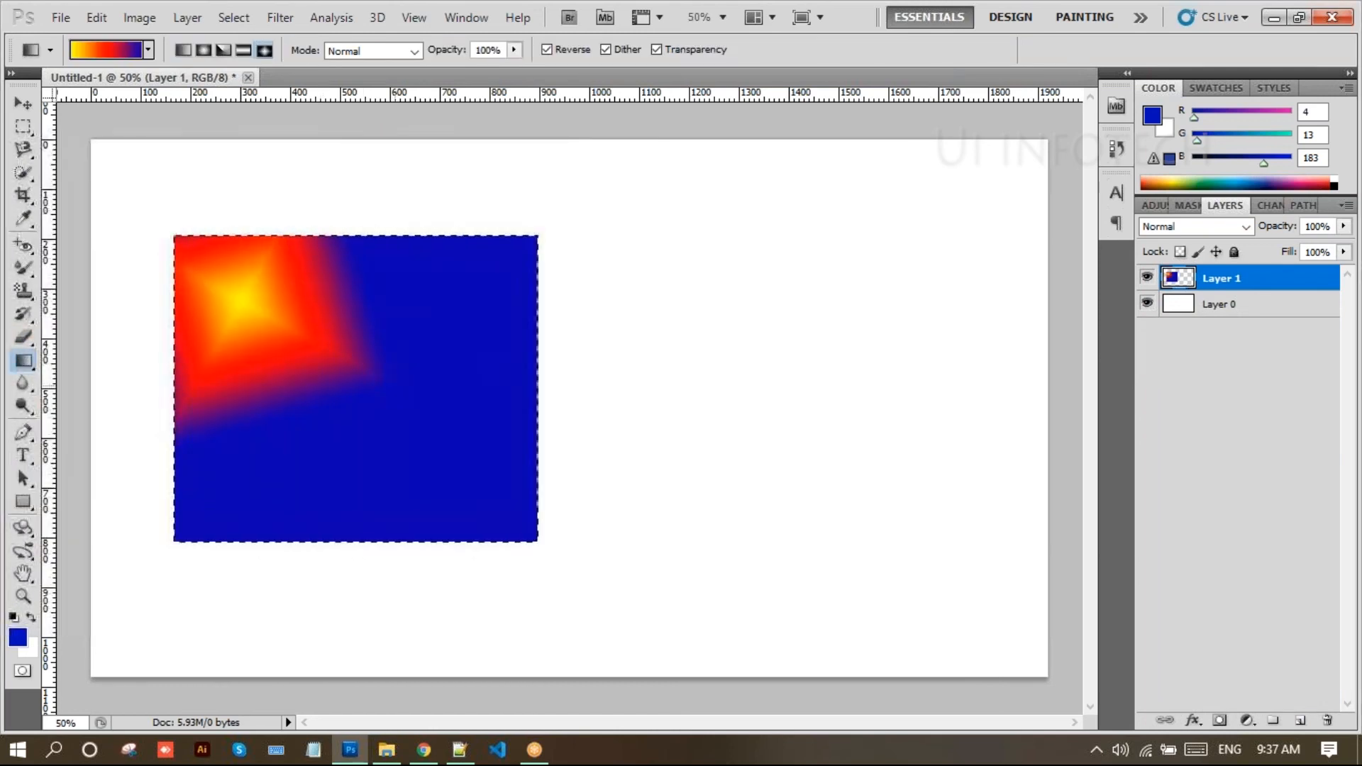
- Refill the rectangle with several diagonal Linear gradients, ending with yellow at the upper left and blue at the lower-right corner, and deselect
click(184, 49)
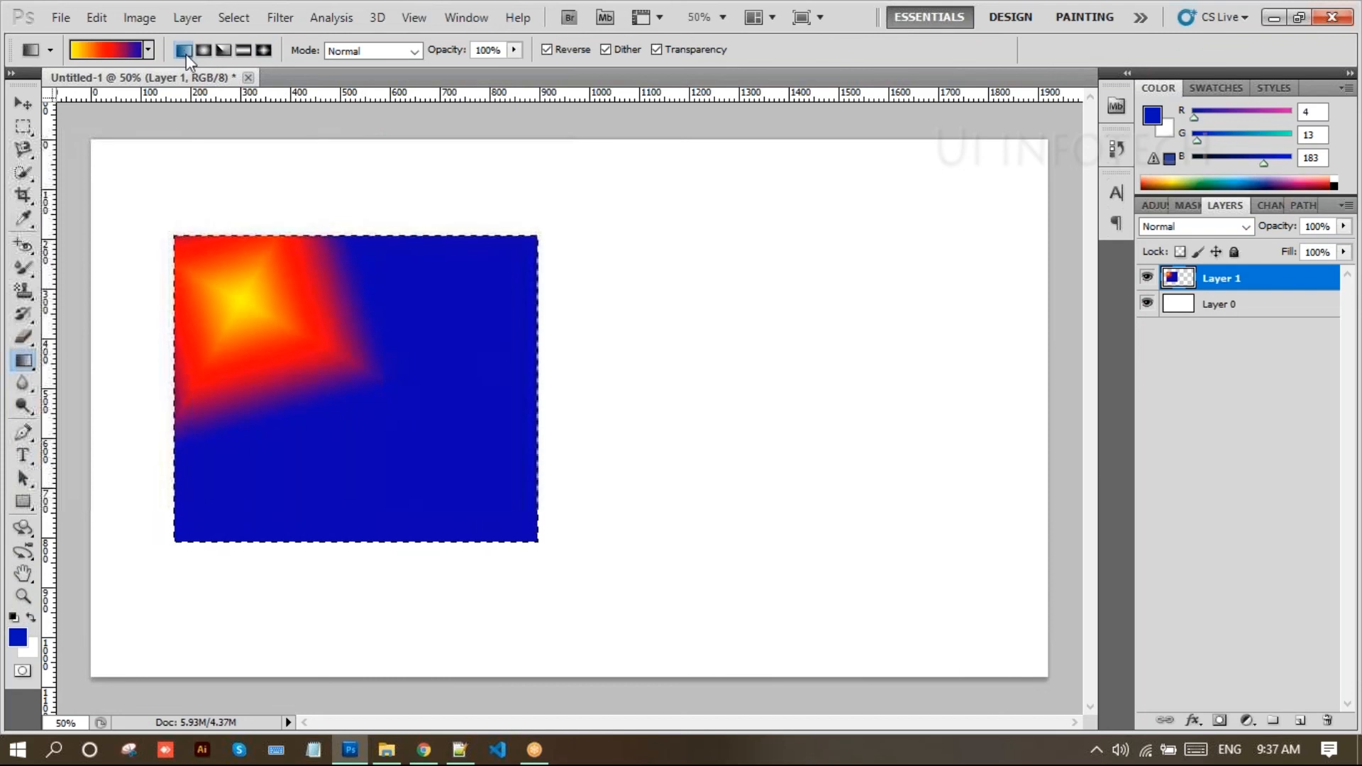
drag(253, 369, 328, 446)
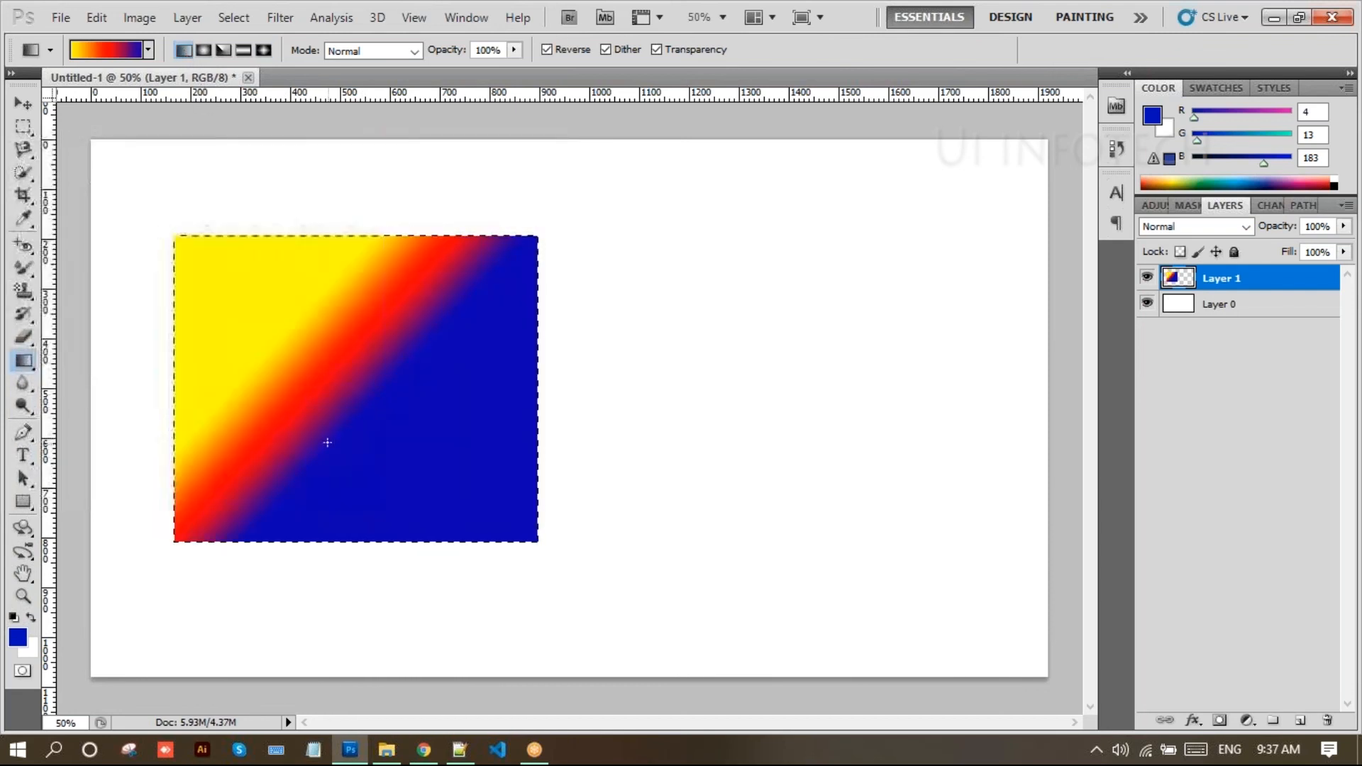
drag(319, 307, 547, 536)
drag(244, 316, 323, 422)
drag(298, 366, 454, 591)
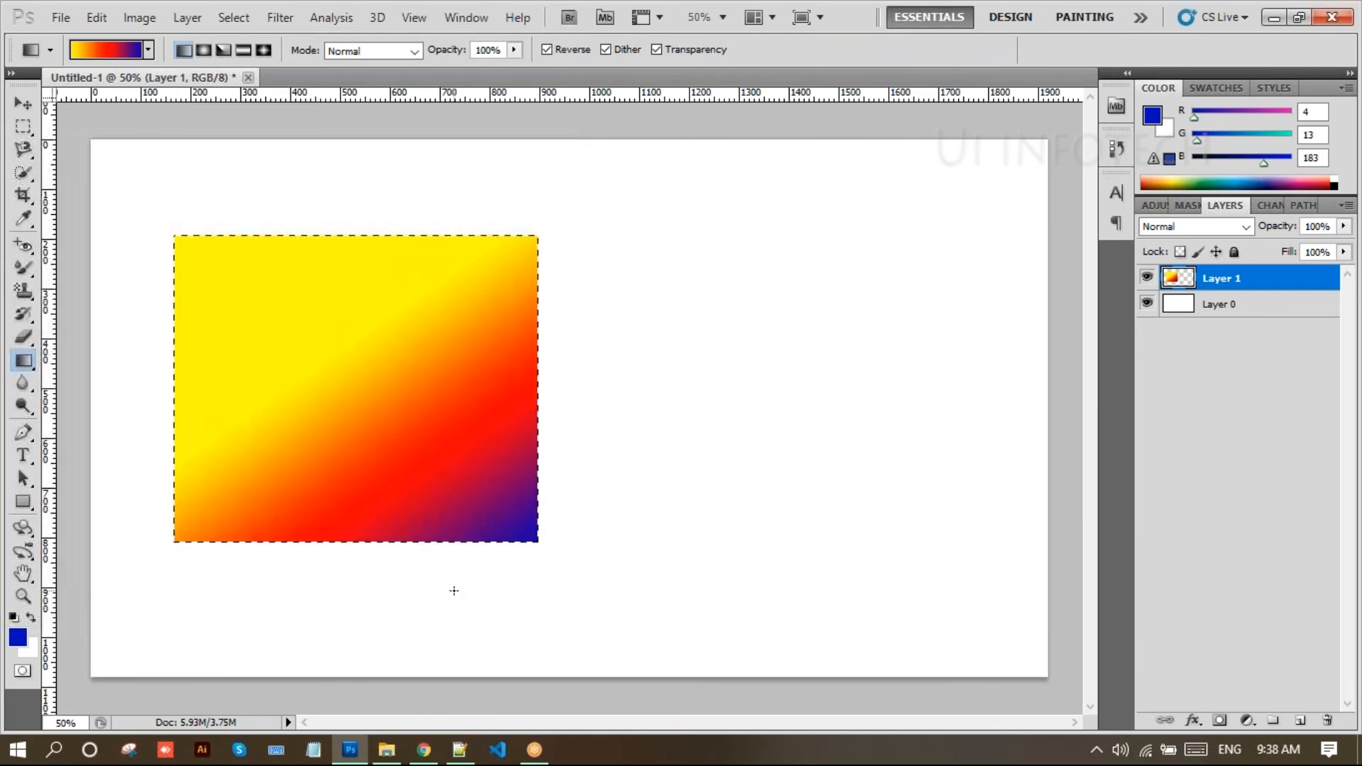
key(ctrl+d)
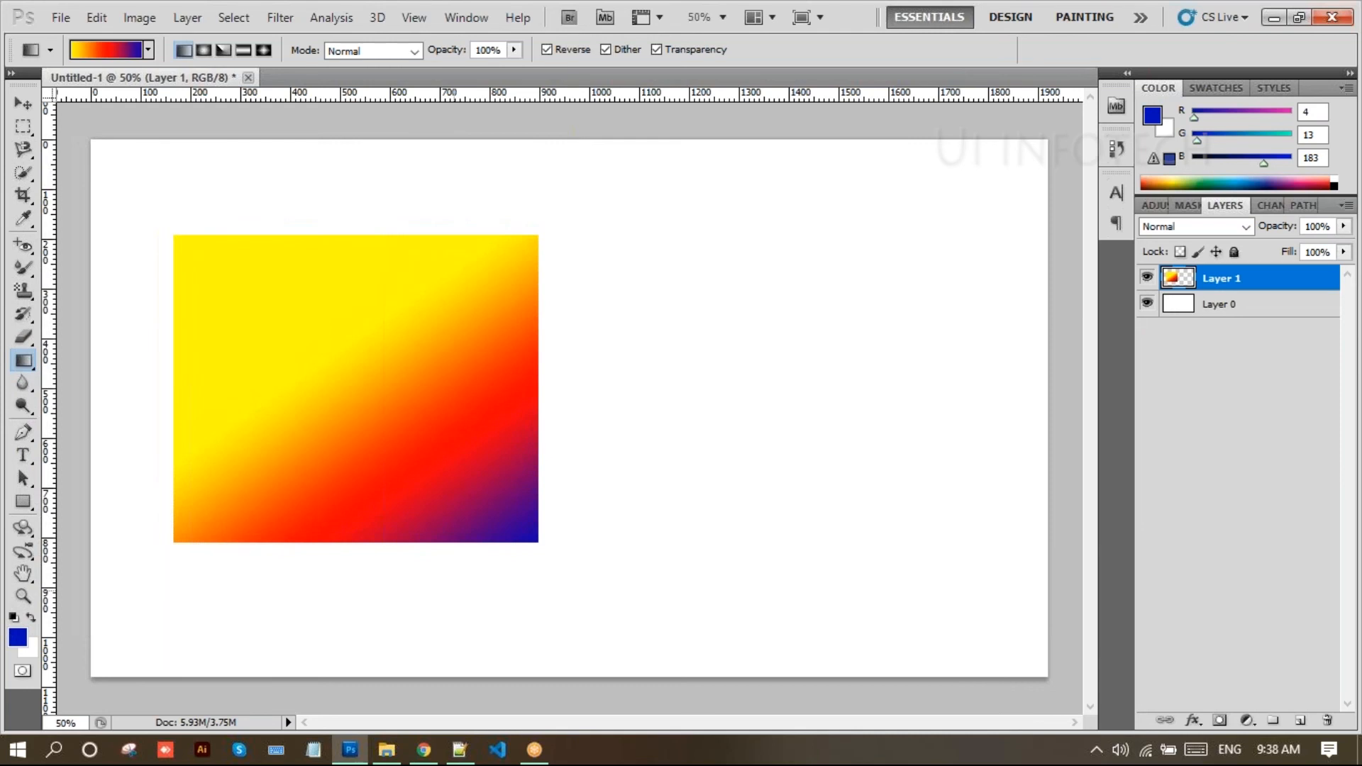
- Add a new layer above Layer 1 and draw a circular selection about 570 px in diameter in the canvas's right half
click(1300, 720)
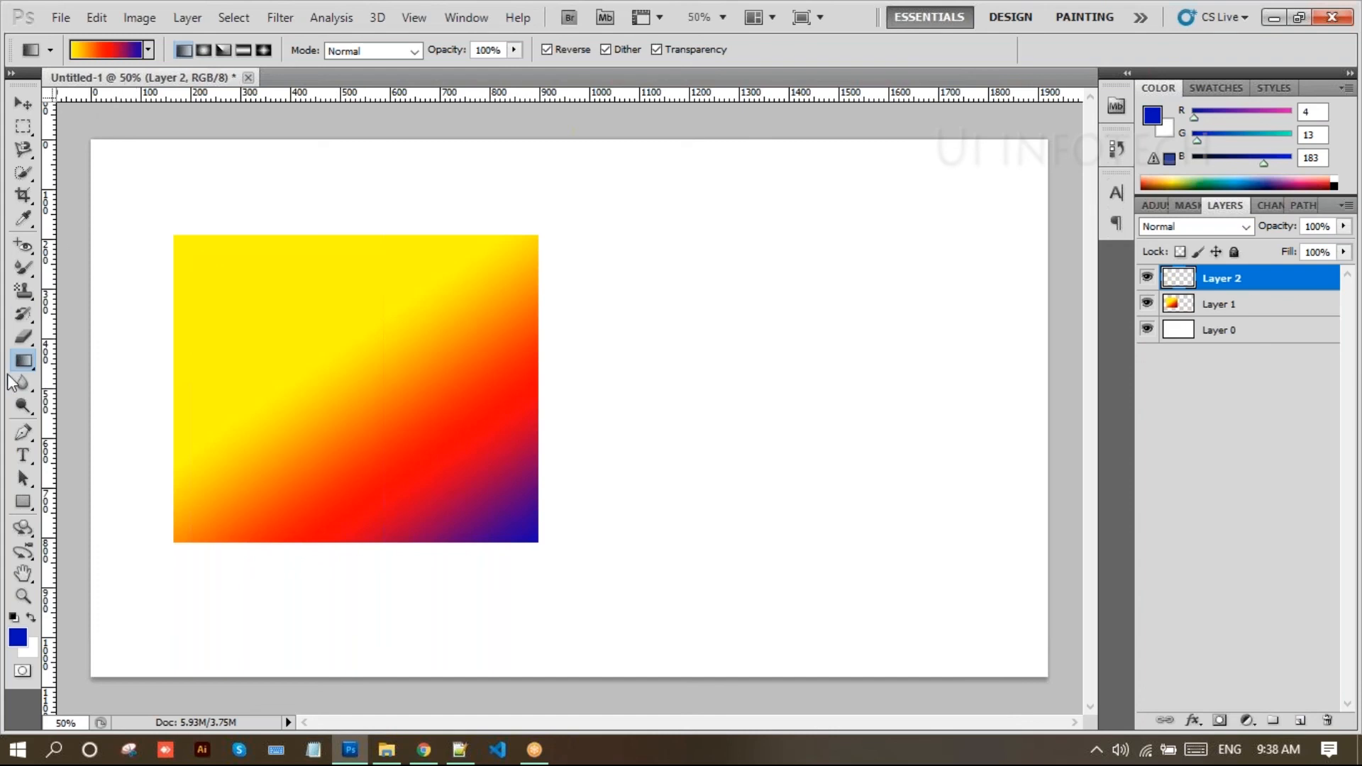
click(28, 123)
right_click(28, 121)
click(70, 146)
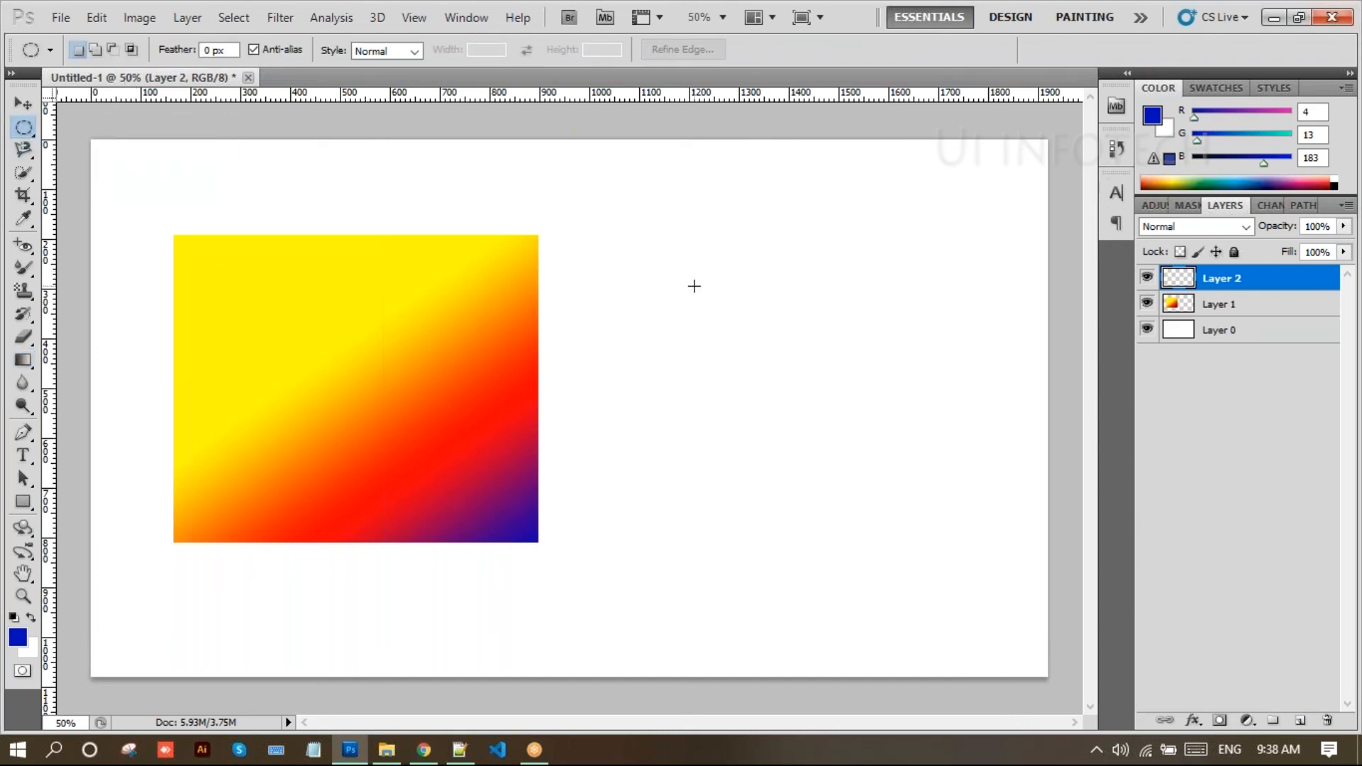
drag(702, 305, 973, 650)
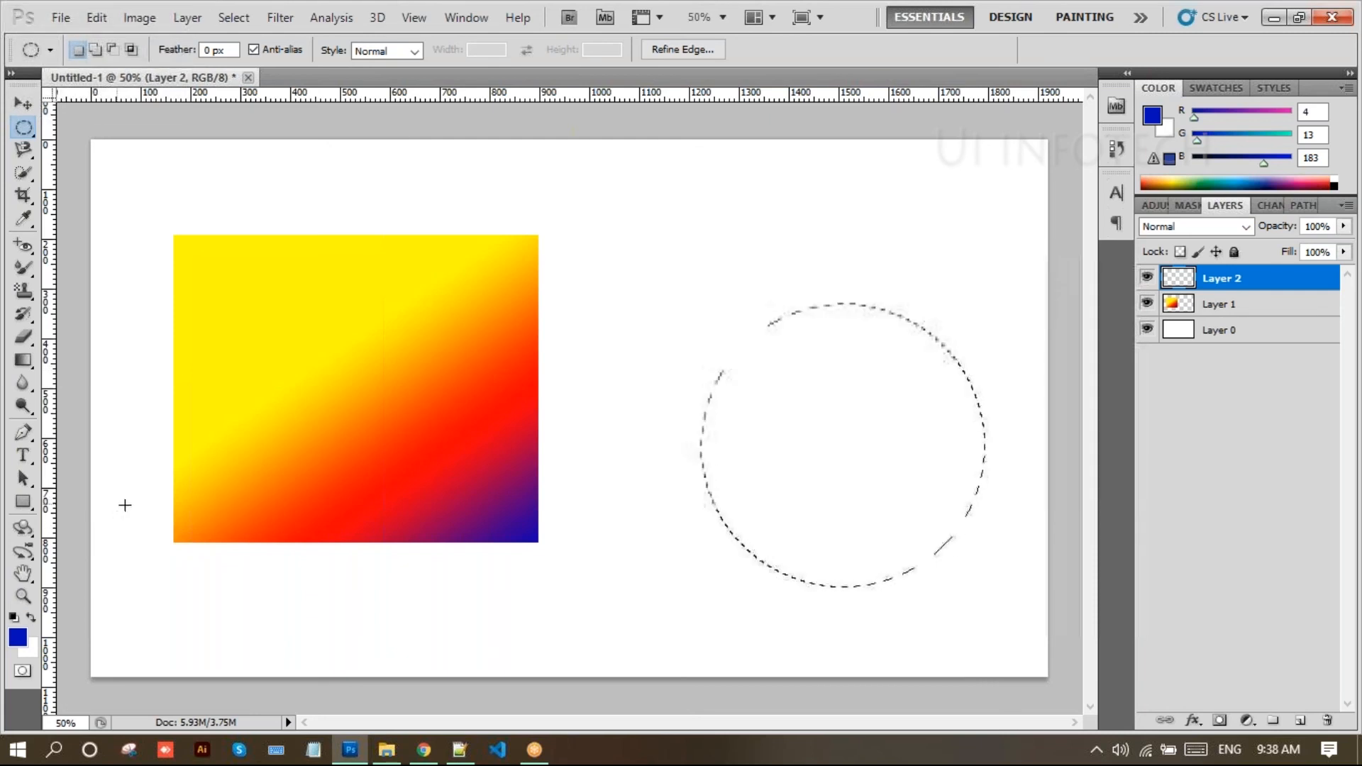
- Set the foreground colour to green (R 0, G 189, B 36) and sample the rectangle's yellow as the background colour
click(18, 638)
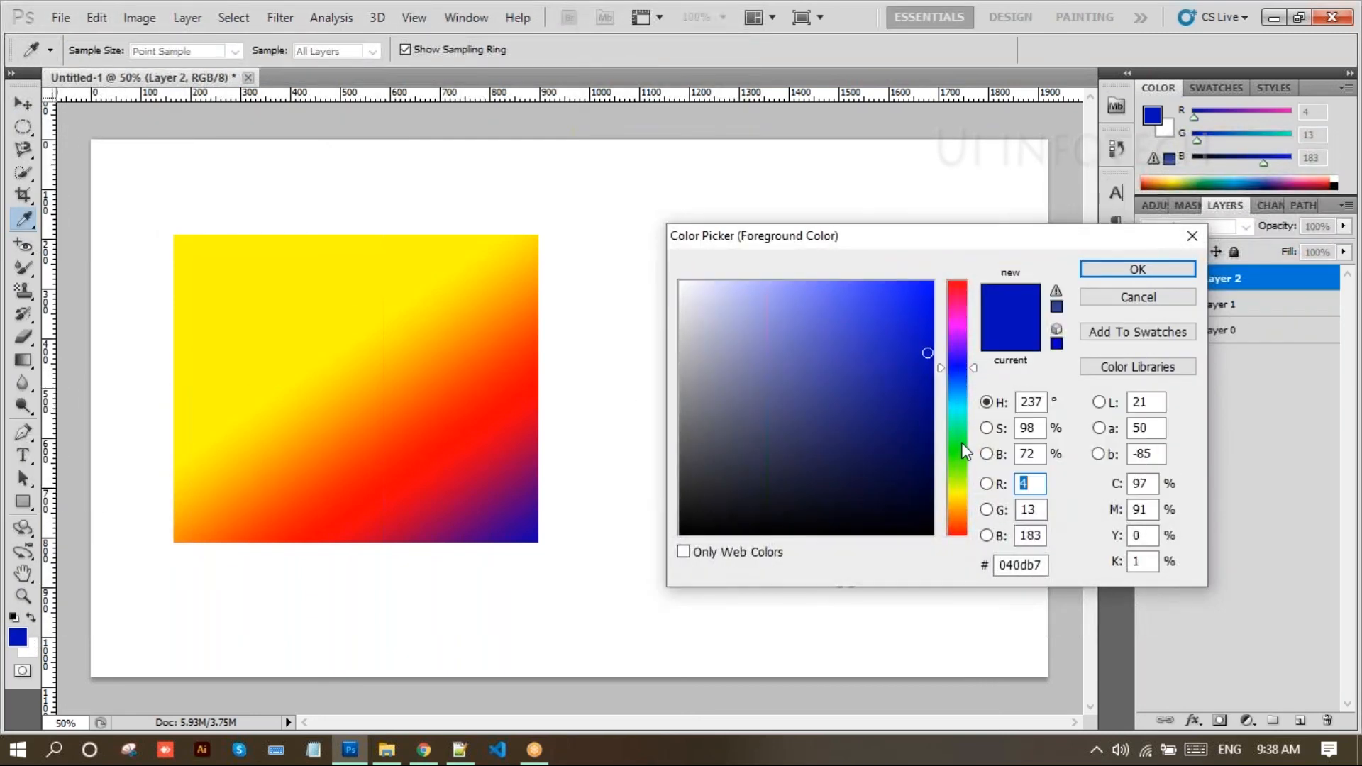
click(959, 442)
text(0)
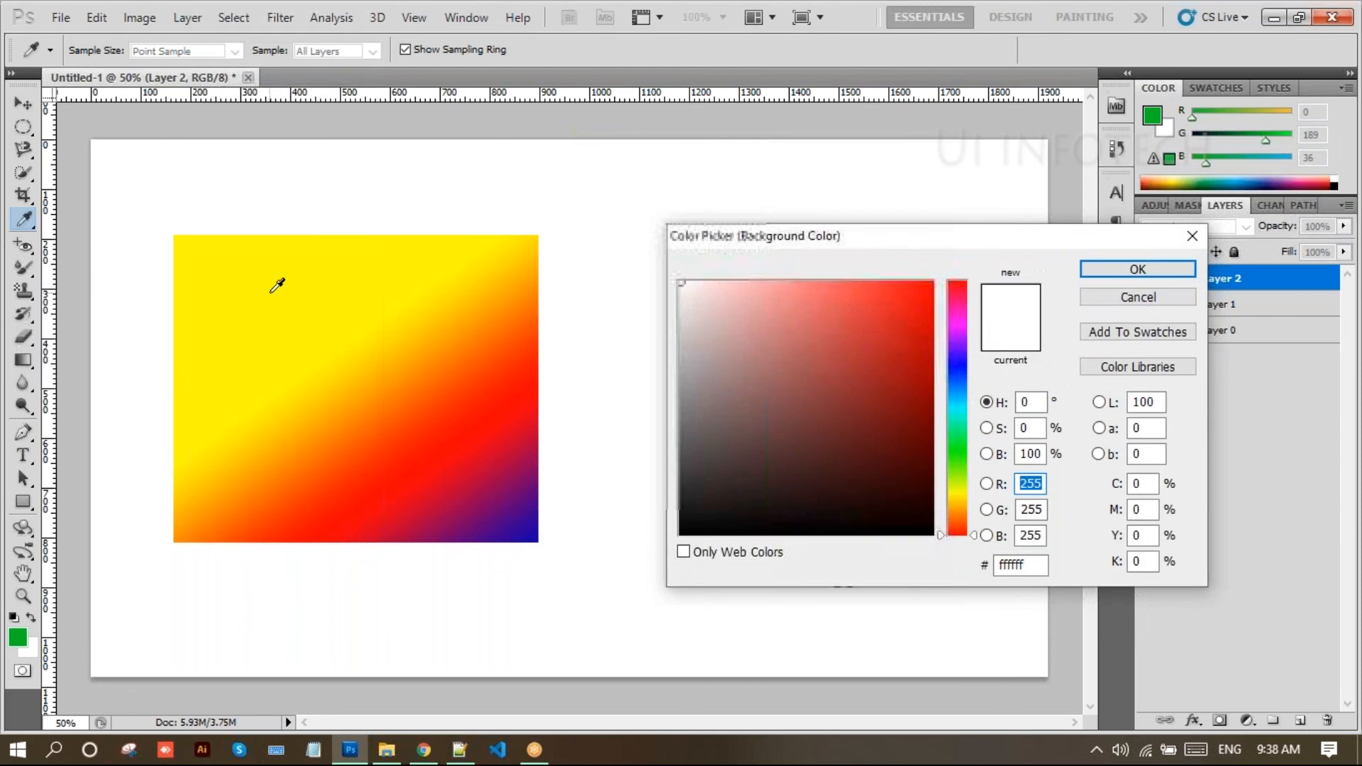
click(277, 282)
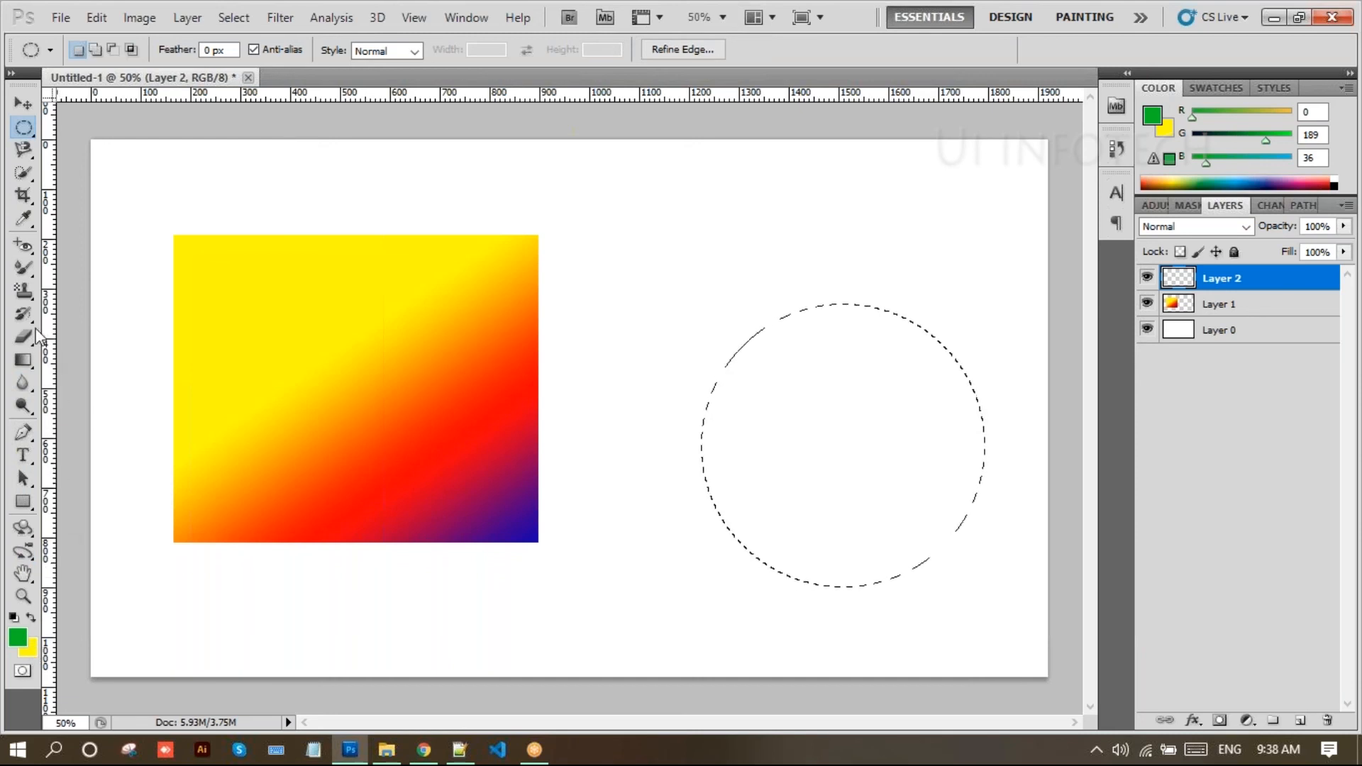
- Fill the circle with a diagonal Linear gradient using the foreground-to-background preset, yellow at the upper left to green, and deselect
click(25, 361)
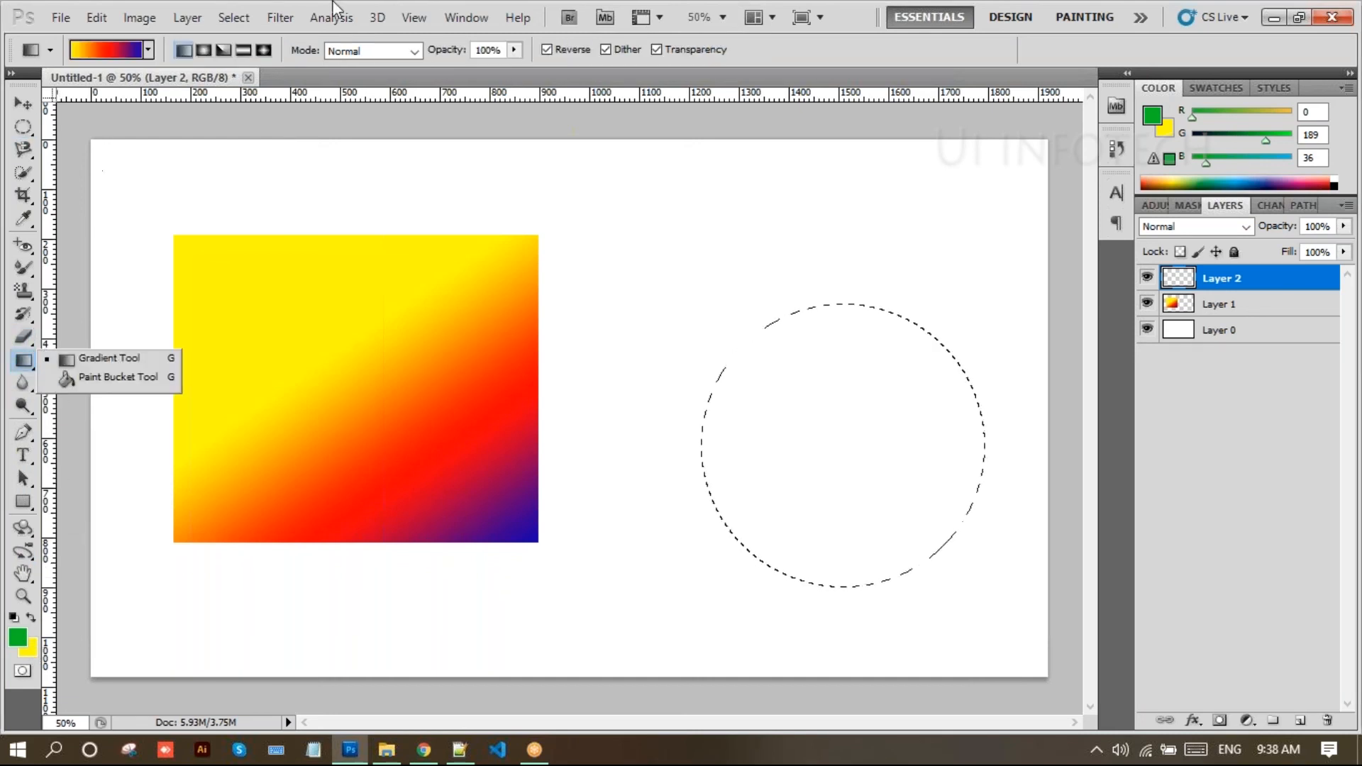
click(147, 50)
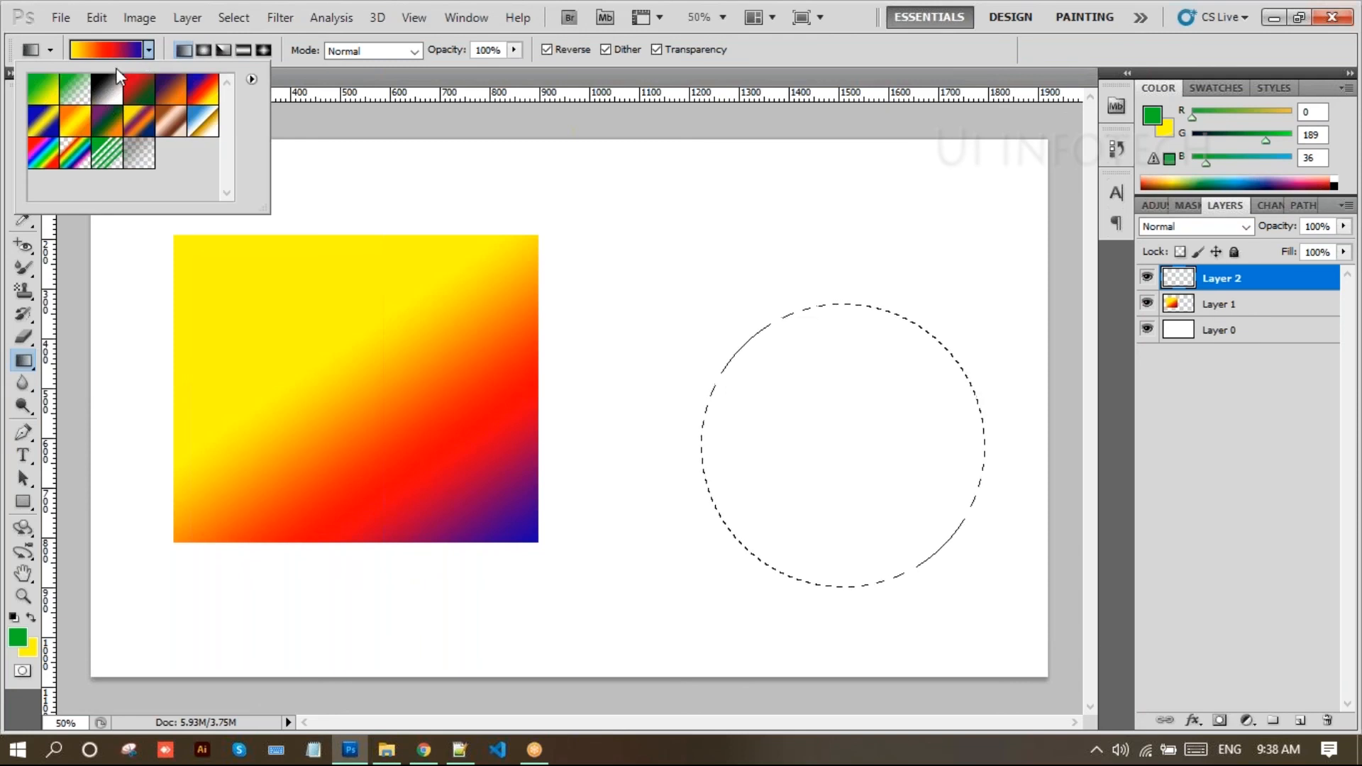
click(36, 96)
click(828, 429)
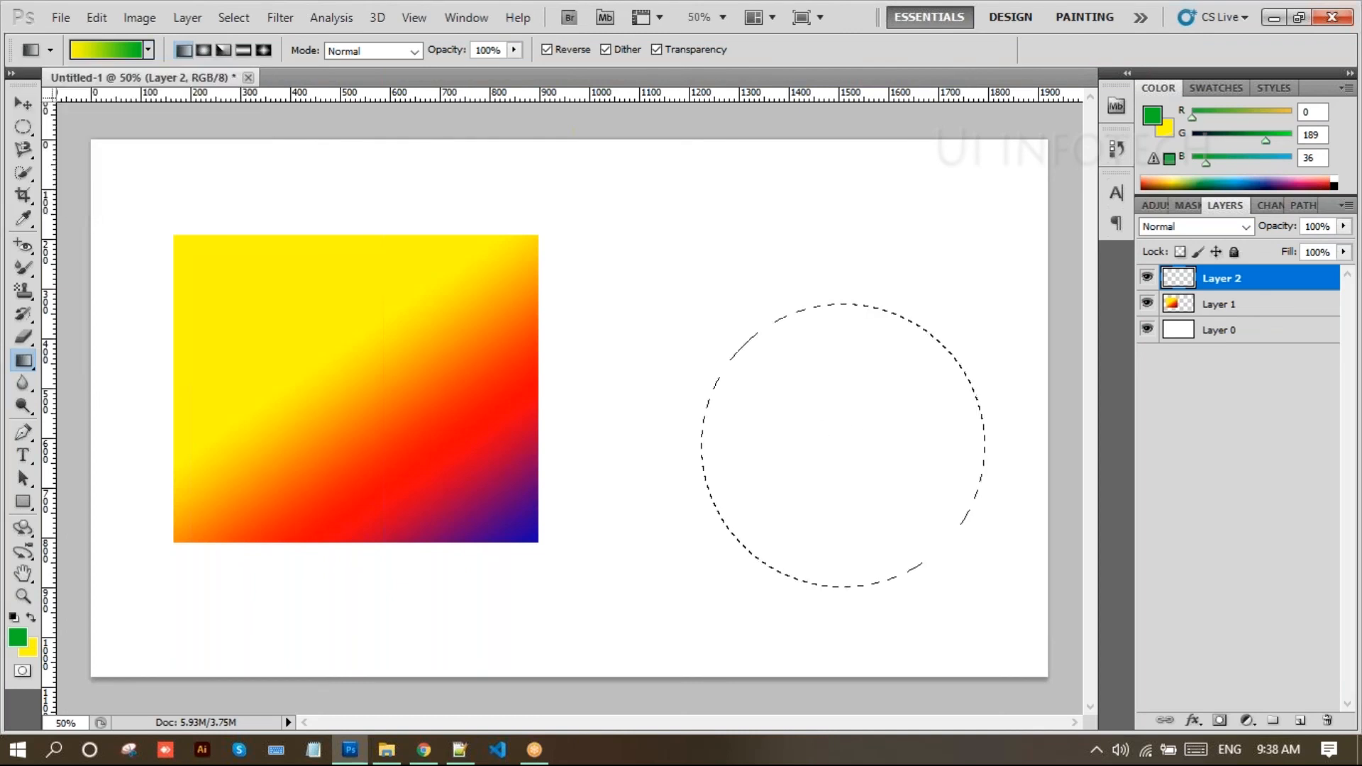
drag(855, 454, 931, 519)
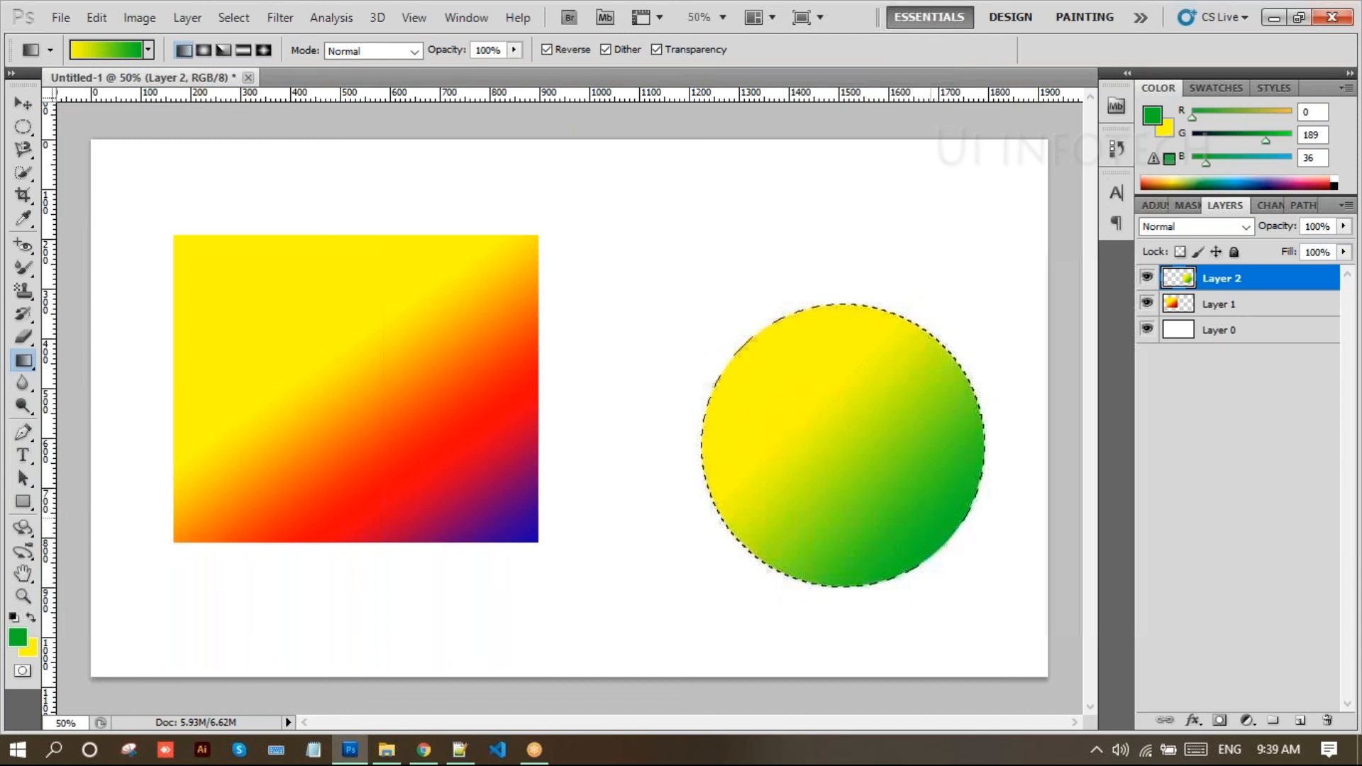
key(ctrl+d)
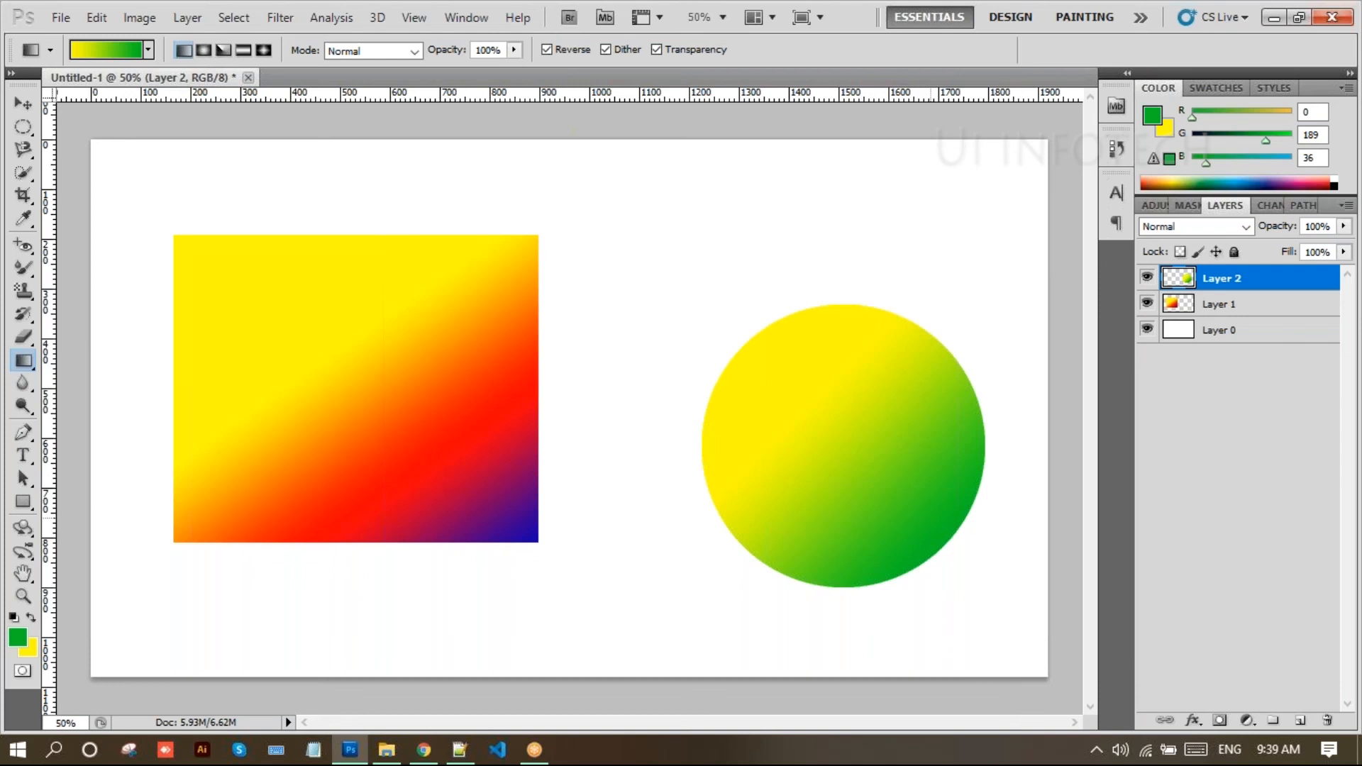
click(31, 386)
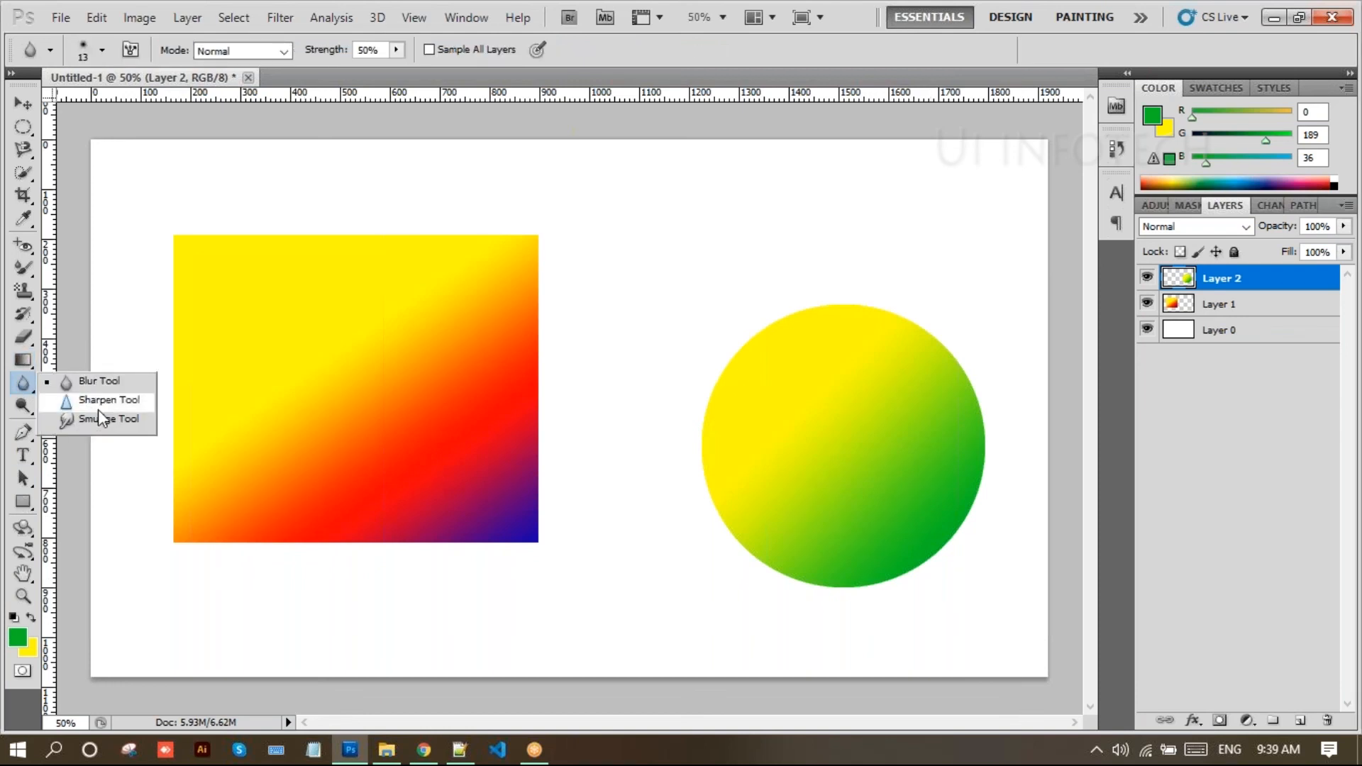
click(23, 405)
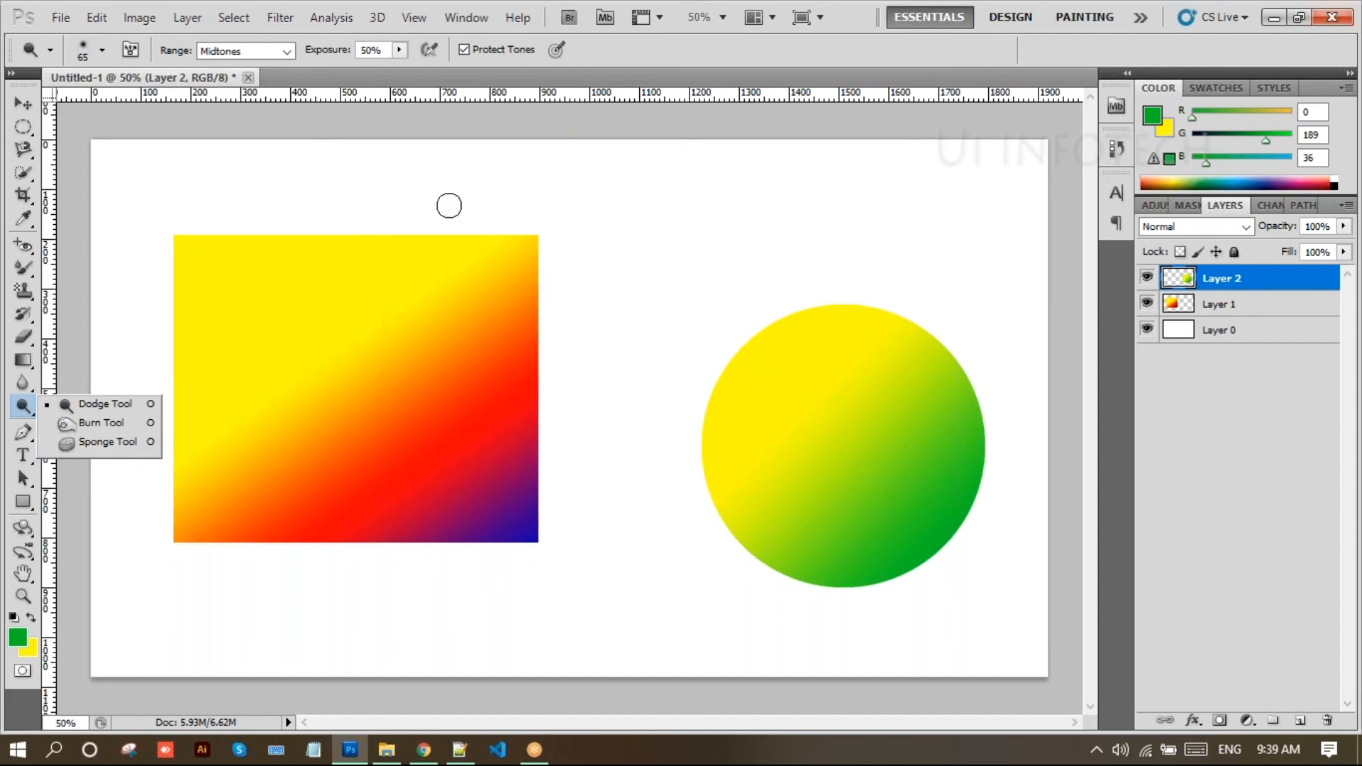
click(958, 23)
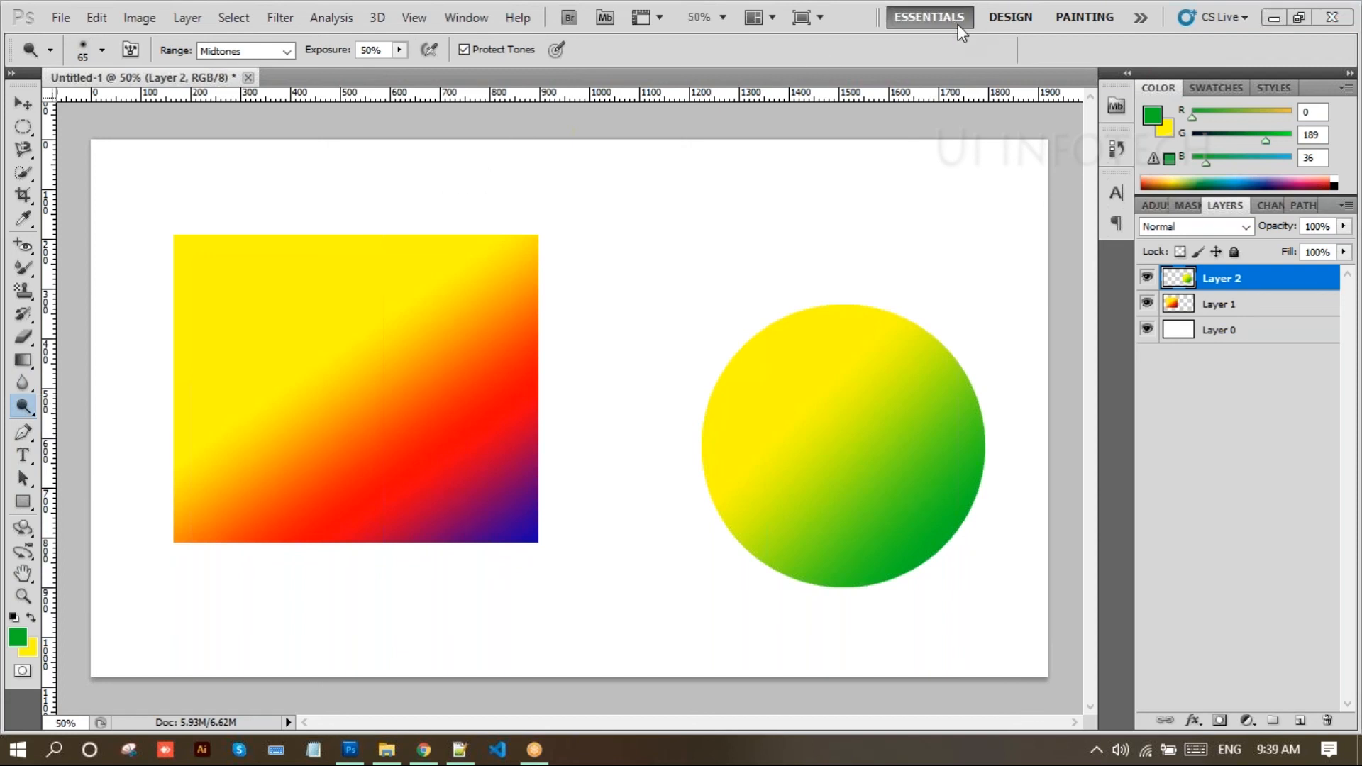